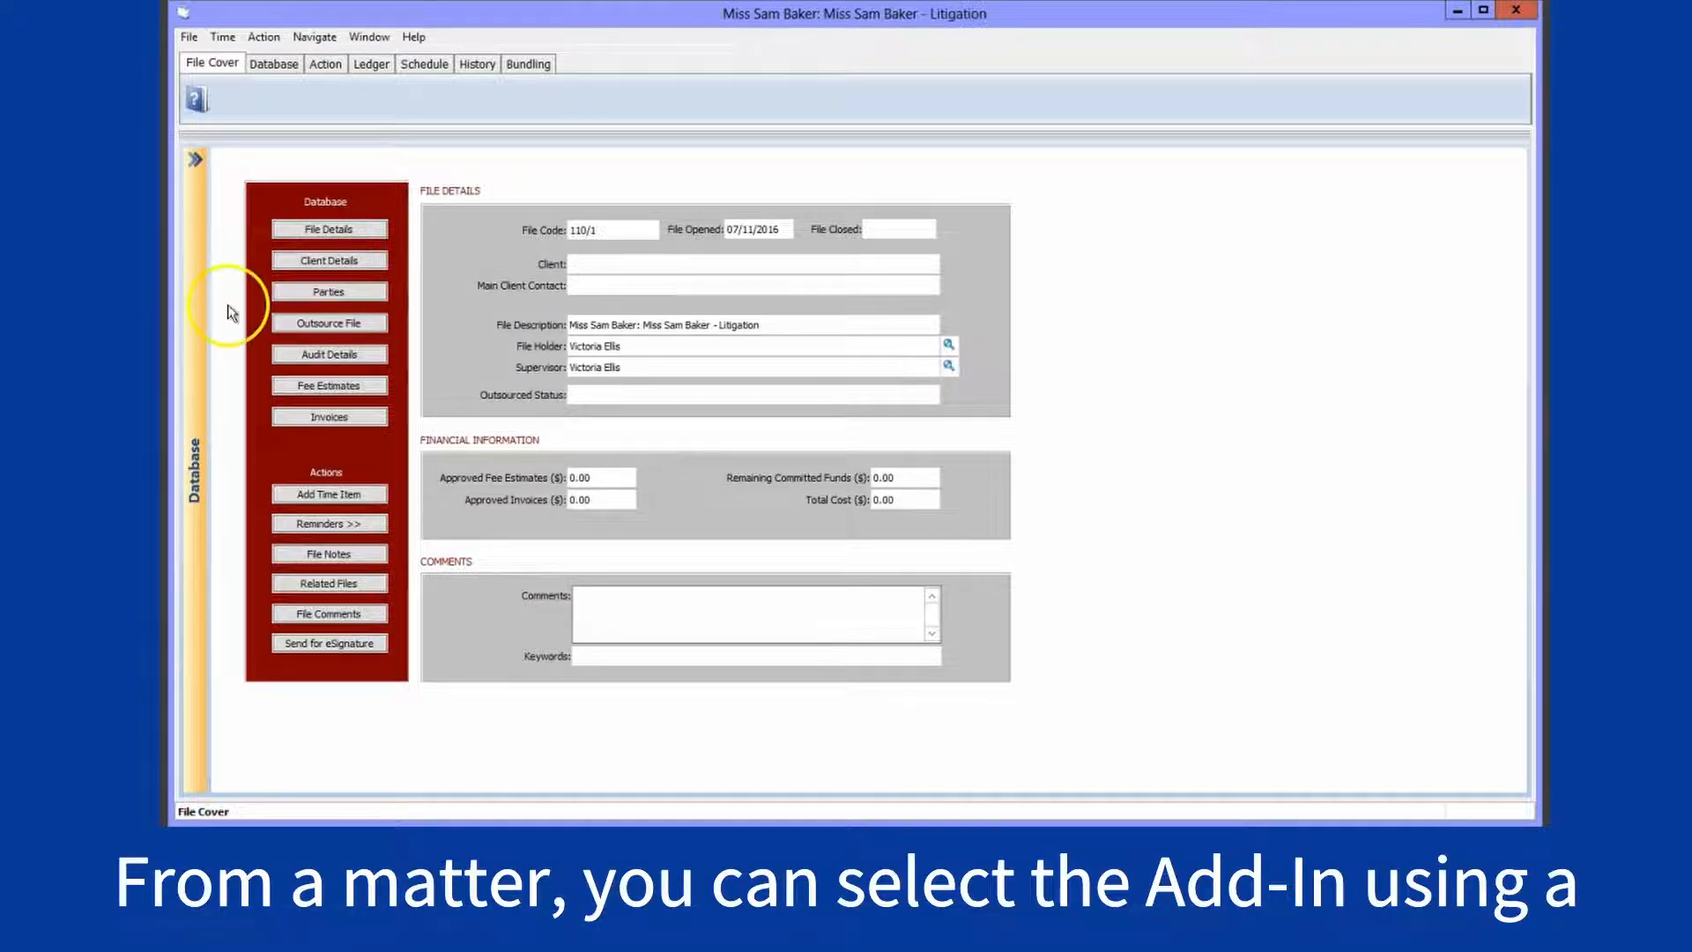
Create a new document bundle from the matter's court bundles list and open its bundle management screen
{"action": "left_click", "coordinate": [546, 64]}
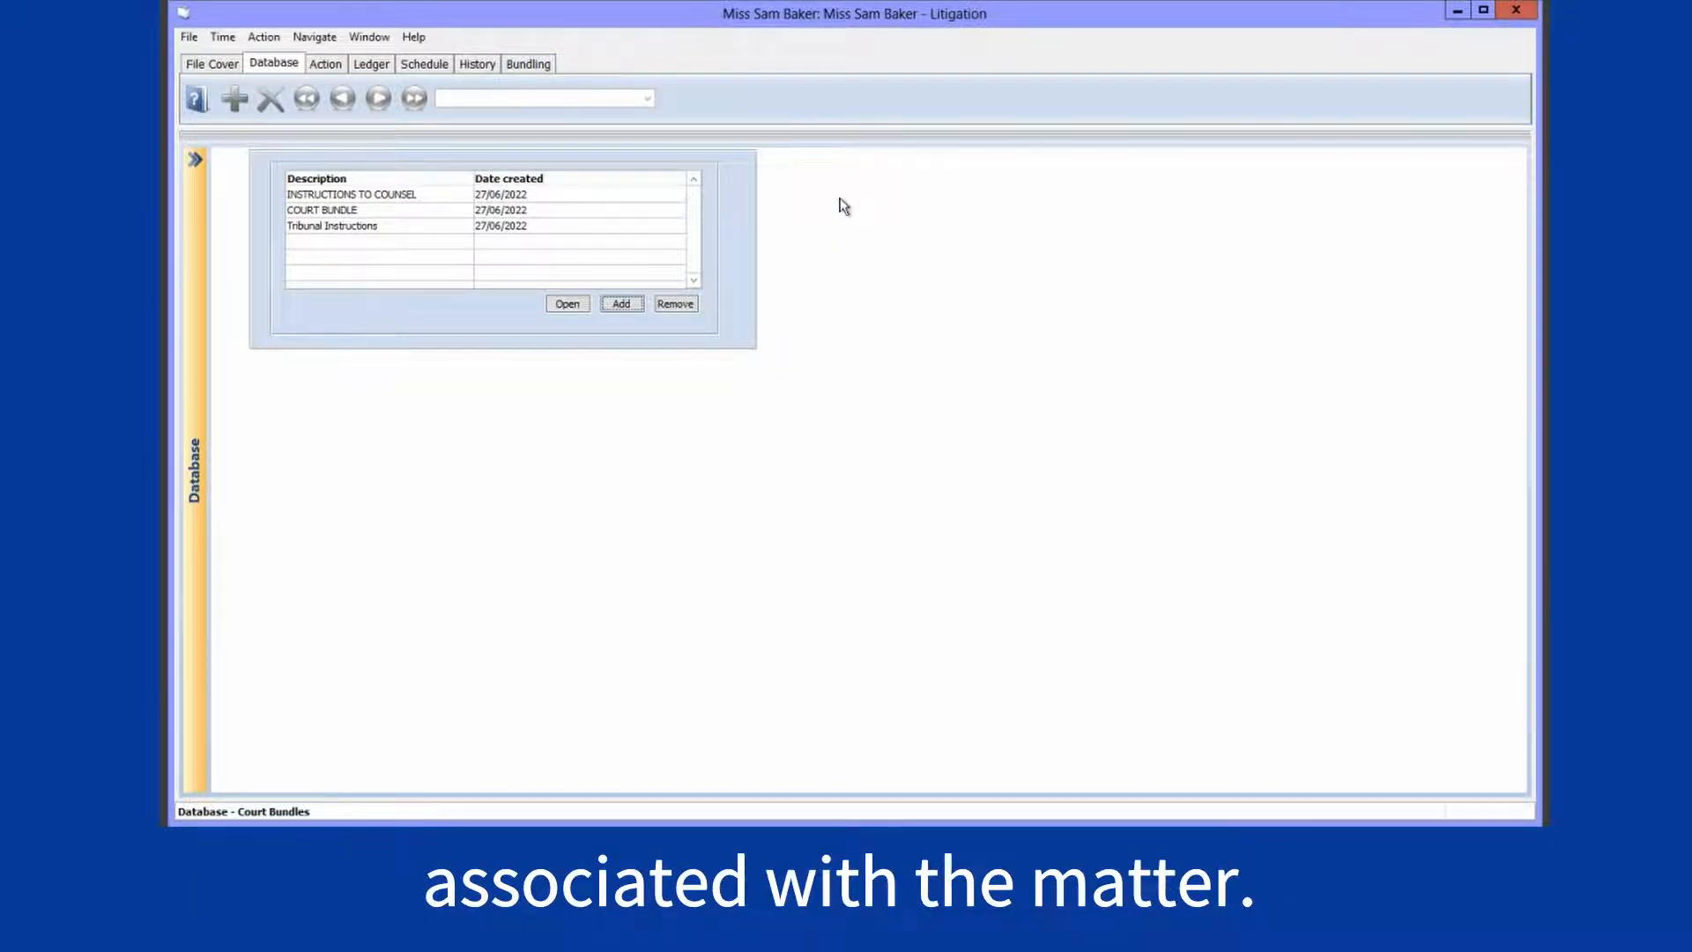
{"action": "left_click", "coordinate": [644, 197]}
{"action": "left_click", "coordinate": [635, 210]}
{"action": "left_click", "coordinate": [633, 226]}
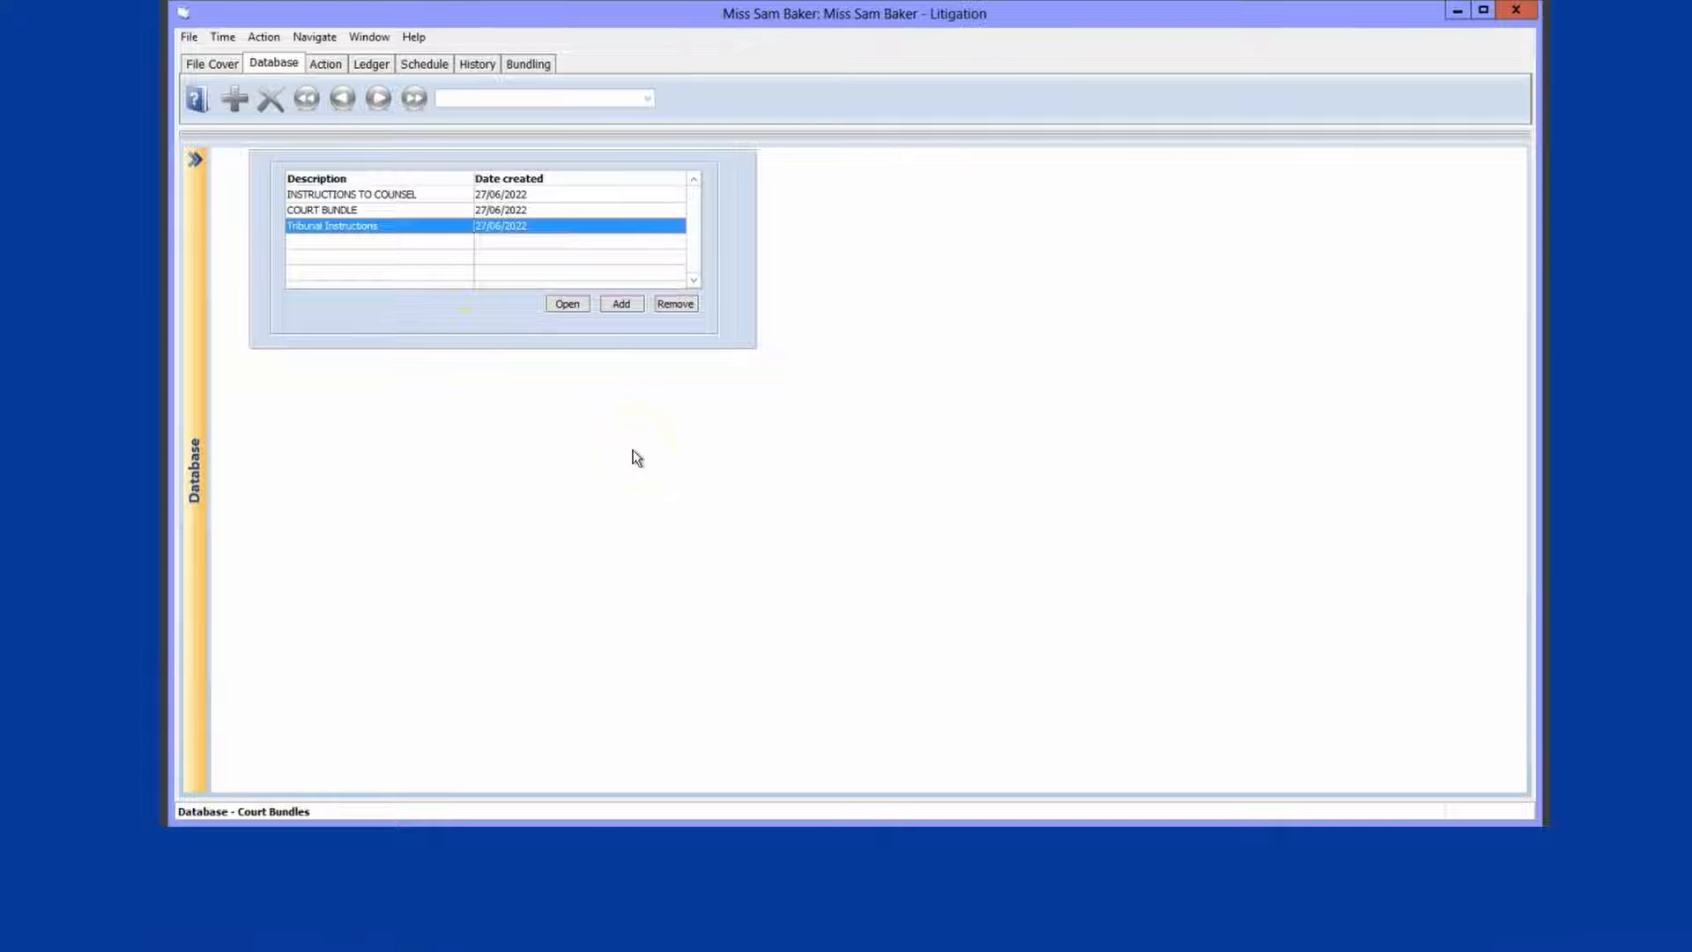
{"action": "left_click", "coordinate": [620, 304]}
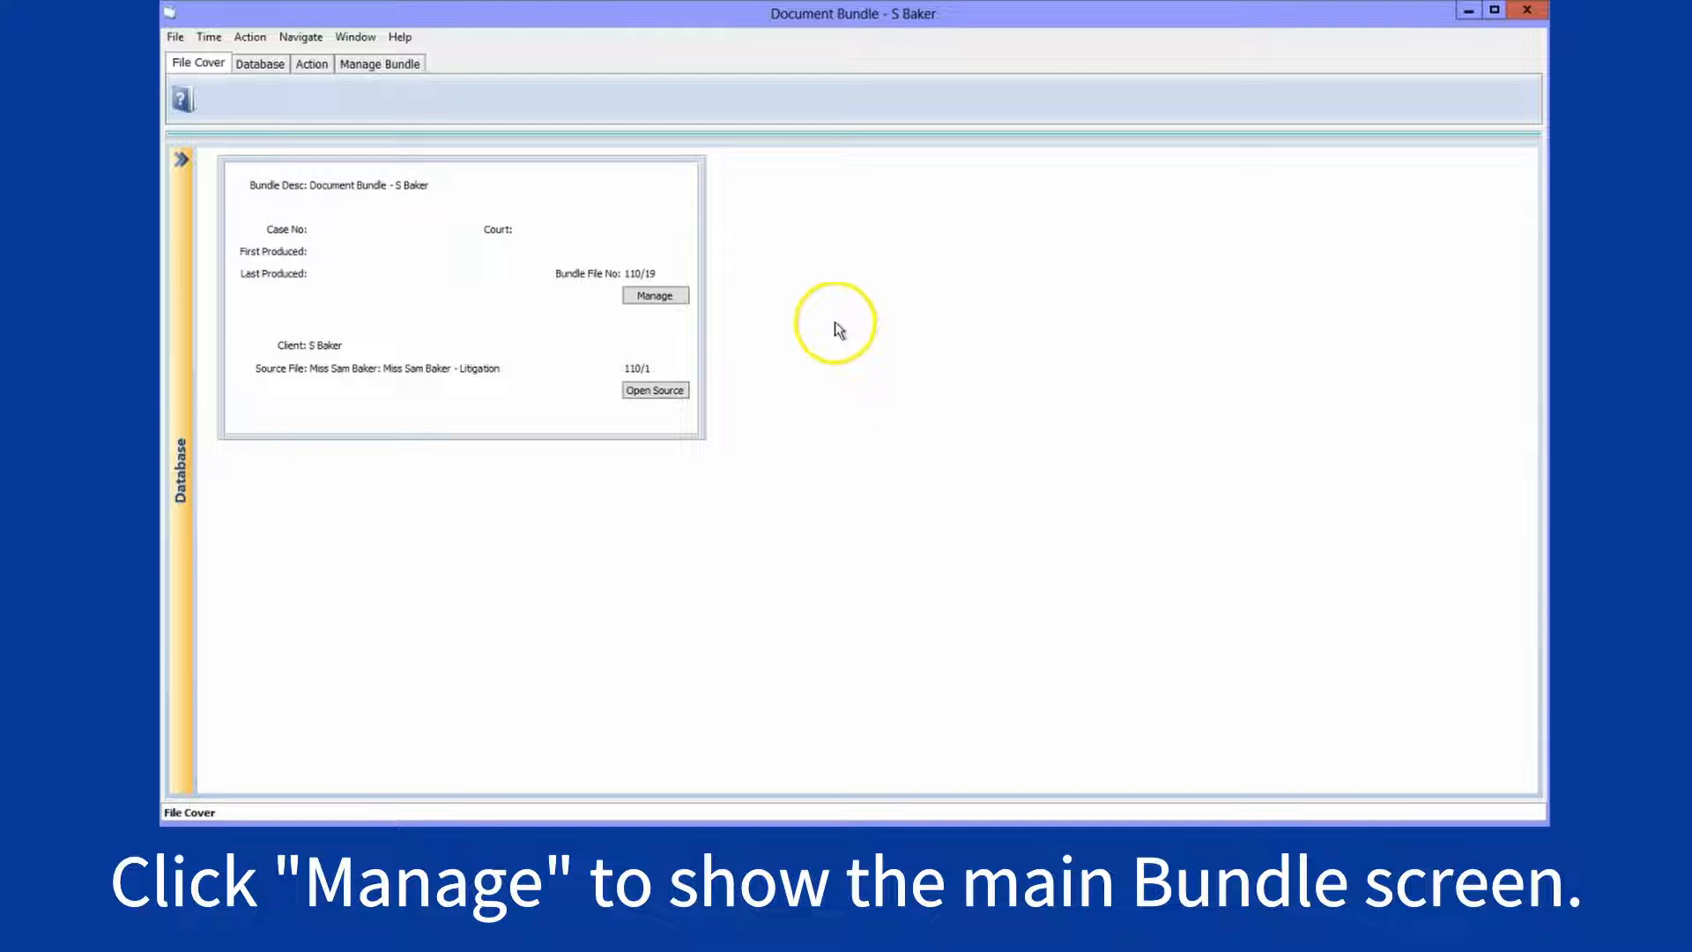
{"action": "left_click", "coordinate": [659, 293]}
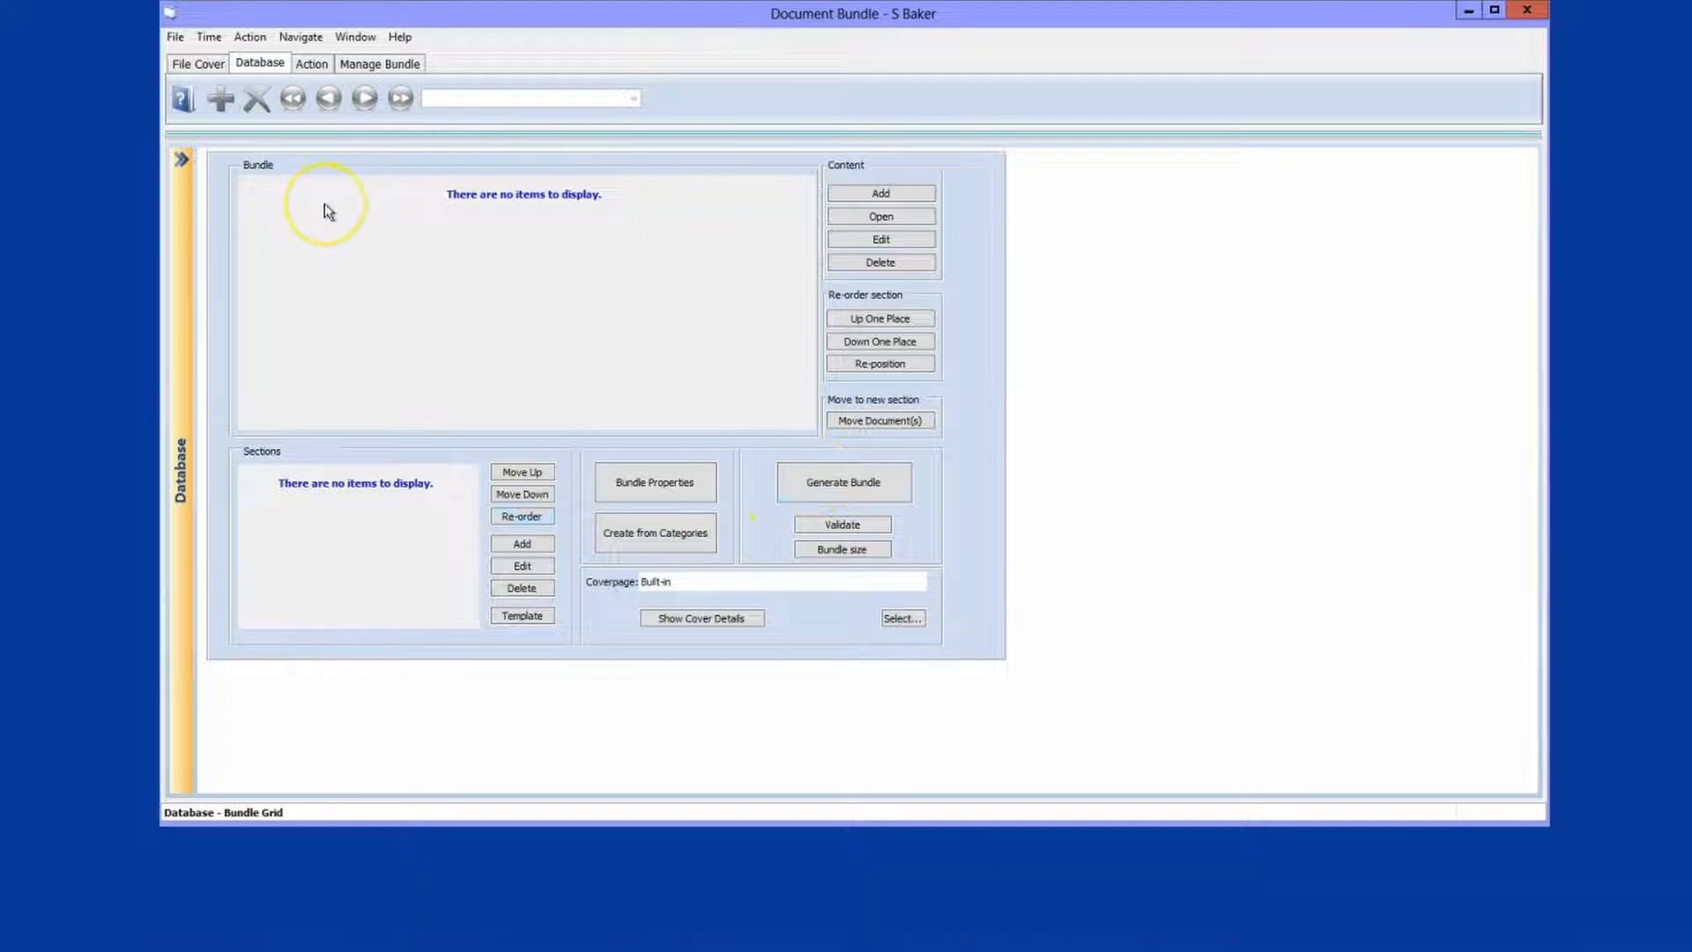
Add sections to the empty bundle using the Childcare Court Bundle section template
{"action": "left_click", "coordinate": [544, 546]}
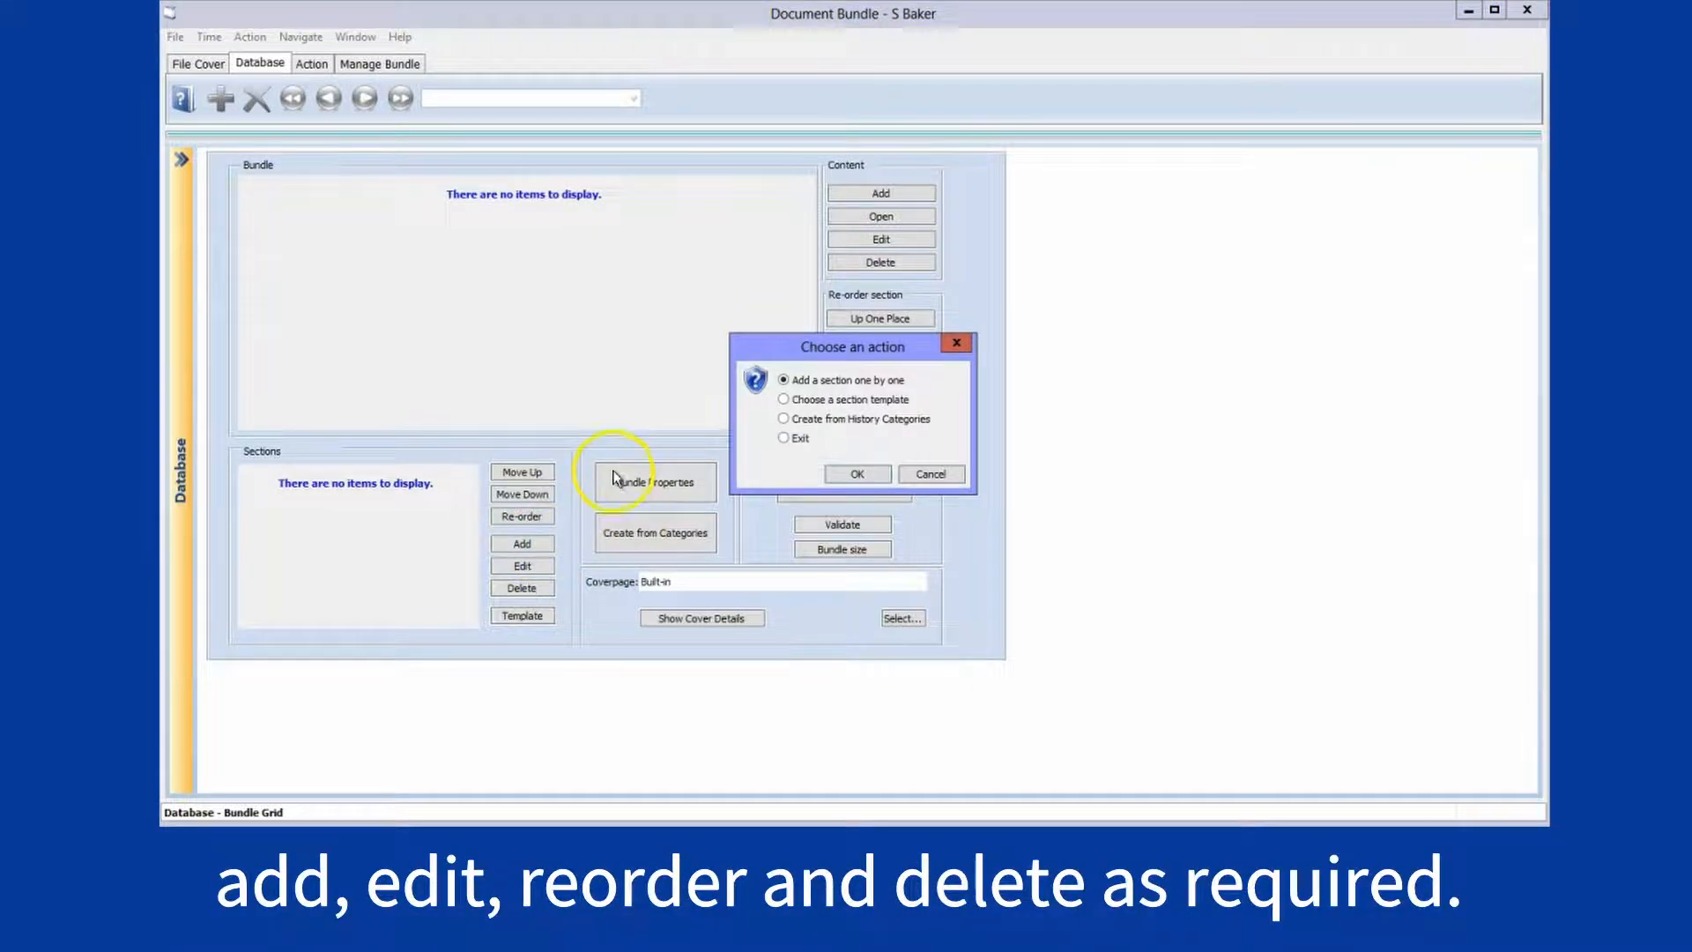
{"action": "left_click", "coordinate": [871, 401]}
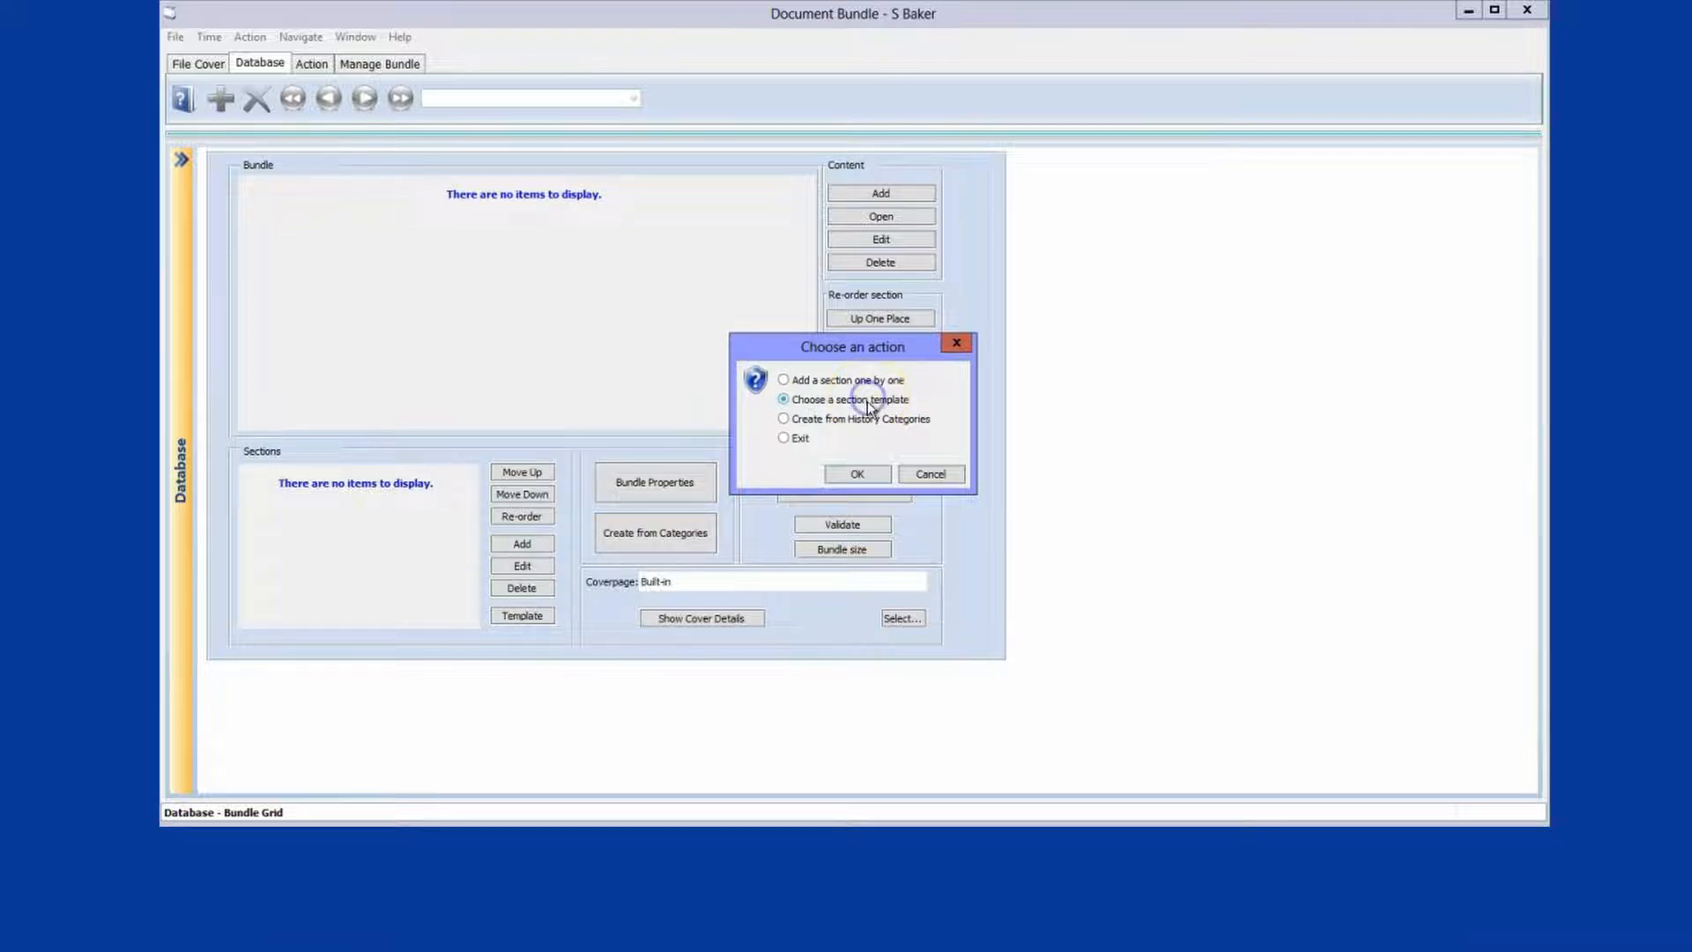
{"action": "left_click", "coordinate": [857, 475]}
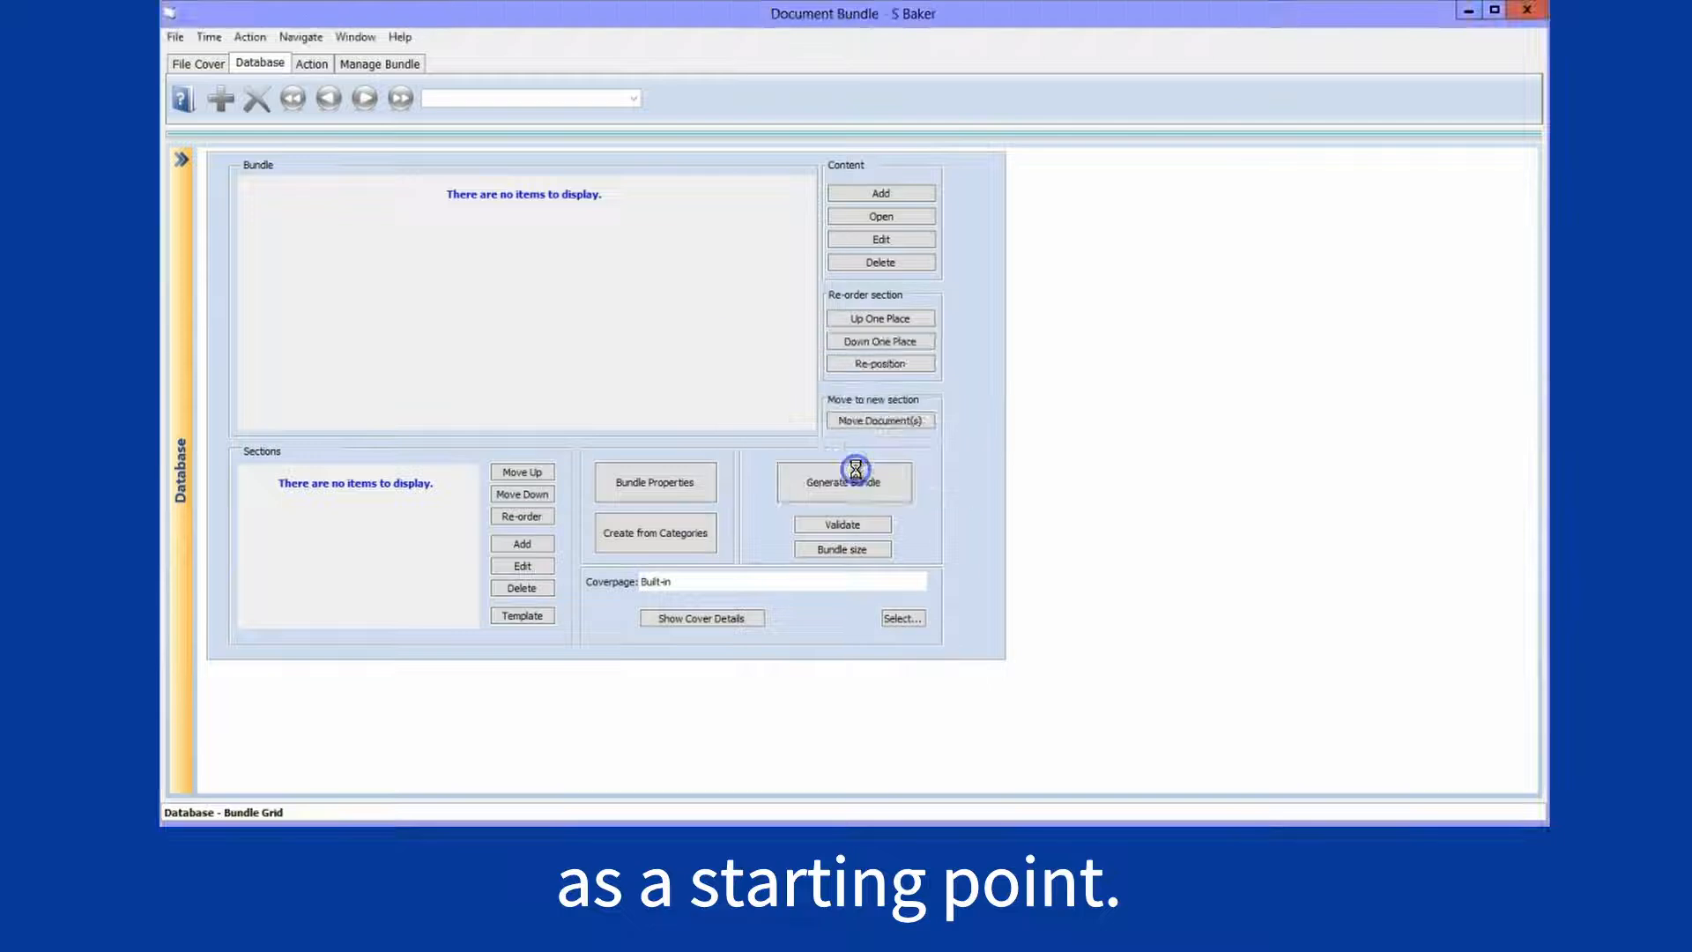
{"action": "left_click", "coordinate": [837, 391]}
{"action": "left_click", "coordinate": [837, 408]}
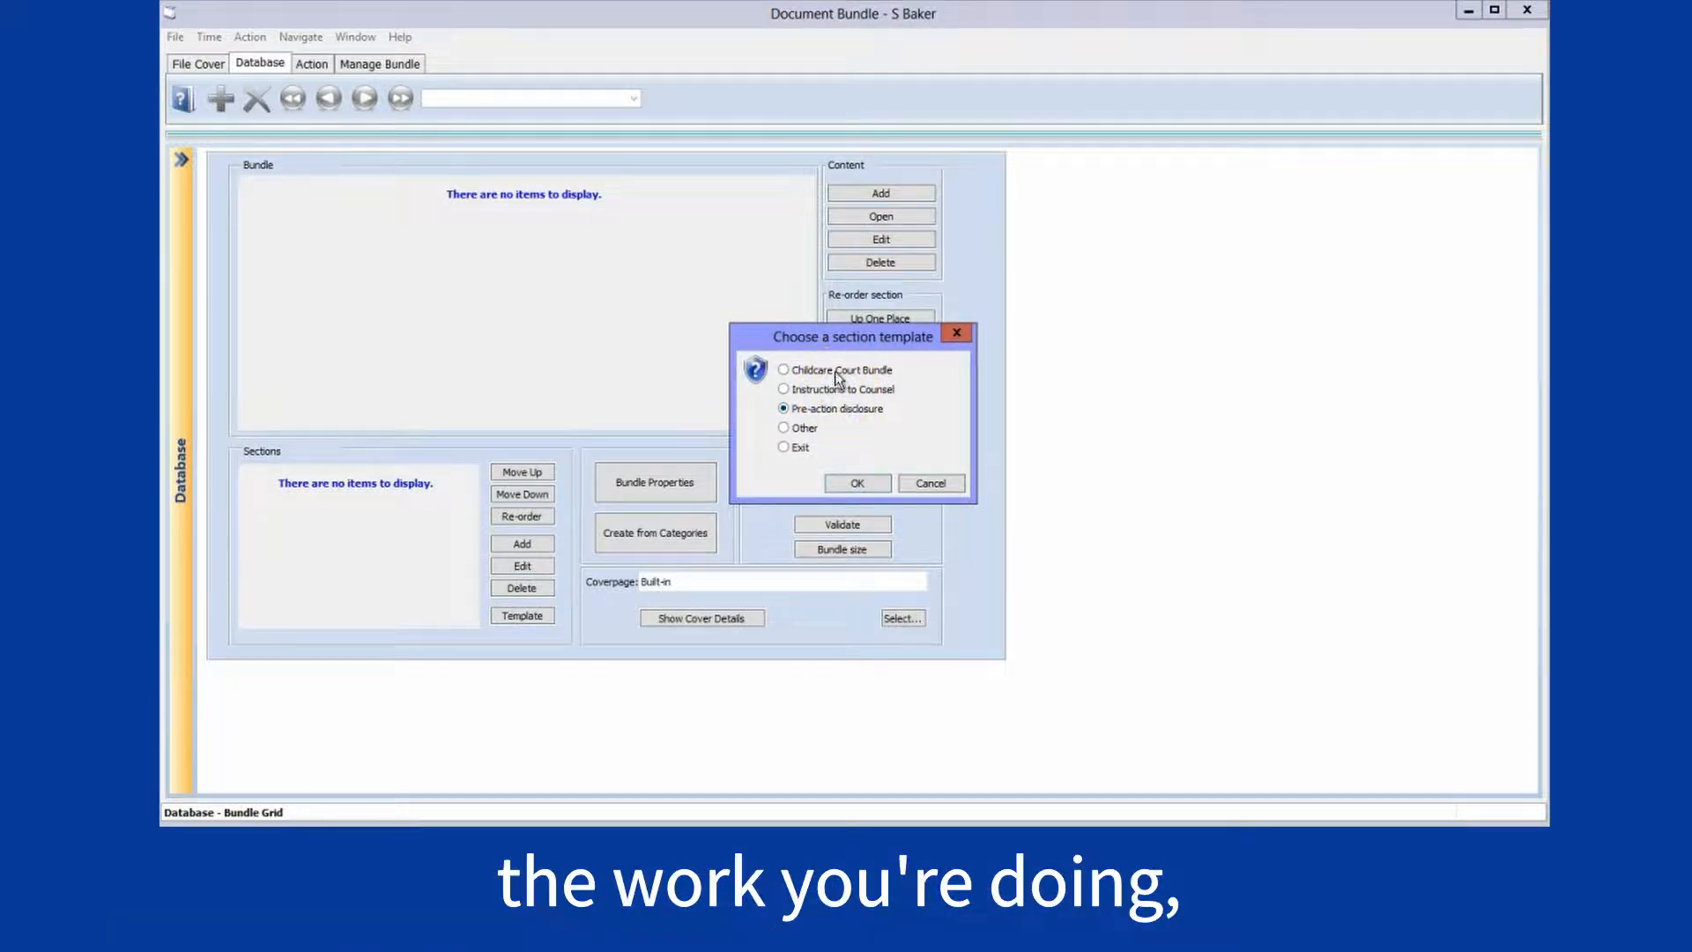
{"action": "left_click", "coordinate": [837, 371]}
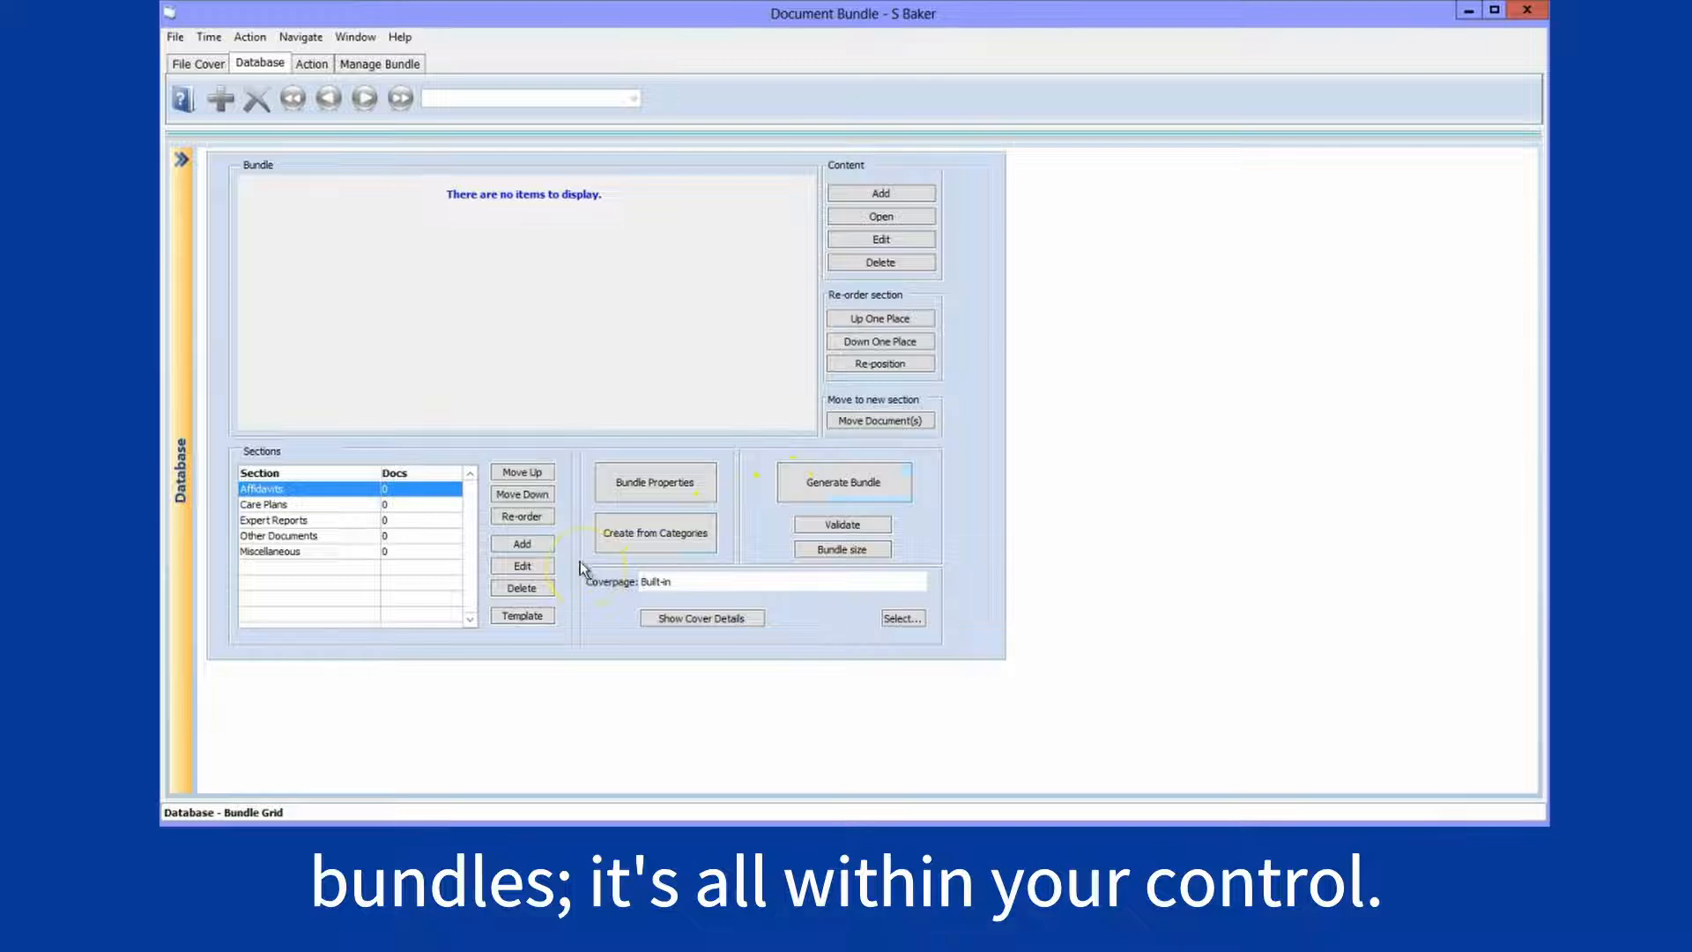
Edit the Expert Reports section to use a red index colour, not paginate its documents and allow manual order
{"action": "left_click", "coordinate": [357, 523]}
{"action": "left_click", "coordinate": [509, 564]}
{"action": "left_click", "coordinate": [779, 386]}
{"action": "left_click", "coordinate": [749, 441]}
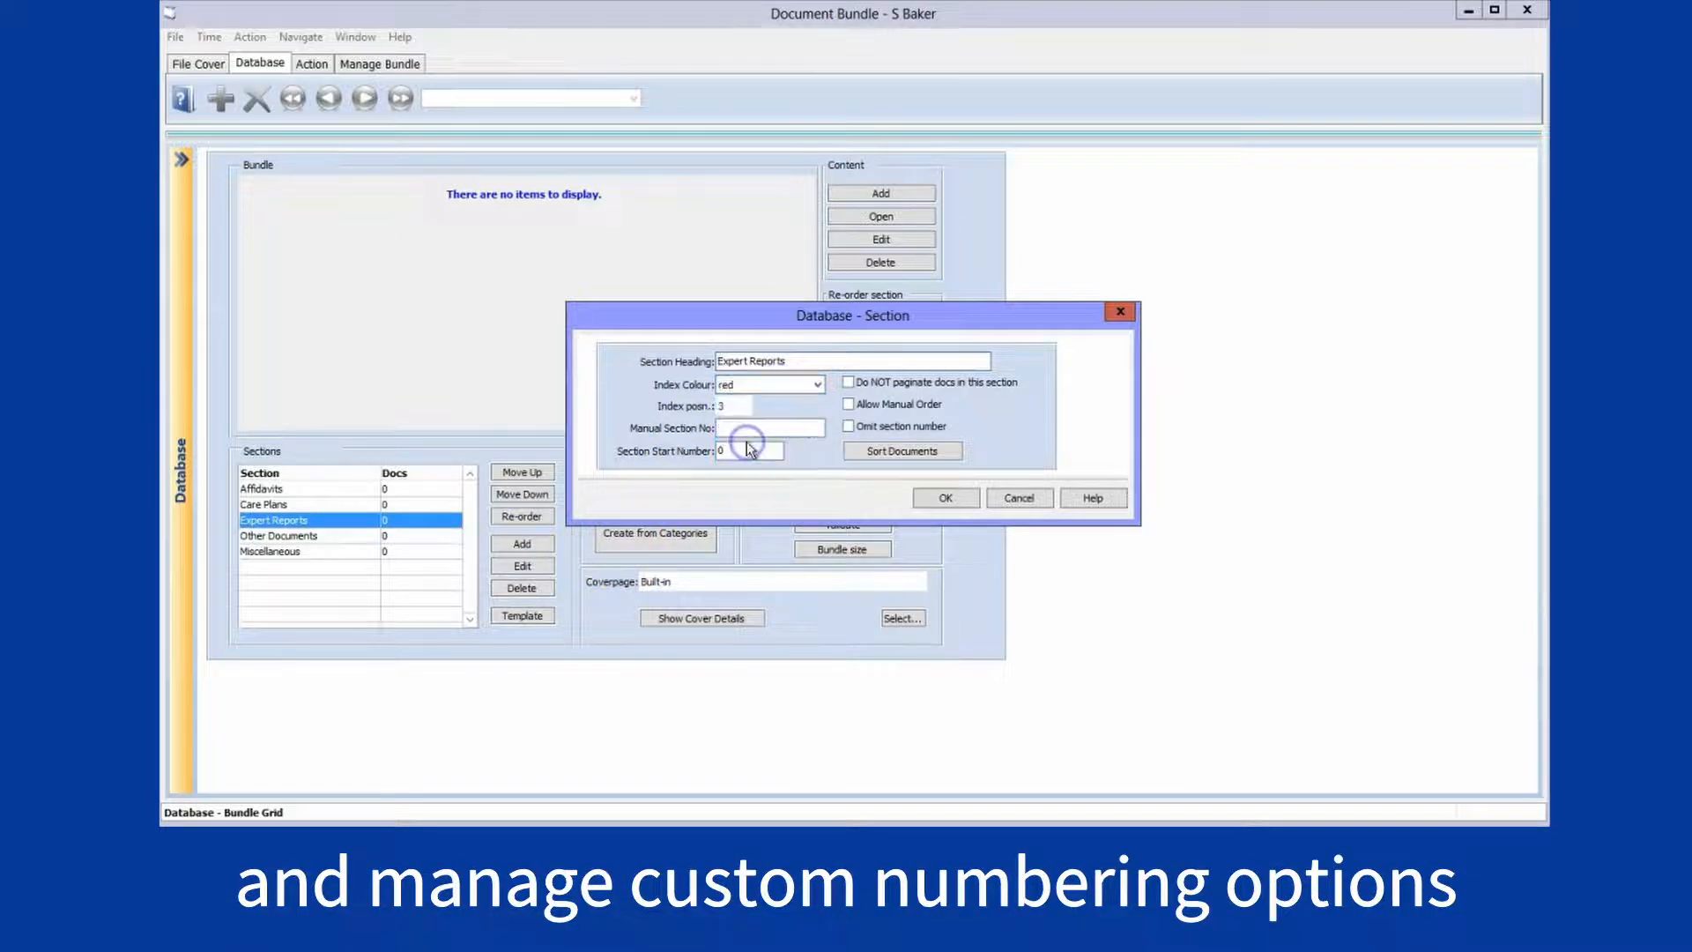
{"action": "left_click", "coordinate": [849, 383]}
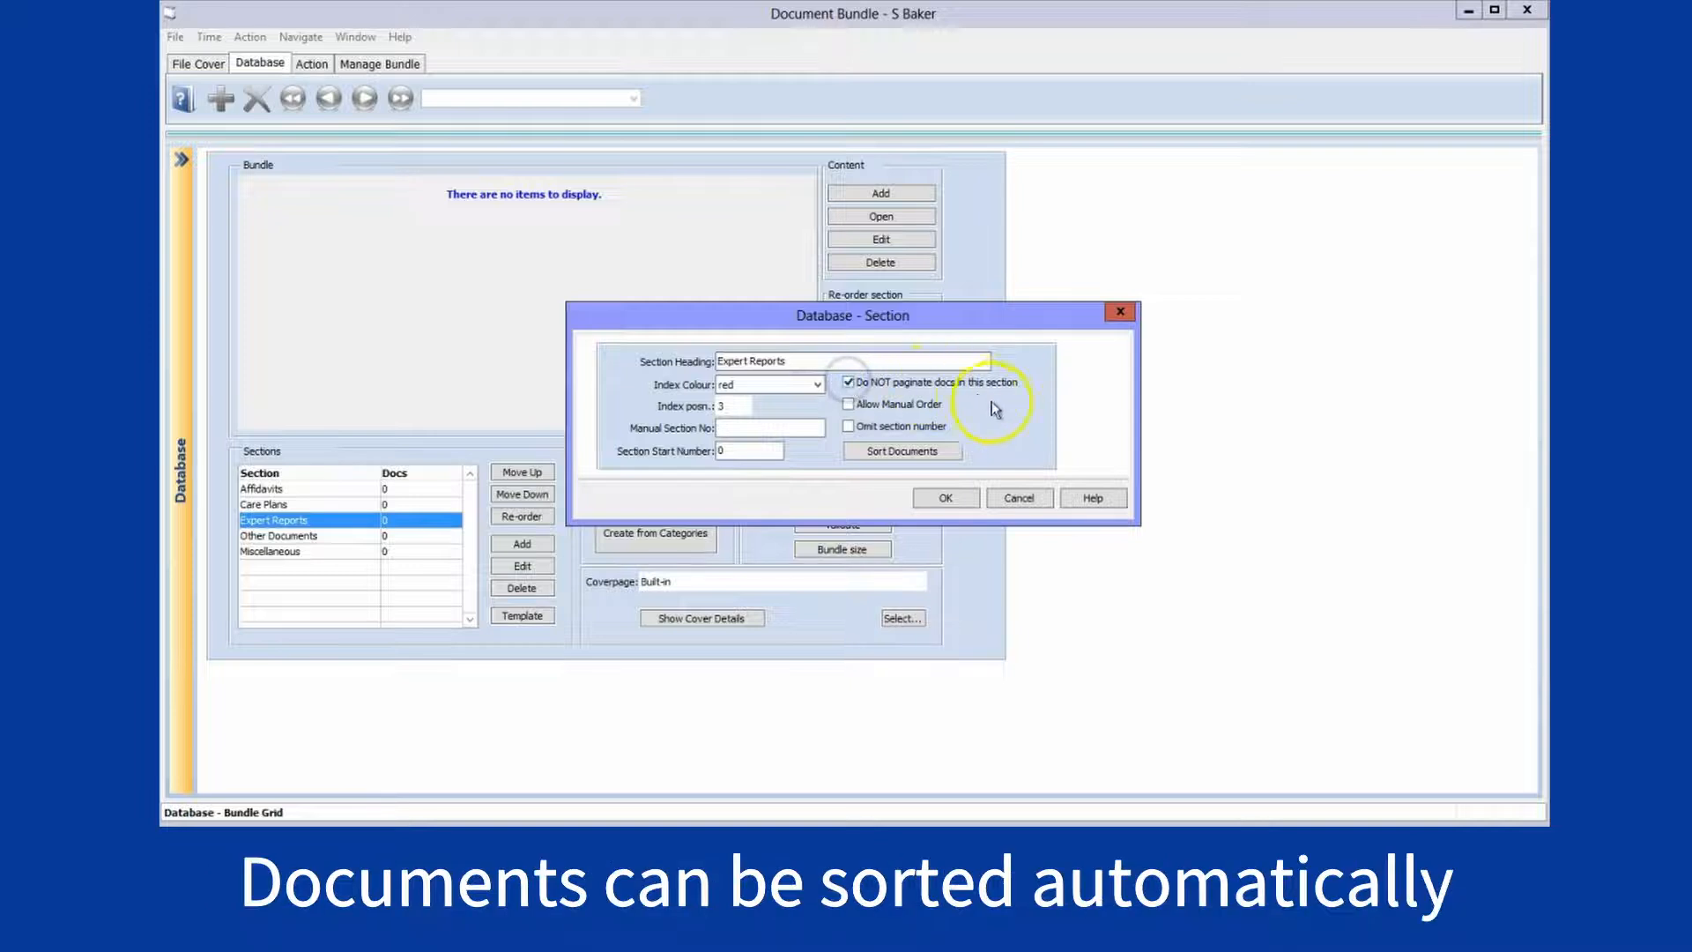
{"action": "left_click", "coordinate": [849, 404]}
{"action": "left_click", "coordinate": [943, 498]}
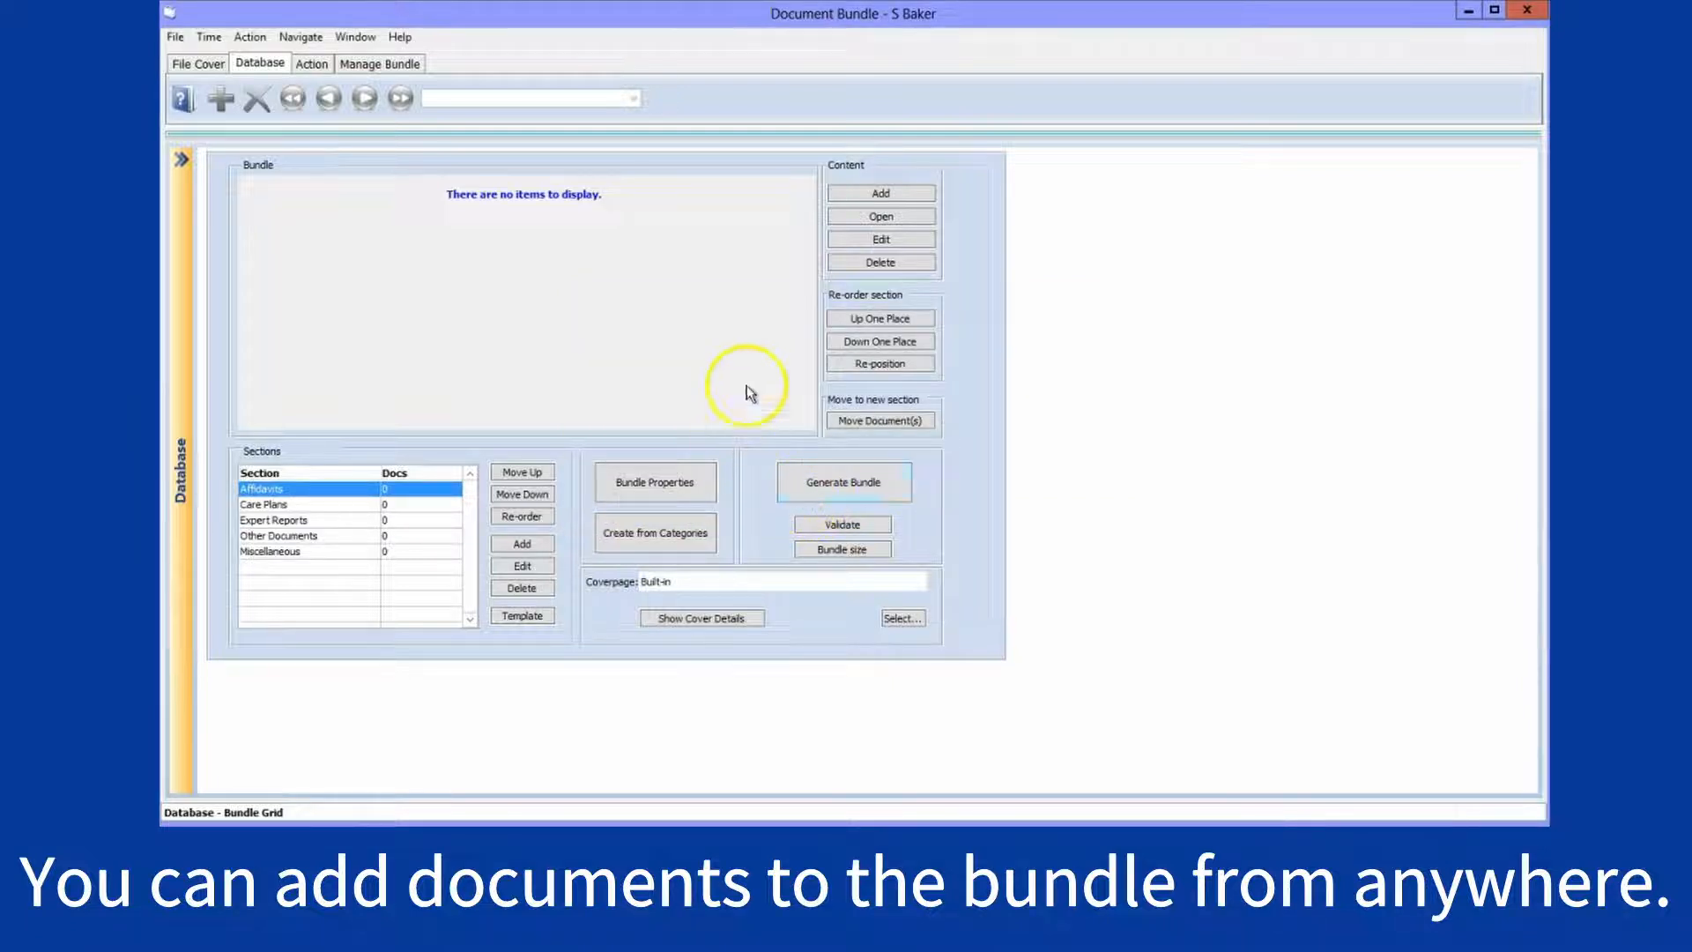
Add the extracted-pages PDF letter from Test Solicitors, created 27/06/2022 09:18:04, from the source file's history to the Expert Reports section
{"action": "left_click", "coordinate": [859, 194]}
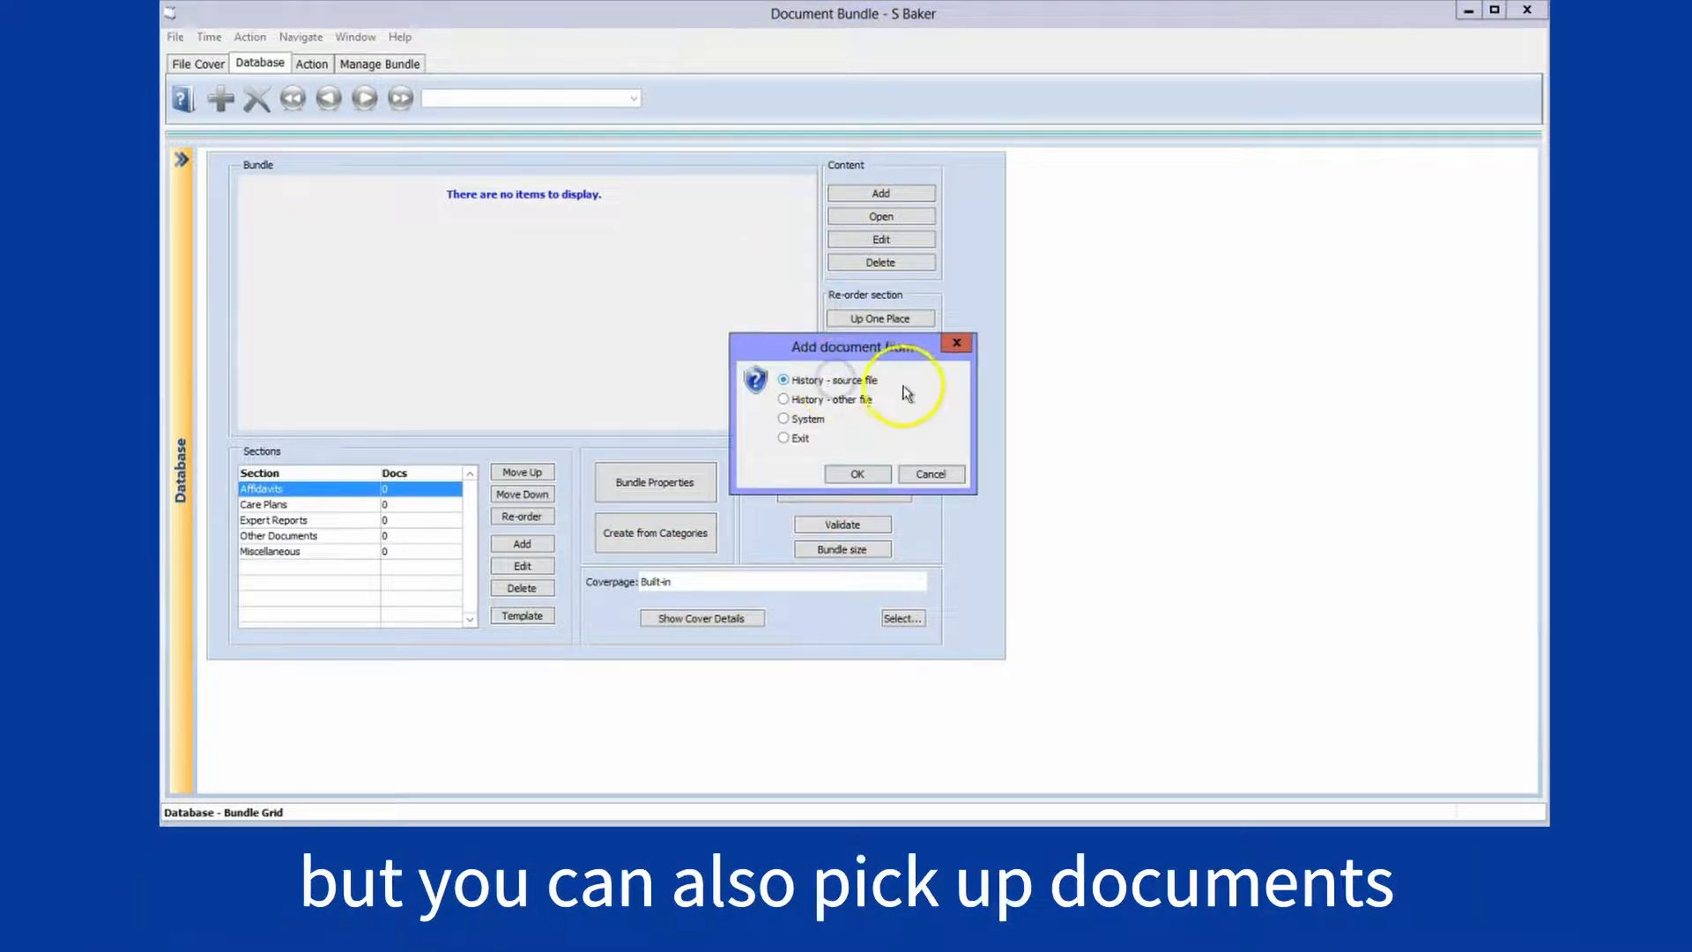
{"action": "left_click", "coordinate": [859, 399]}
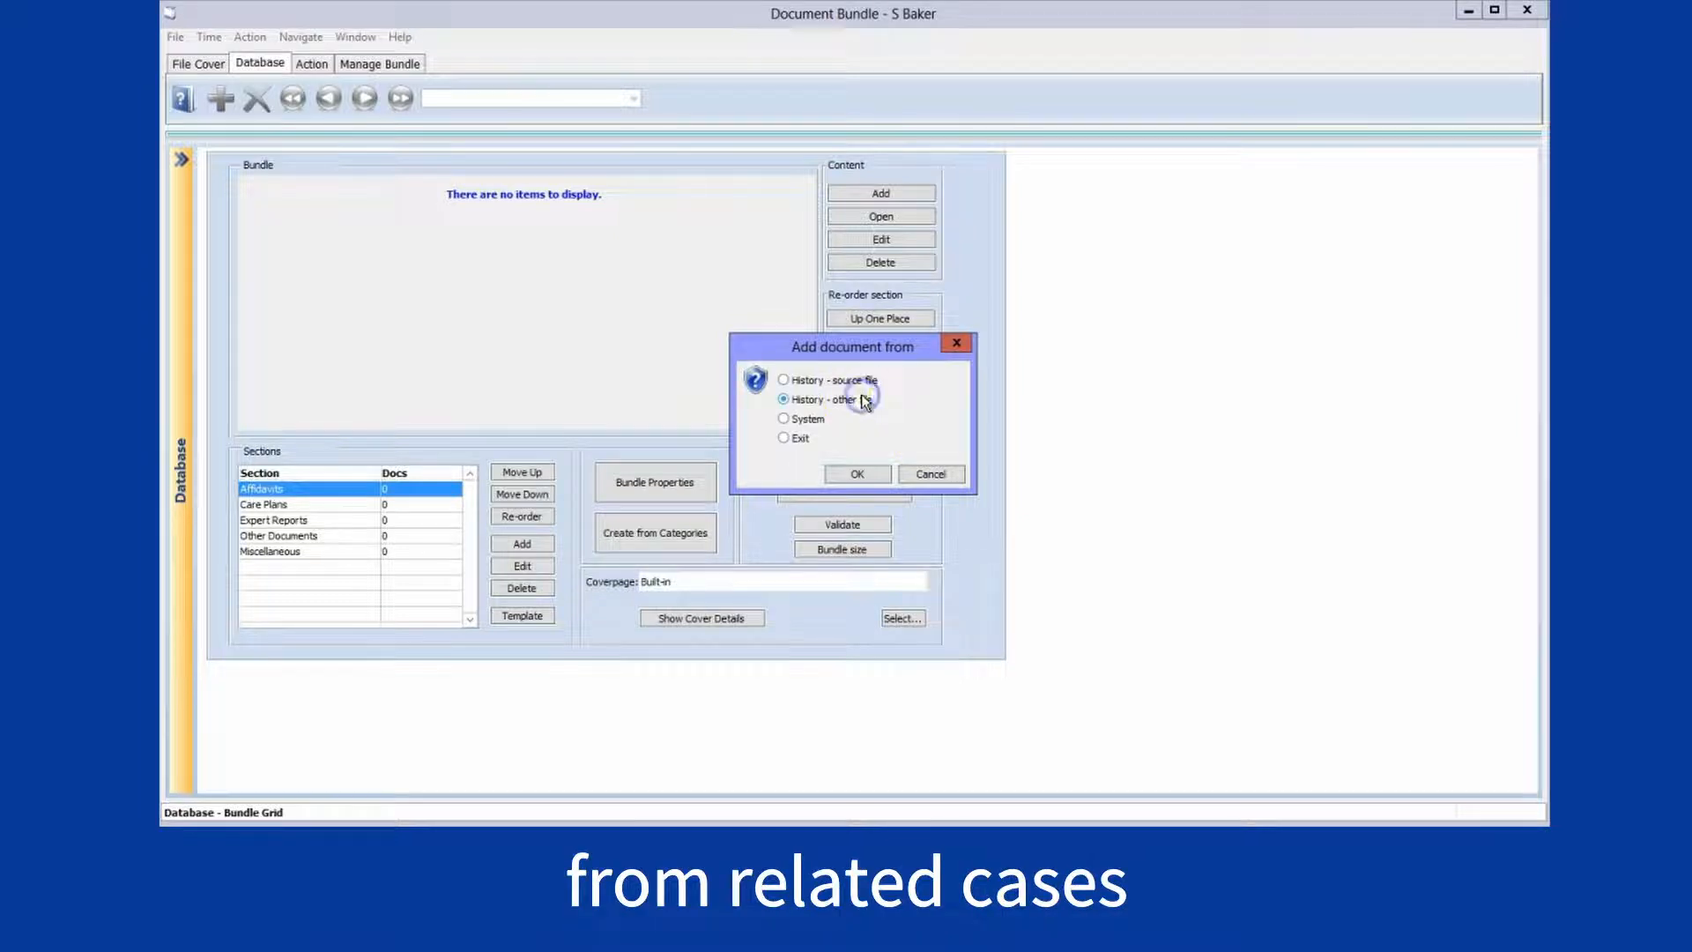
{"action": "left_click", "coordinate": [809, 420]}
{"action": "left_click", "coordinate": [860, 473]}
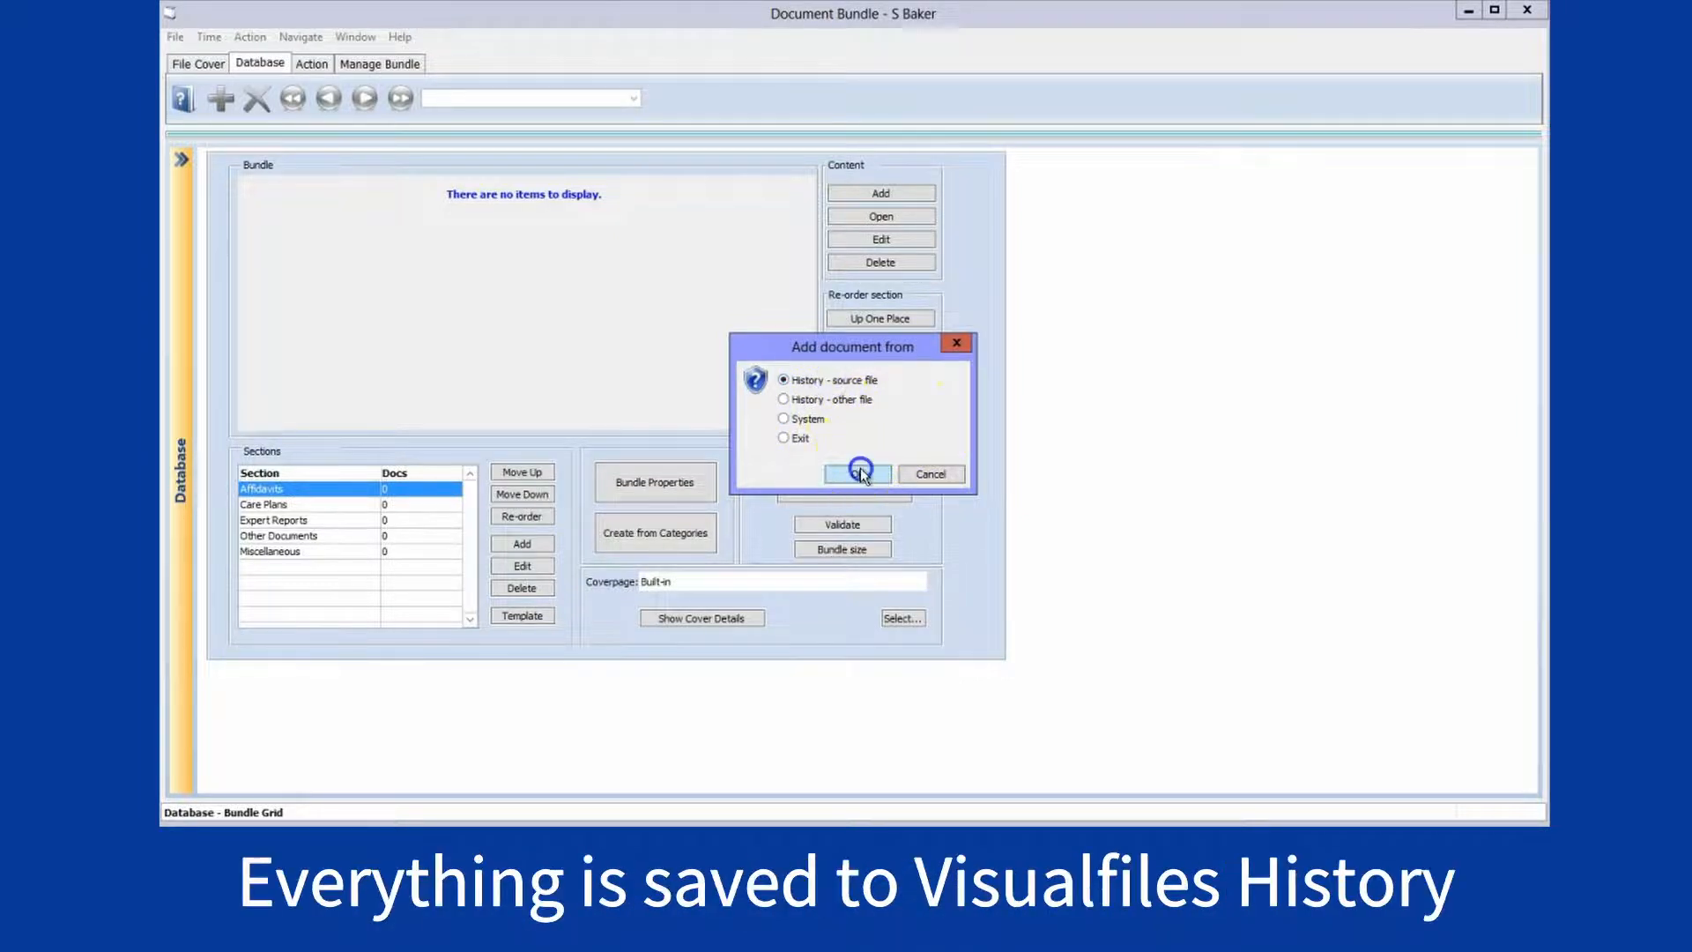
{"action": "left_click", "coordinate": [758, 386]}
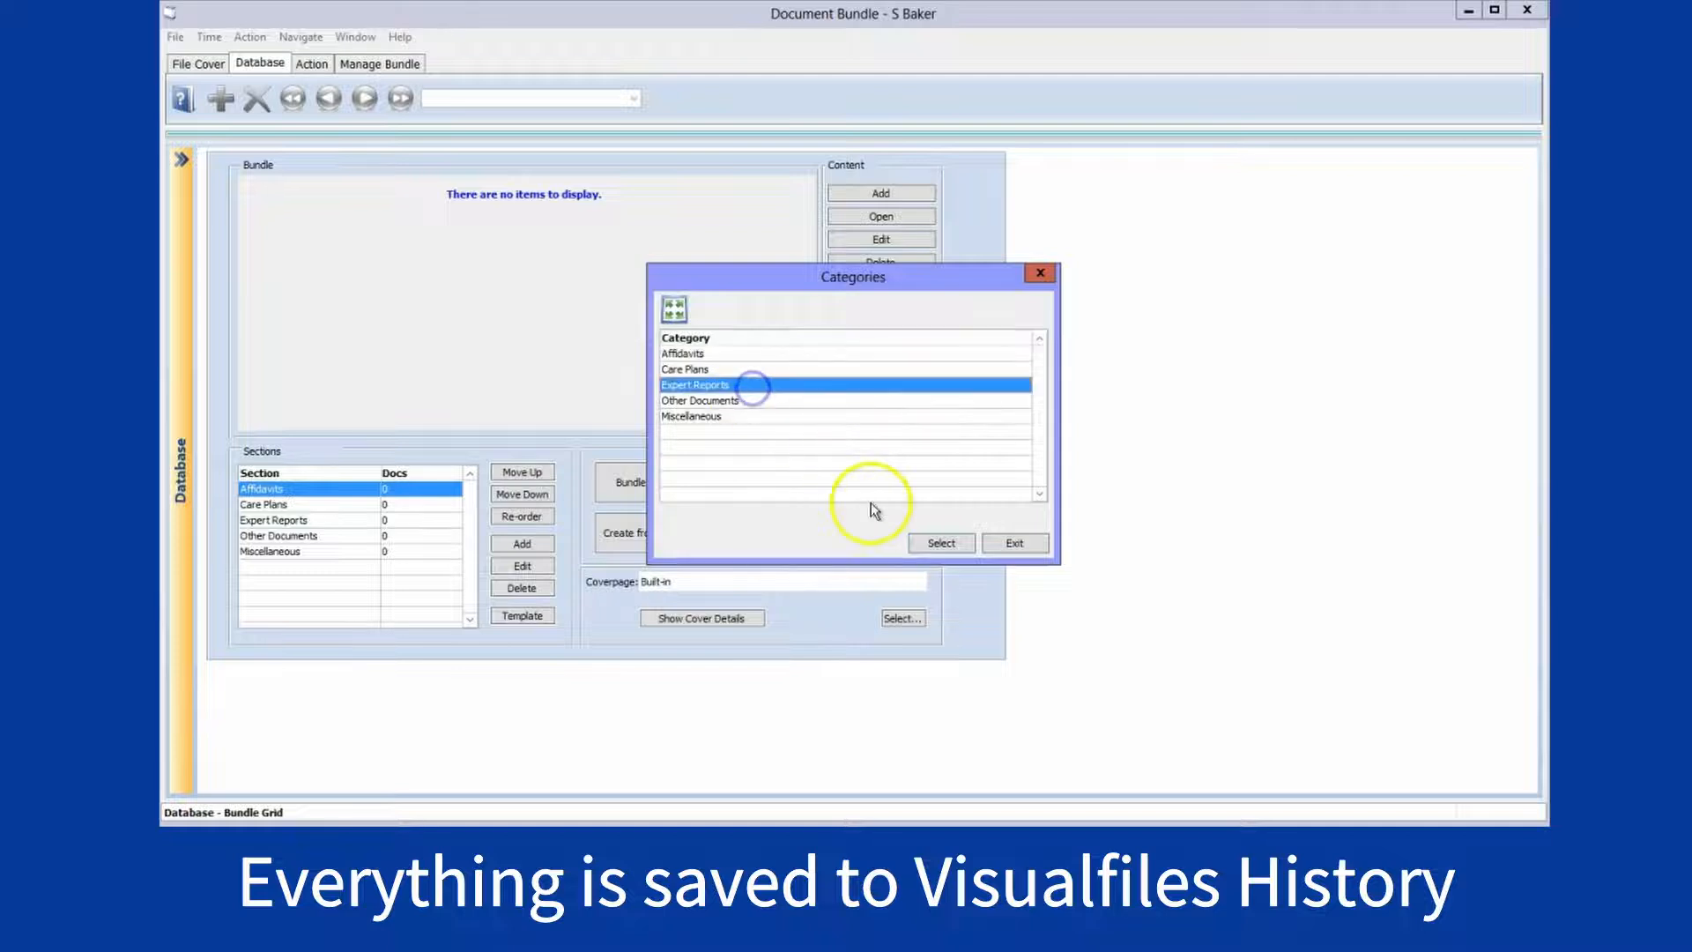
{"action": "left_click", "coordinate": [916, 547]}
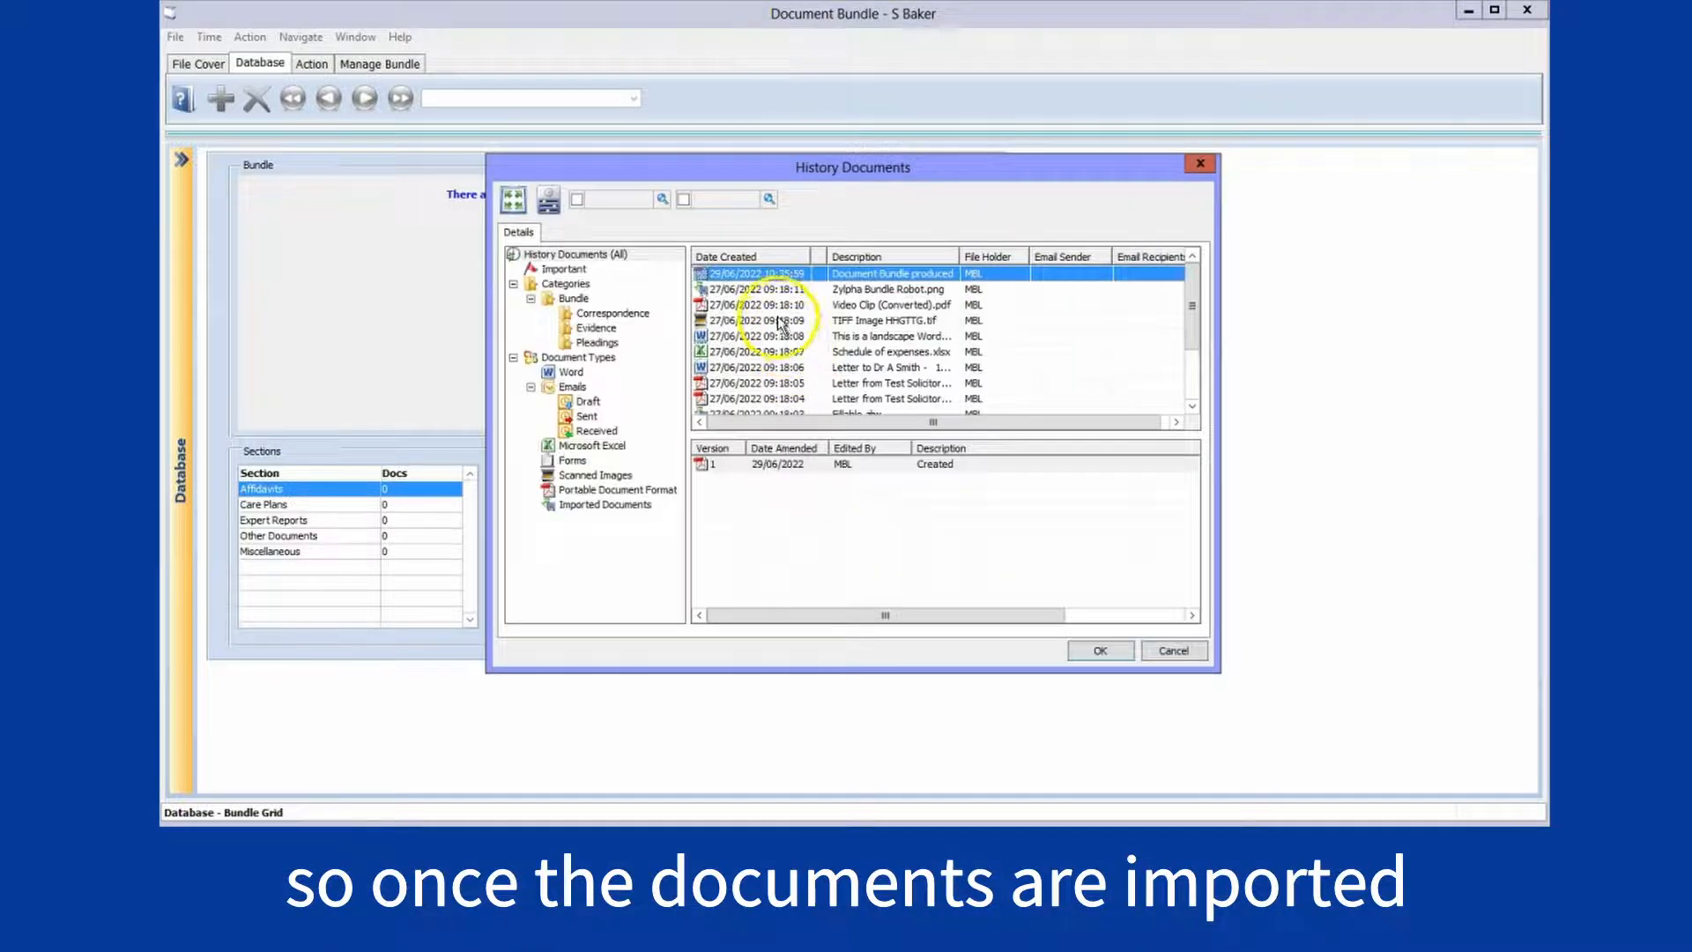
{"action": "left_click", "coordinate": [803, 398]}
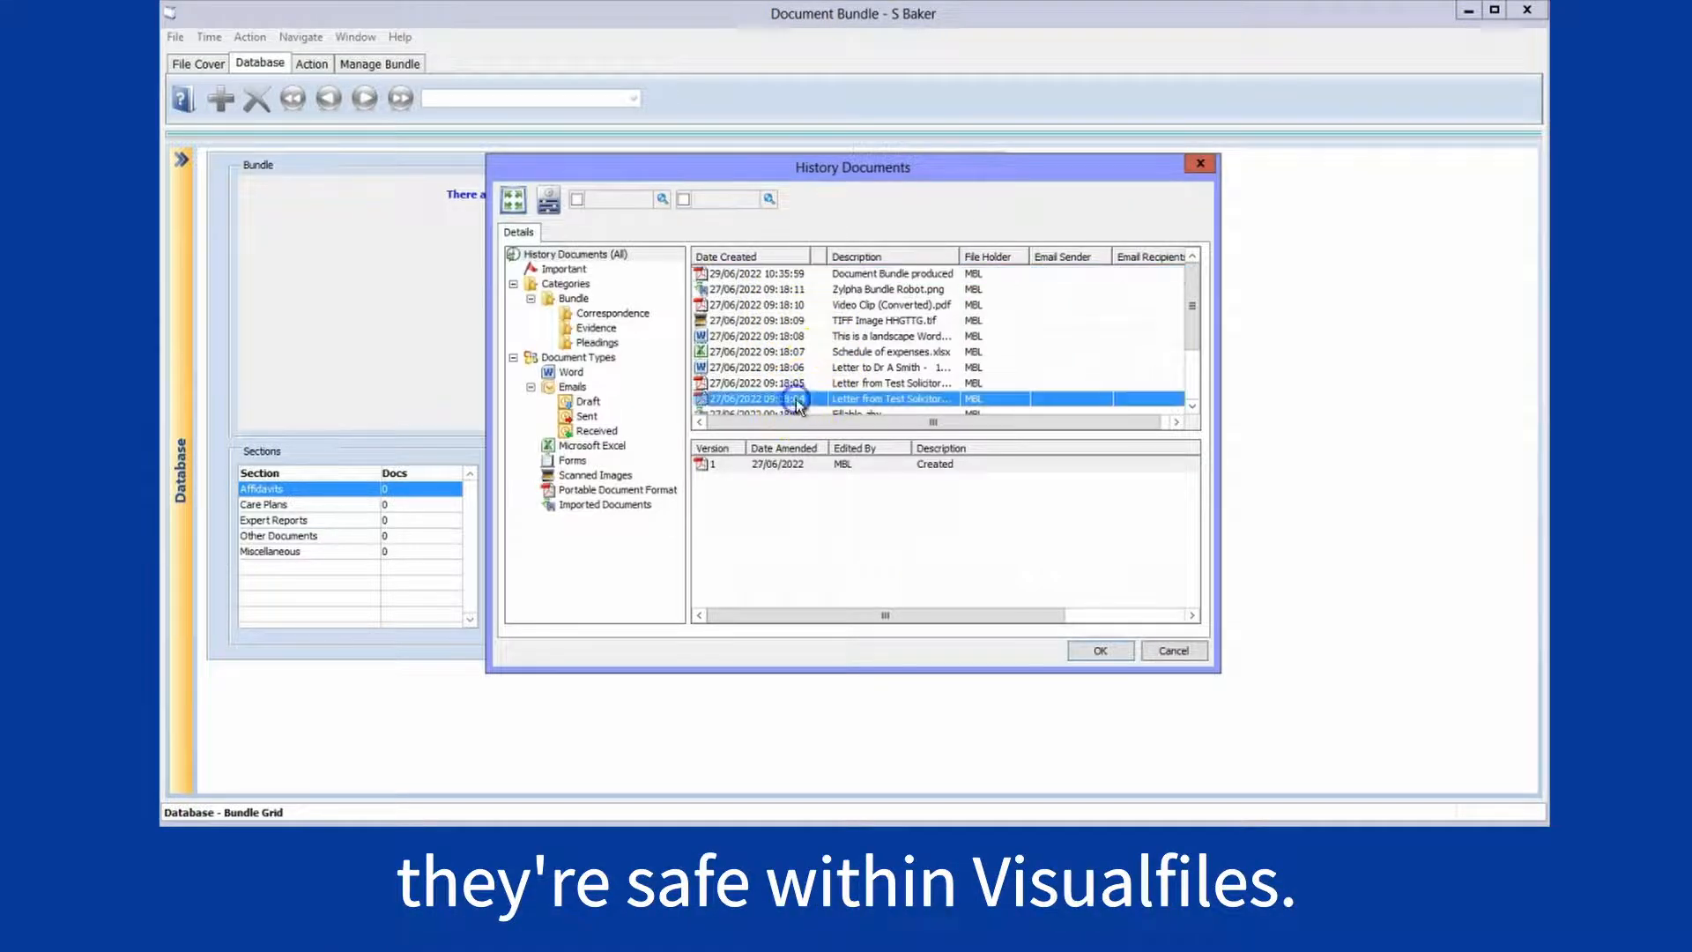
{"action": "left_click", "coordinate": [1078, 650]}
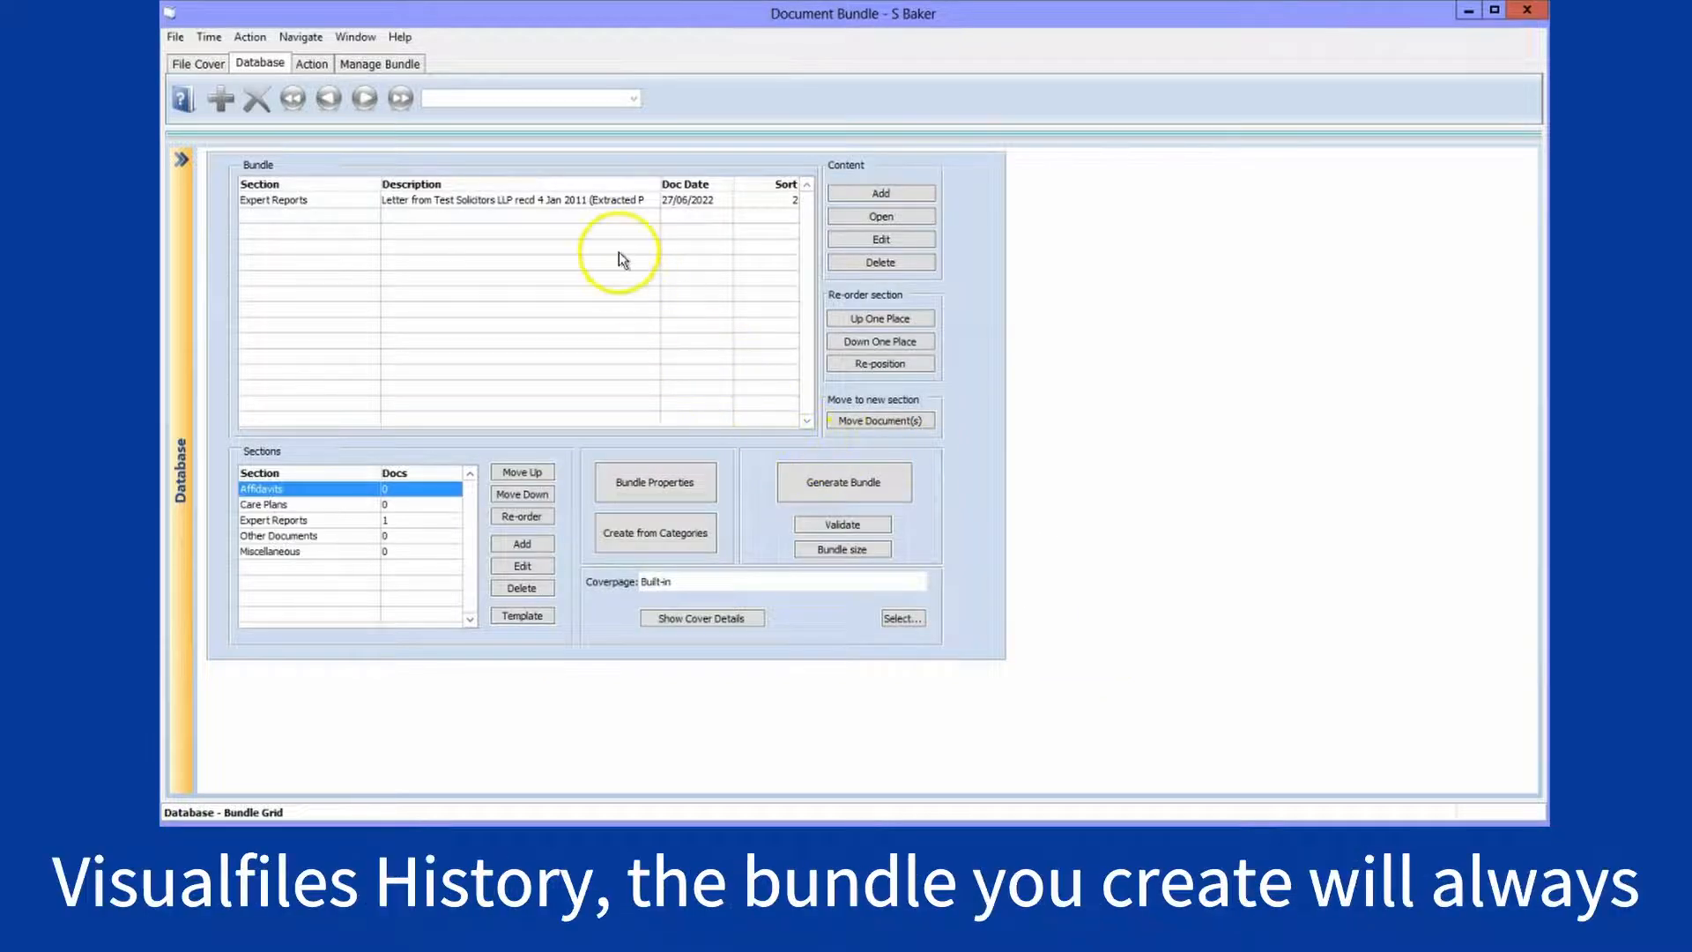
Open the Expert Reports letter's details for editing and remove the ".pdf" ending from its description
{"action": "left_click", "coordinate": [593, 200]}
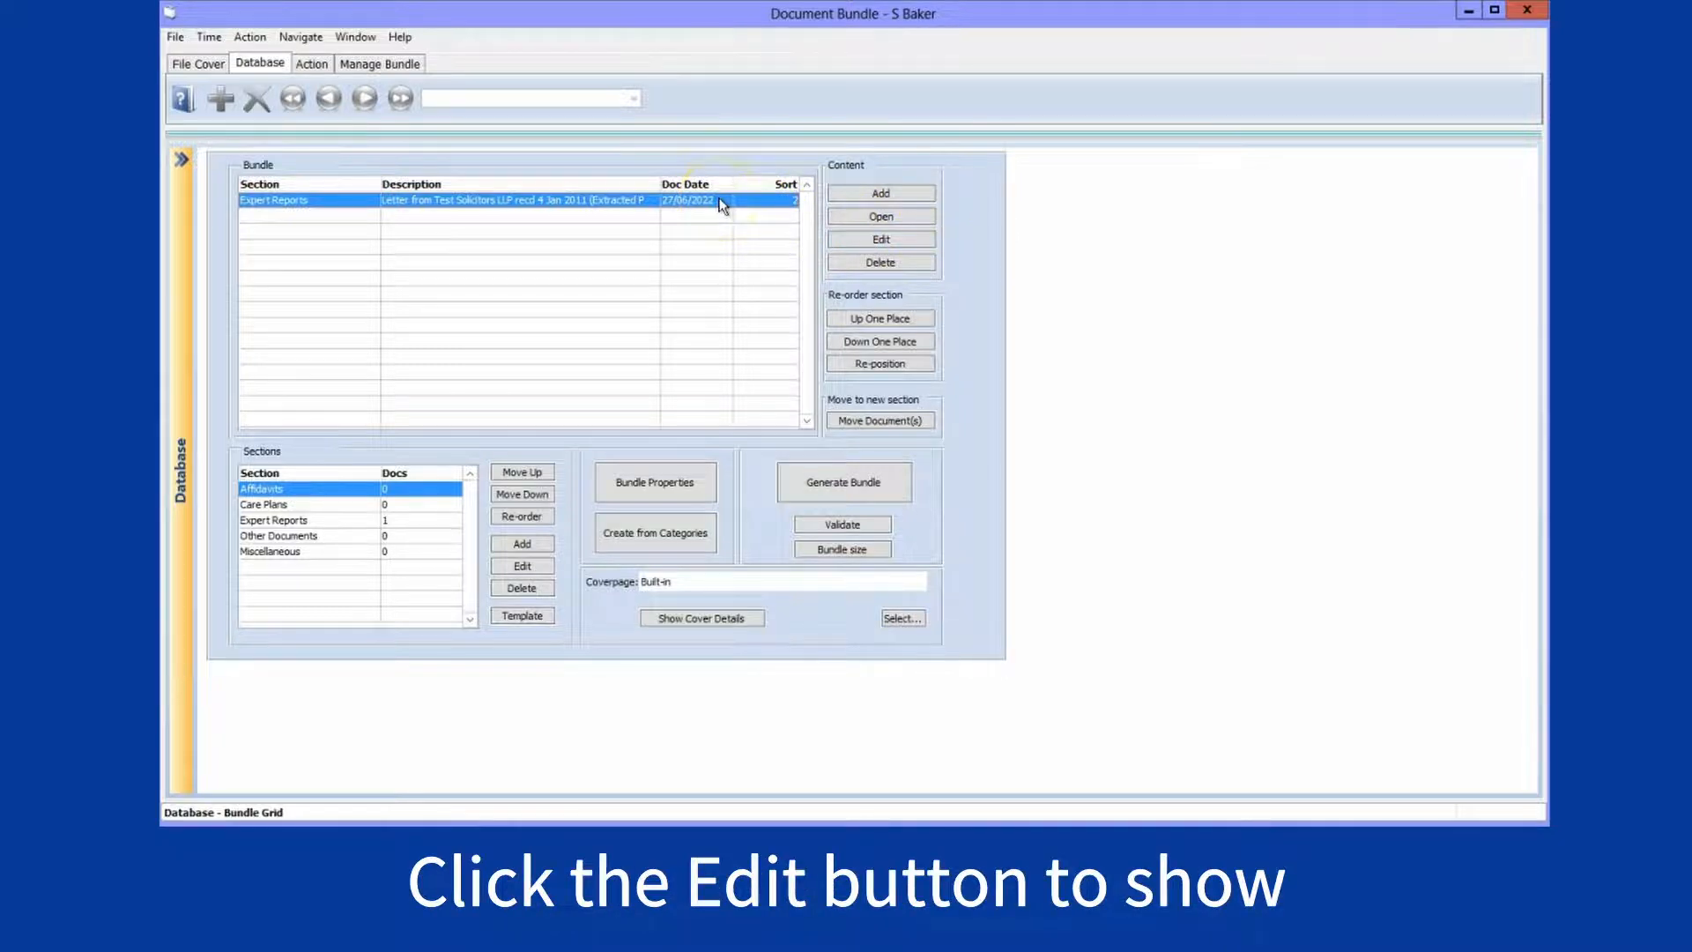
{"action": "left_click", "coordinate": [880, 239]}
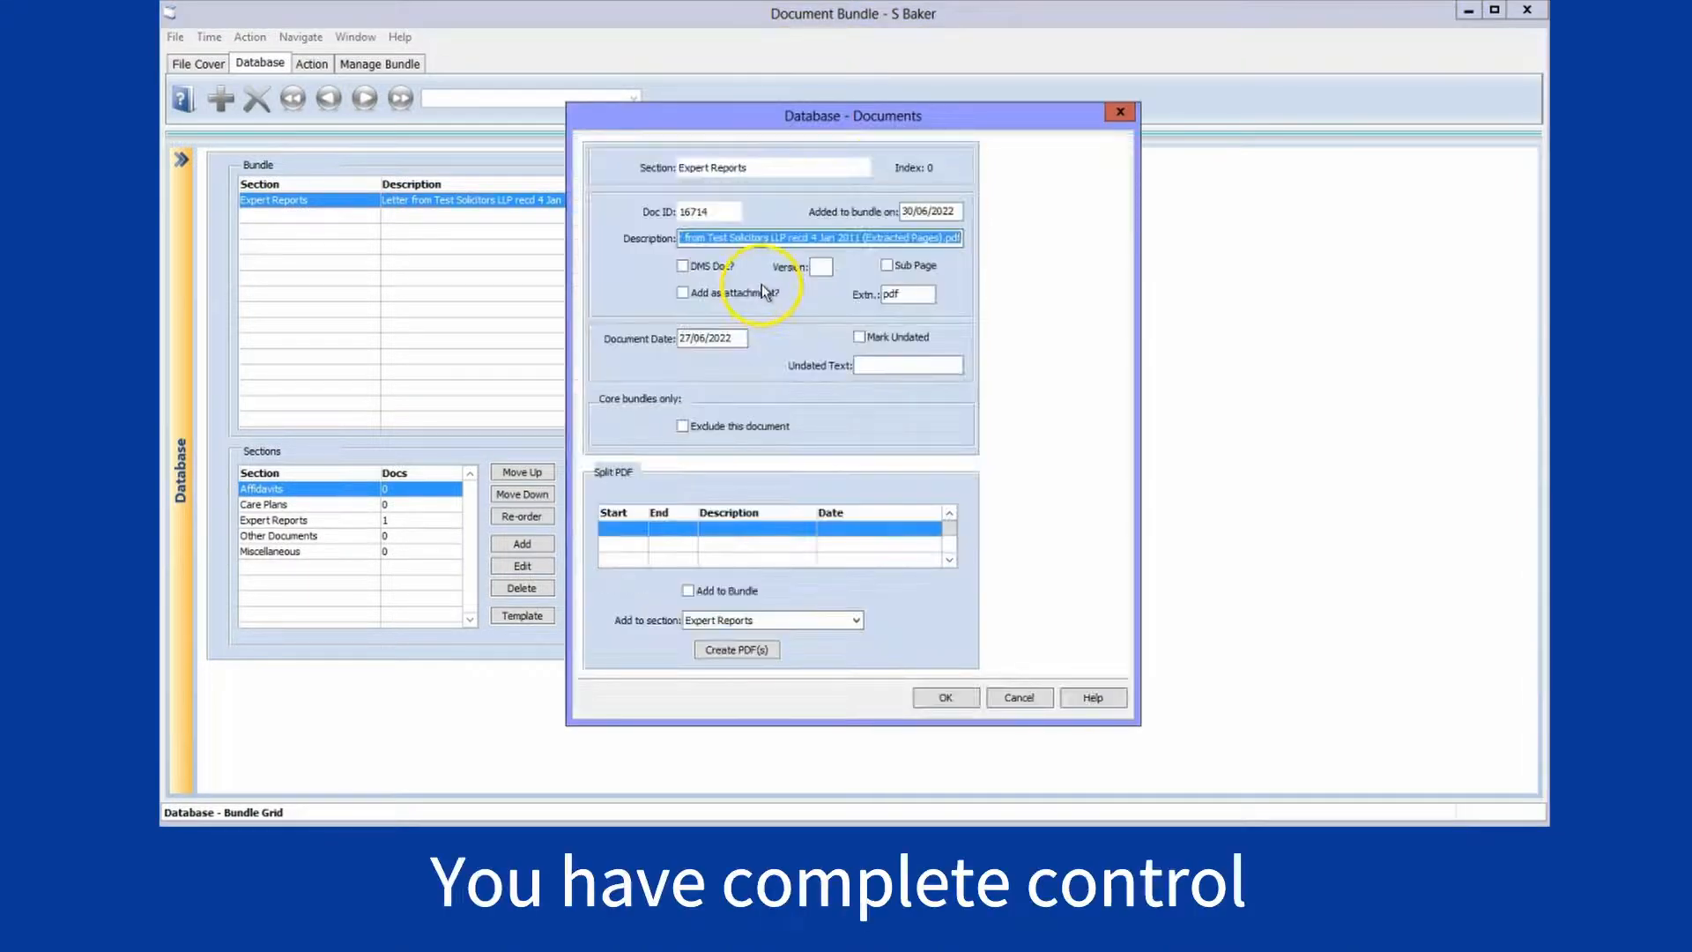
{"action": "left_click", "coordinate": [954, 237]}
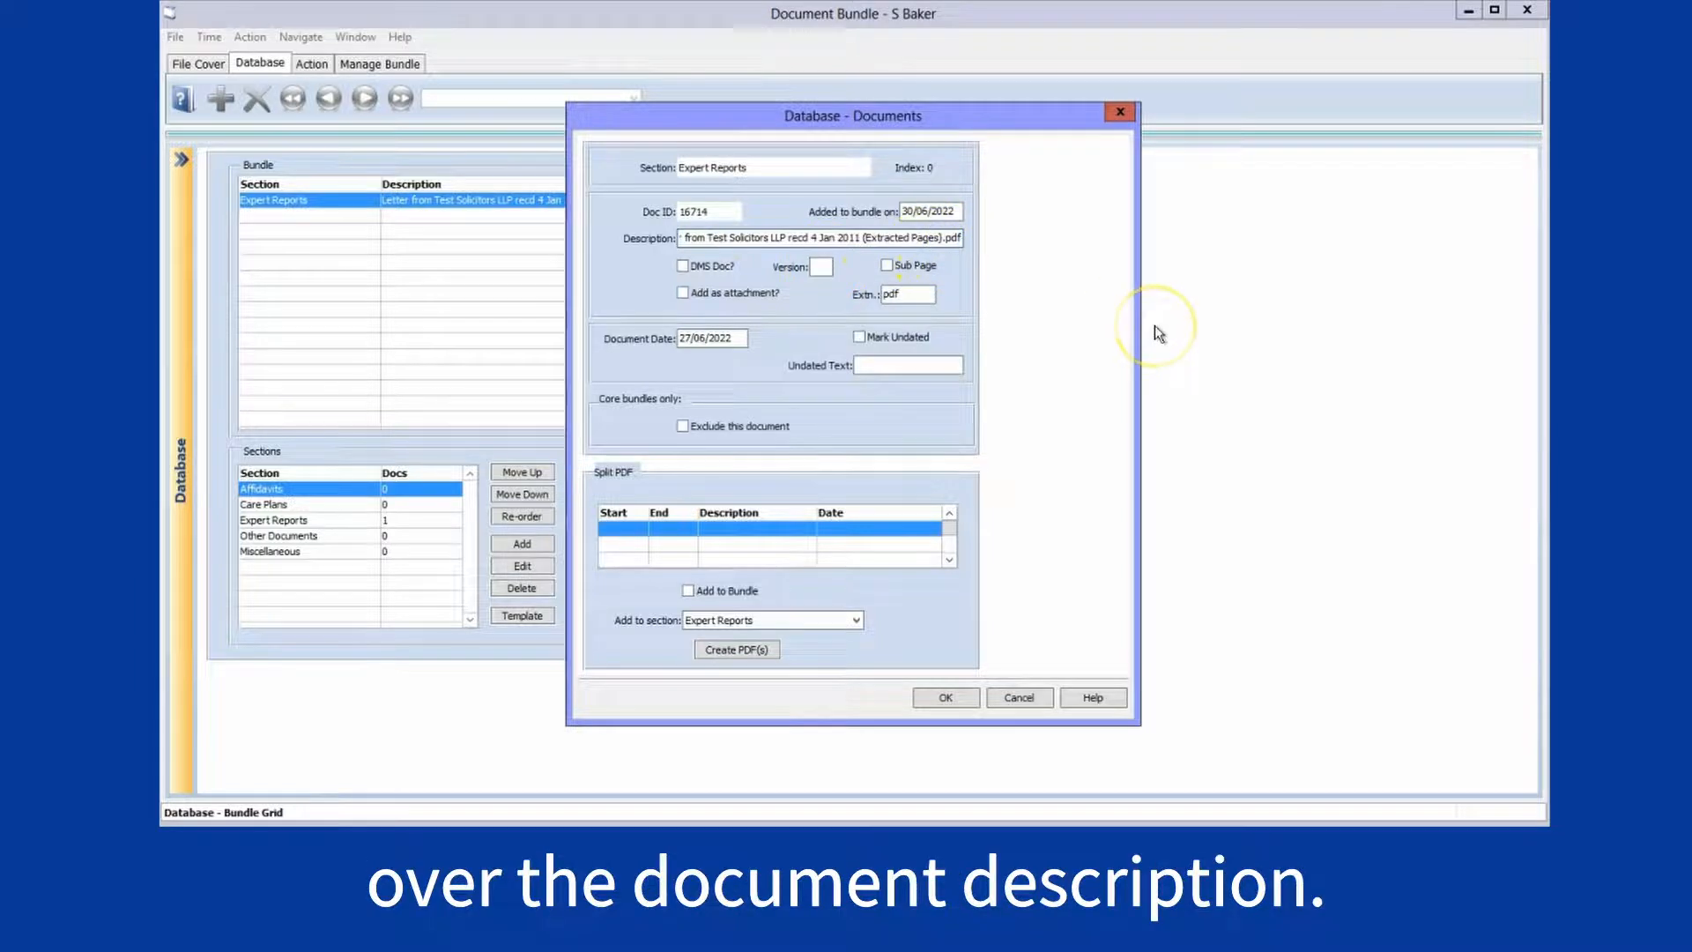
{"action": "key", "text": "BackSpace"}
{"action": "key", "text": "BackSpace"}
{"action": "key", "text": "BackSpace"}
{"action": "key", "text": "BackSpace"}
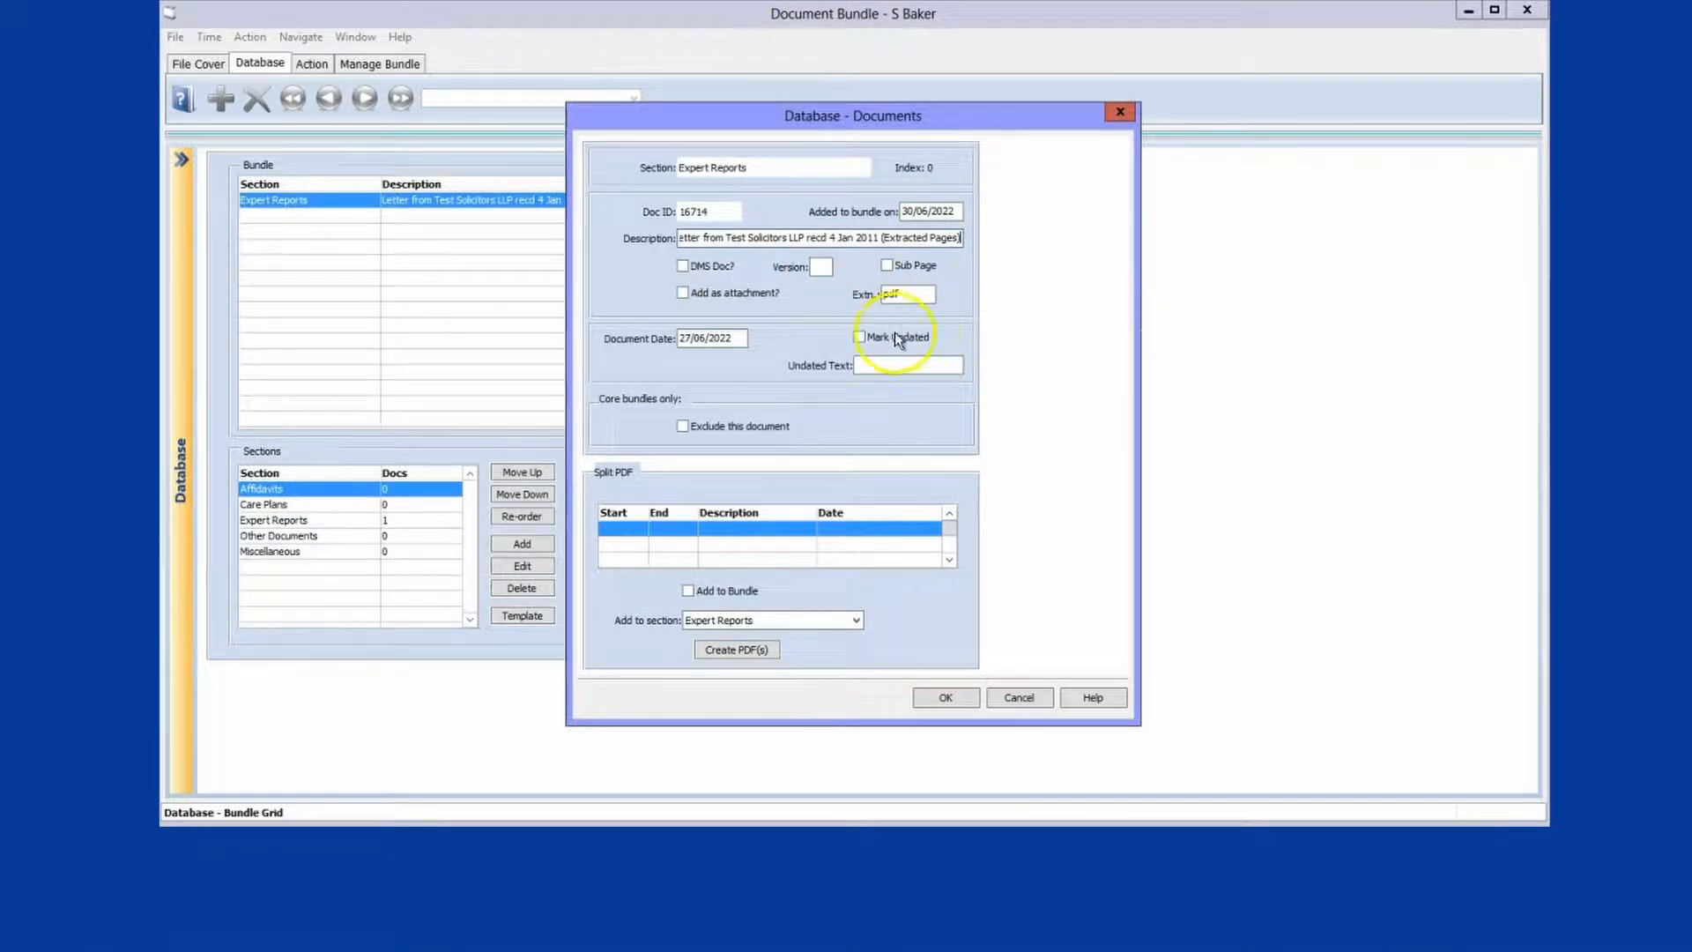
{"action": "left_click", "coordinate": [740, 342]}
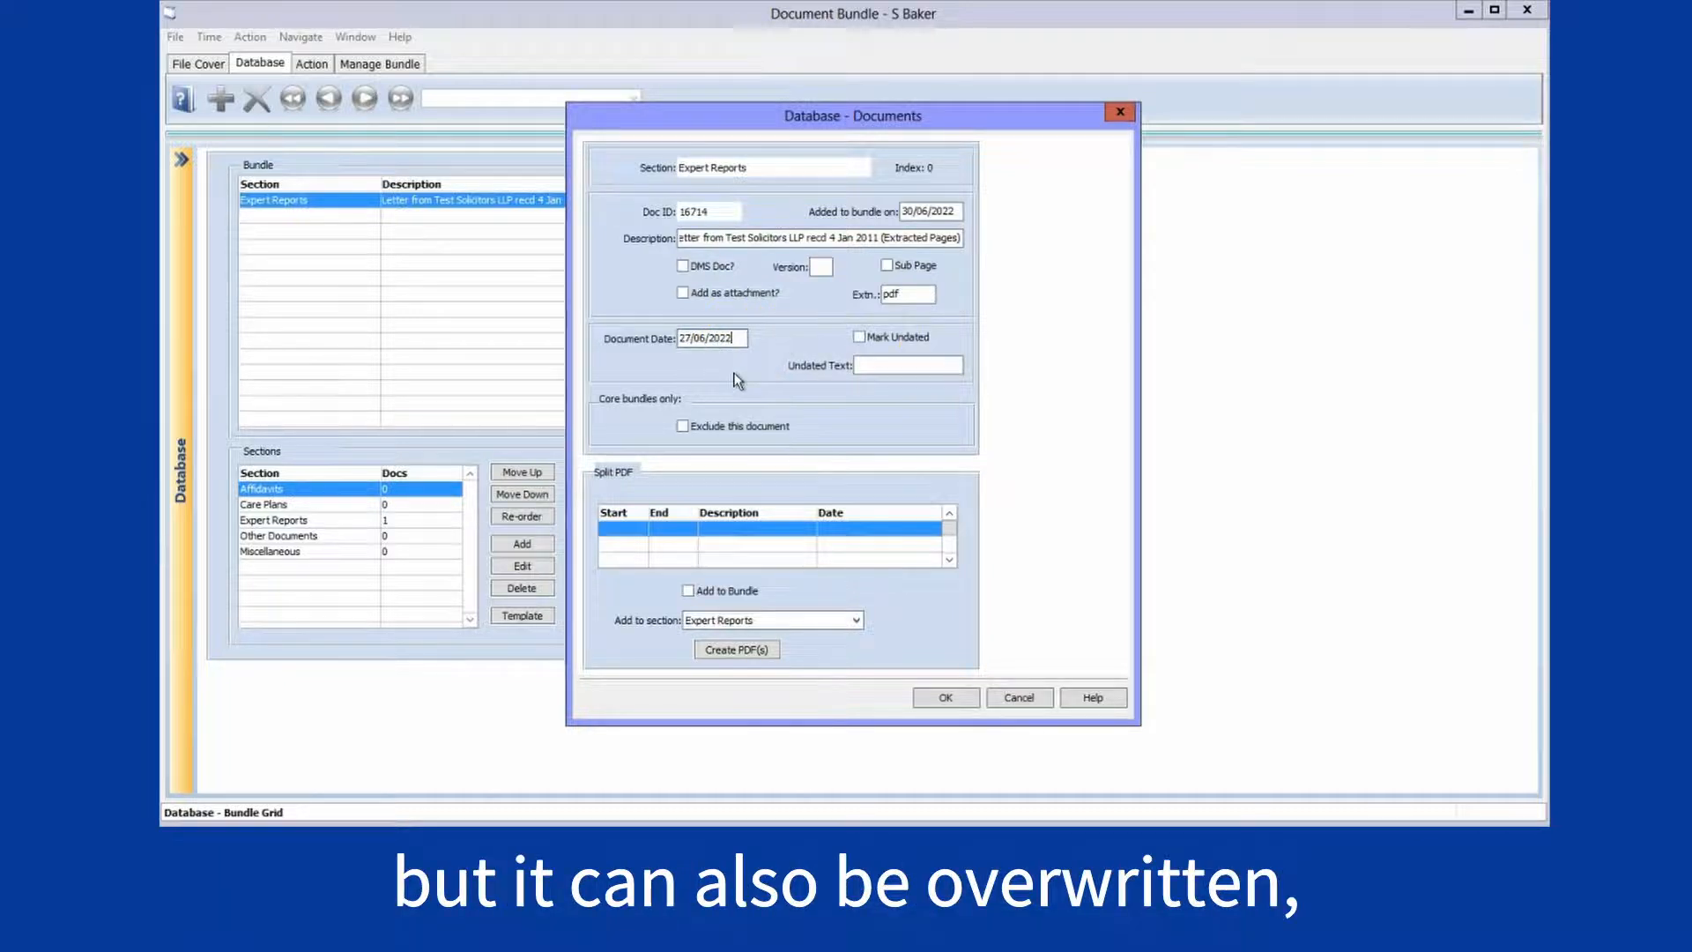
{"action": "left_click", "coordinate": [859, 338]}
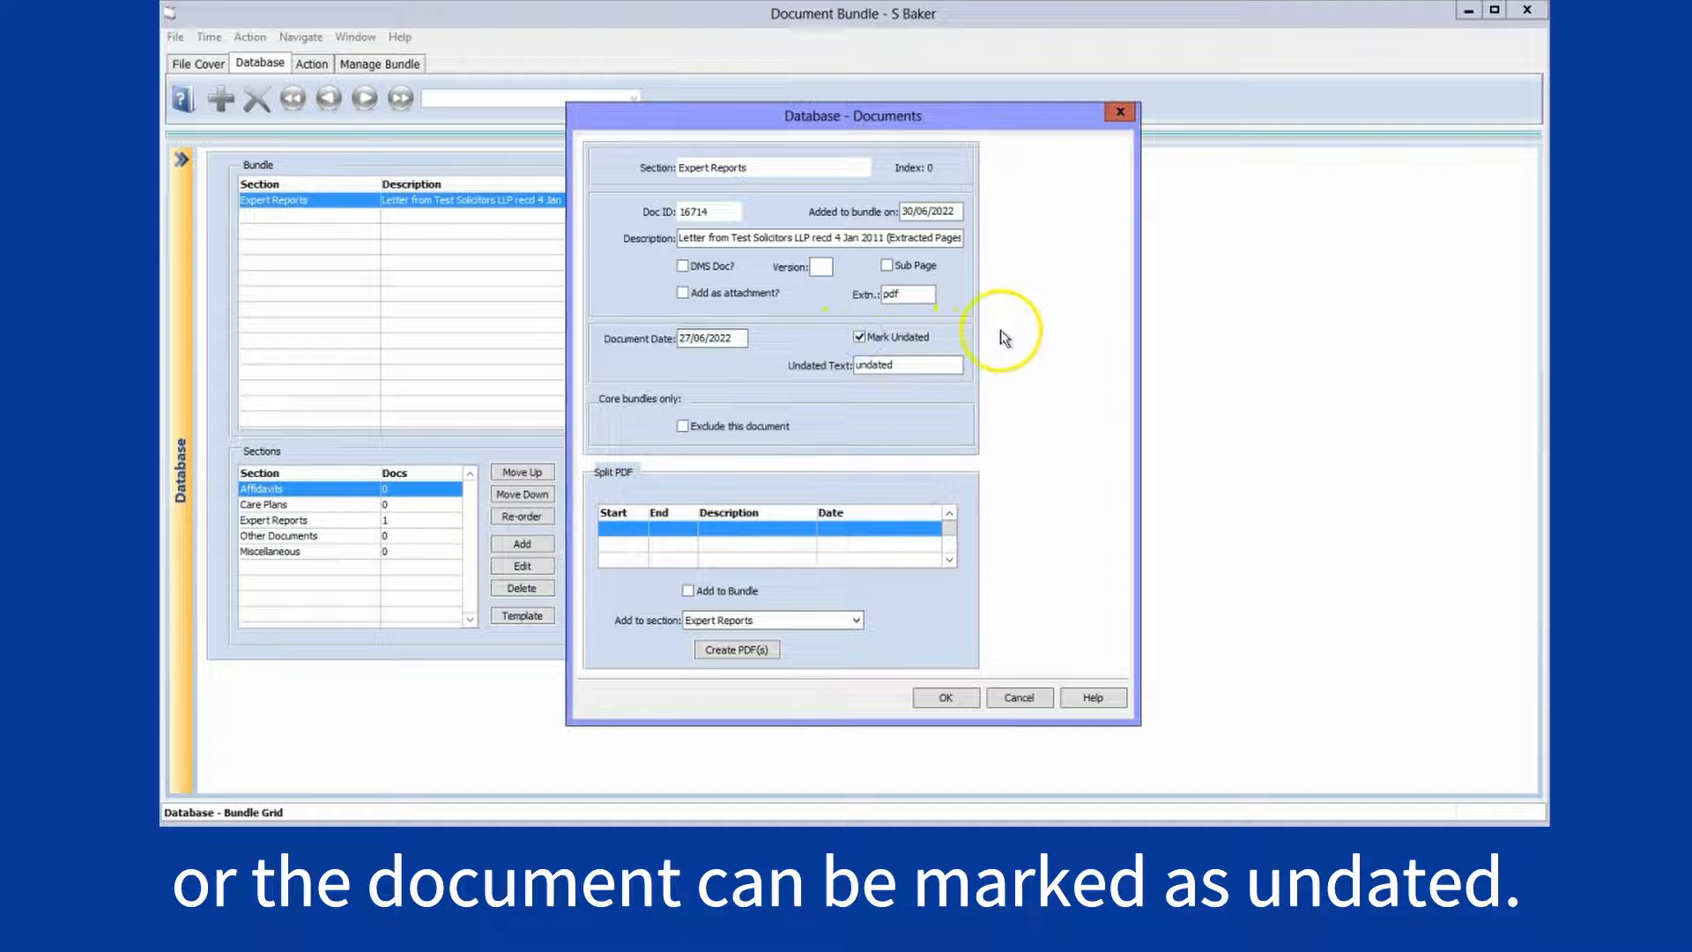
{"action": "left_click", "coordinate": [860, 338]}
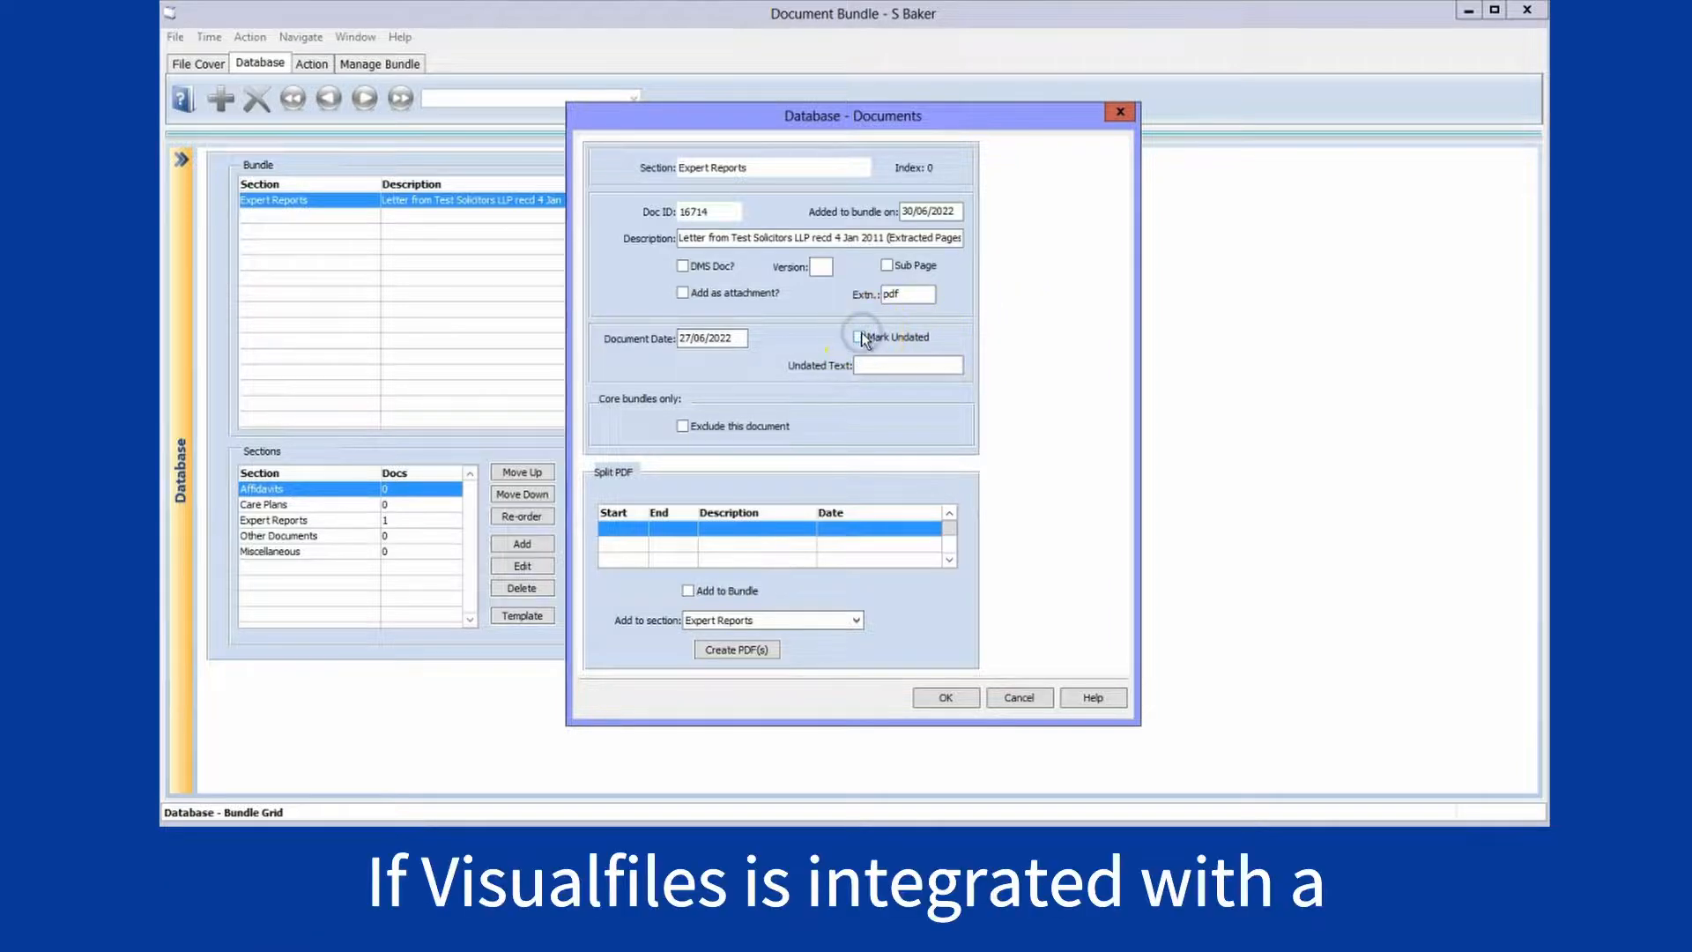
Flag the letter as a DMS document with version 4, add it as an attachment and exclude it from core bundles
{"action": "left_click", "coordinate": [683, 267]}
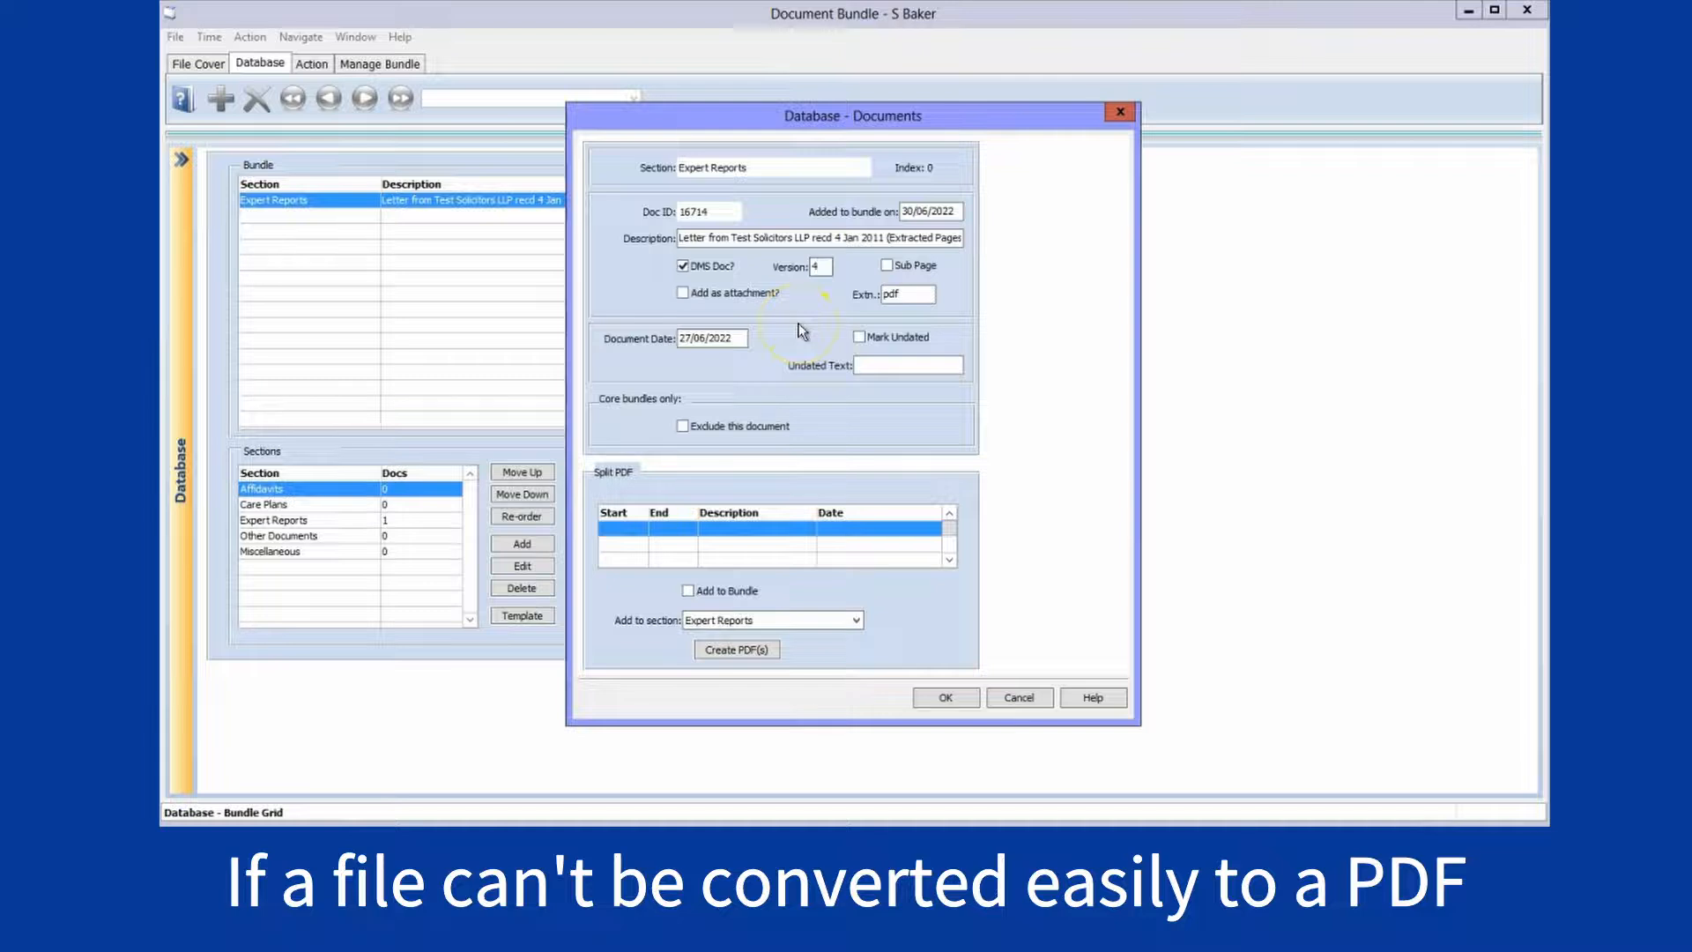
{"action": "left_click", "coordinate": [684, 292]}
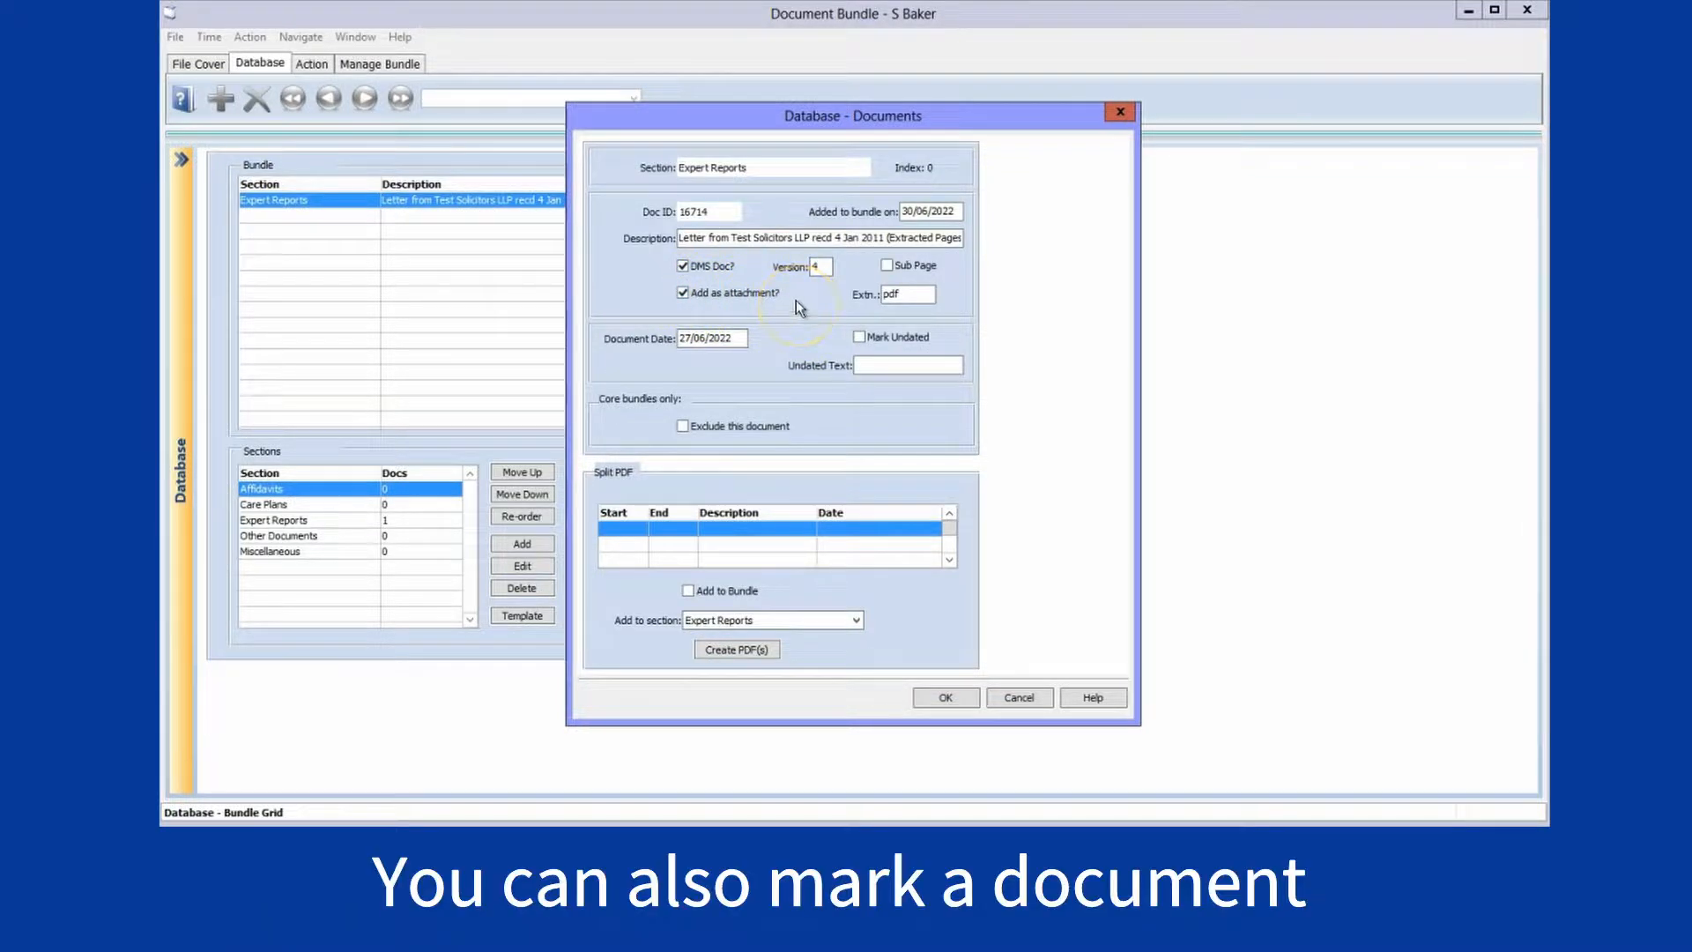
{"action": "left_click", "coordinate": [683, 427]}
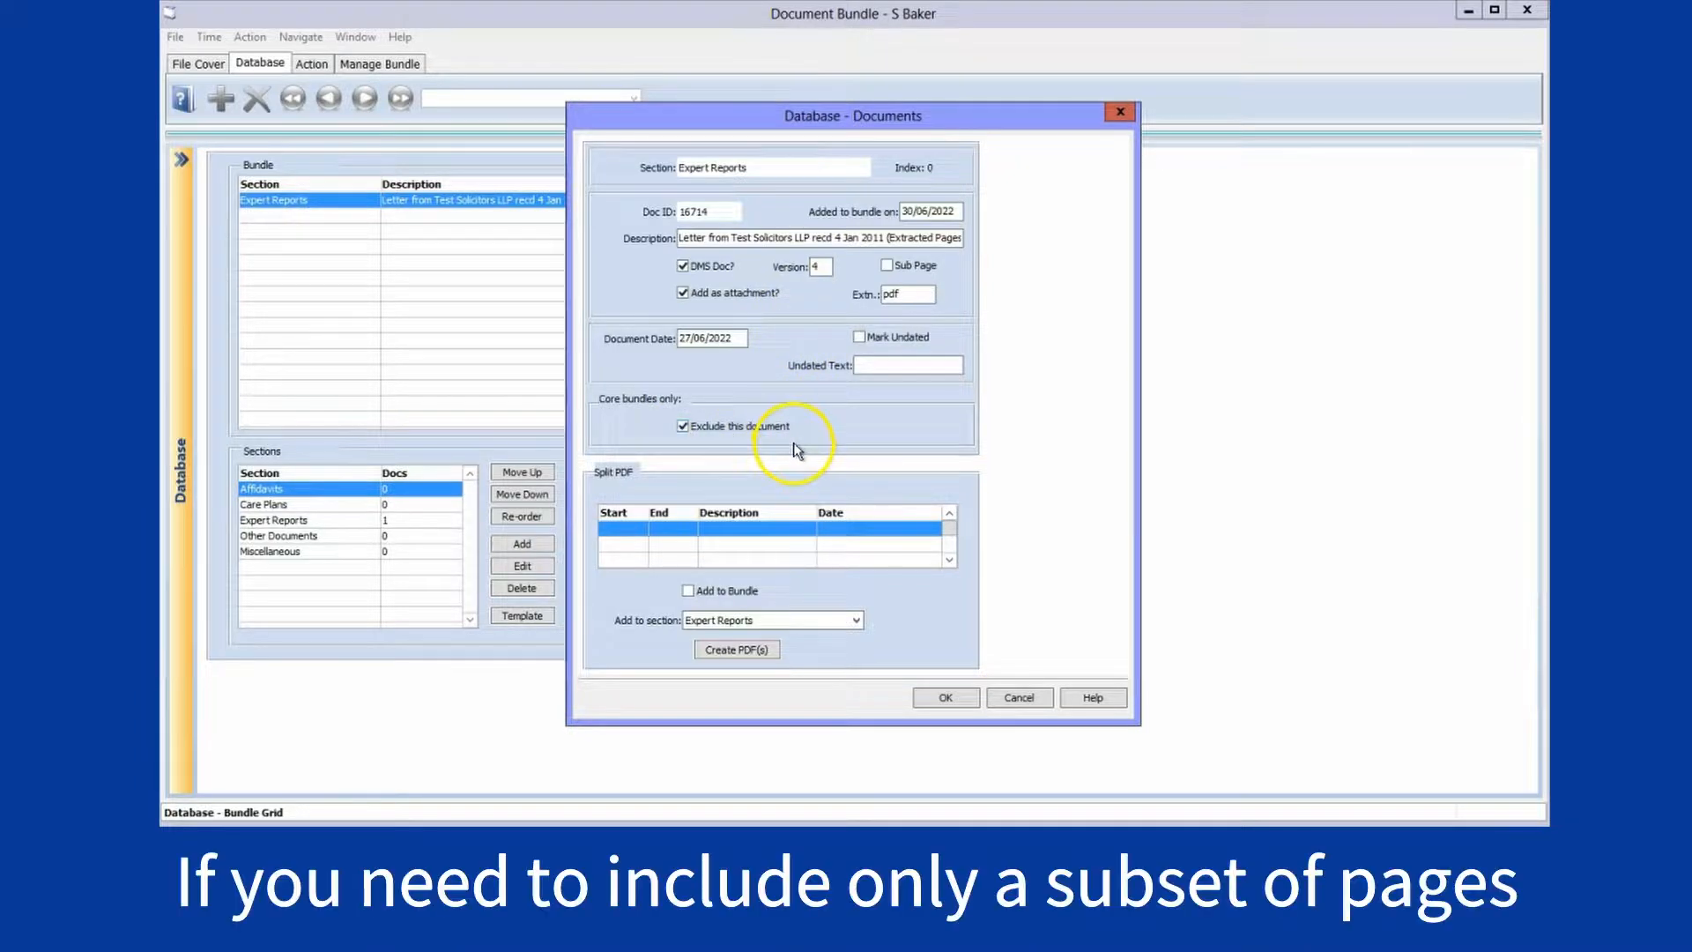
Define a PDF split of pages 1 to 3 described as "Split", set to add to the bundle under Expert Reports, and save the document details
{"action": "left_click", "coordinate": [626, 530]}
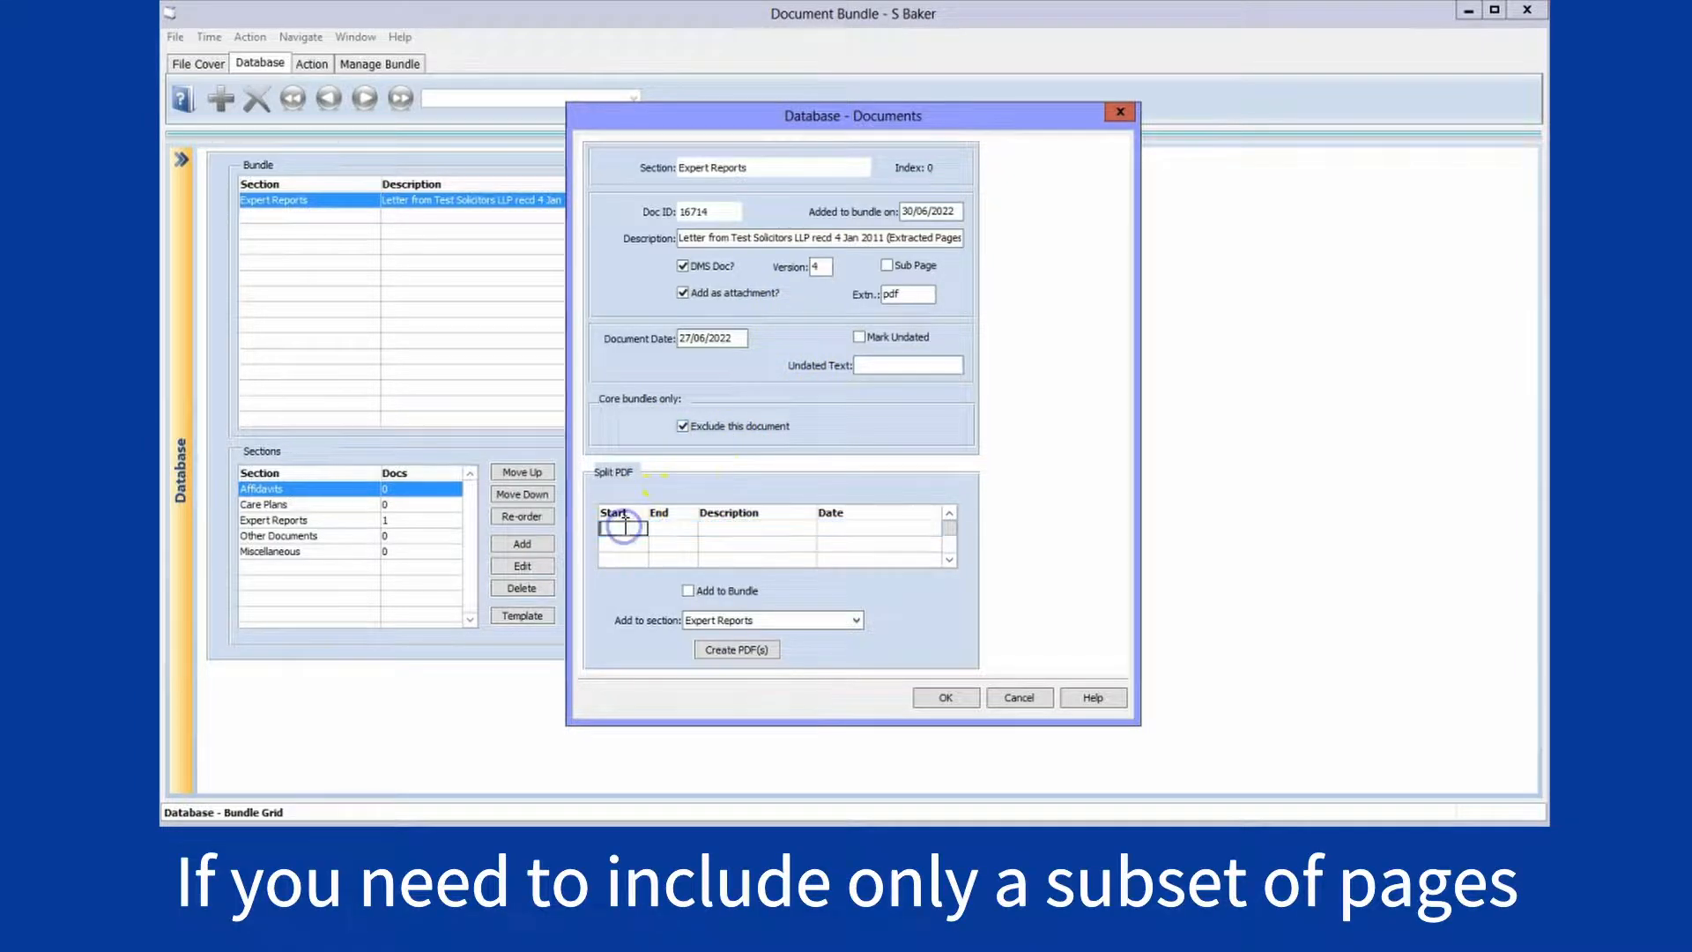
{"action": "left_click", "coordinate": [663, 529]}
{"action": "type", "text": "3"}
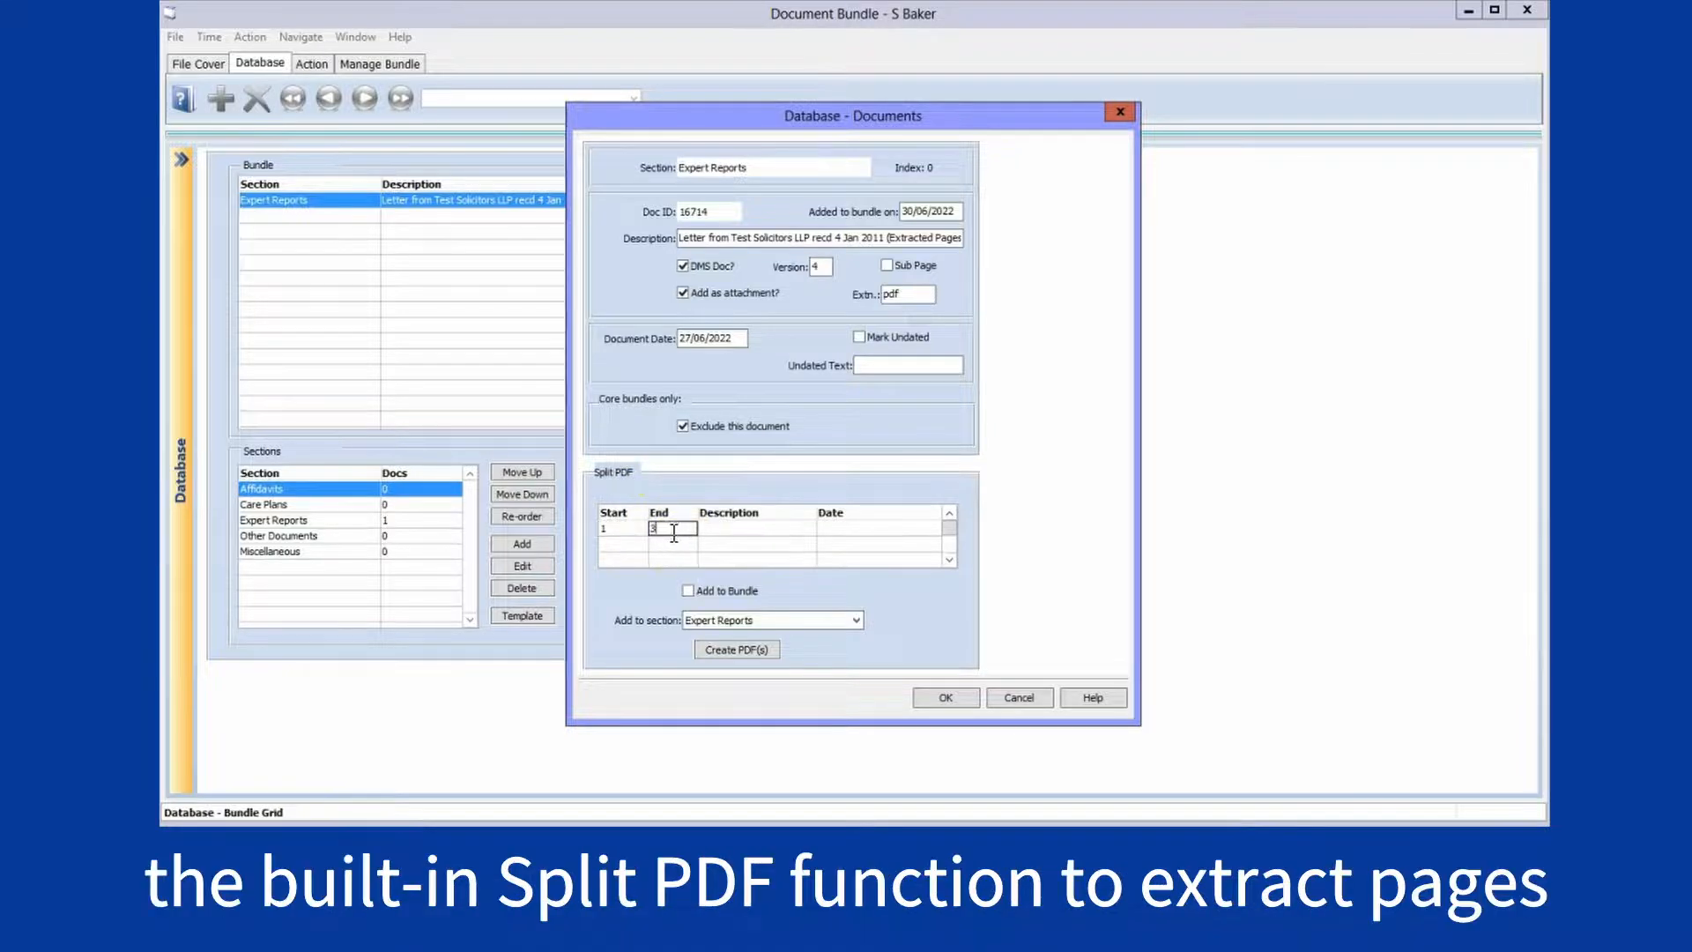
{"action": "left_click", "coordinate": [735, 527]}
{"action": "type", "text": "Spl"}
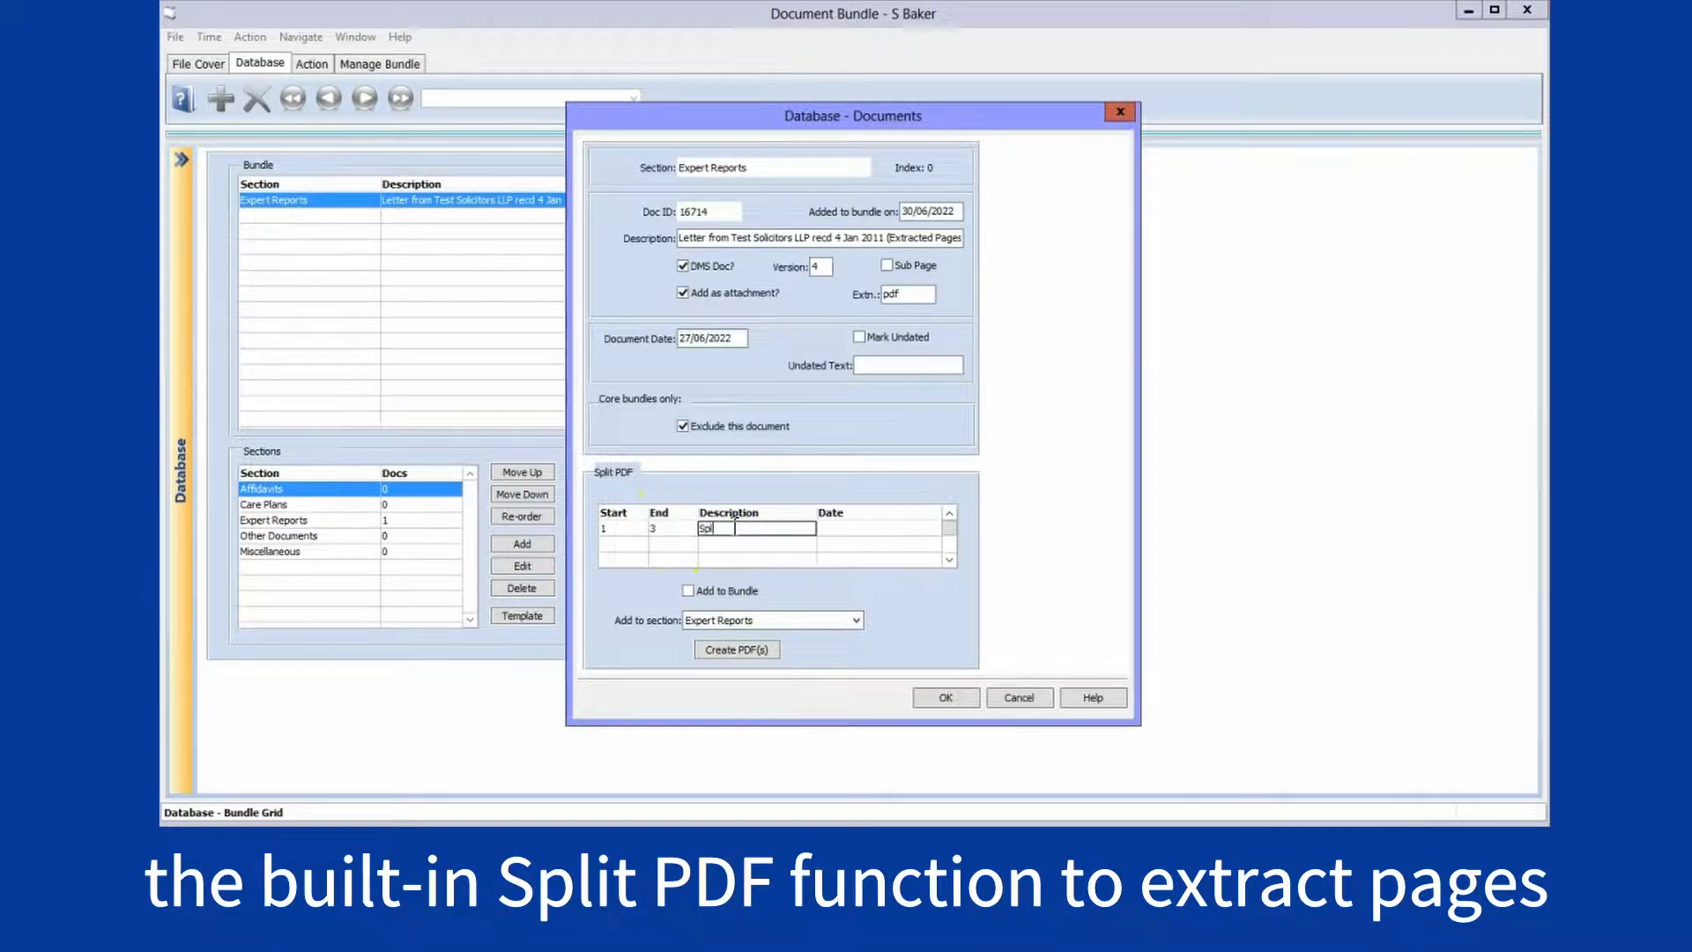
{"action": "type", "text": "it"}
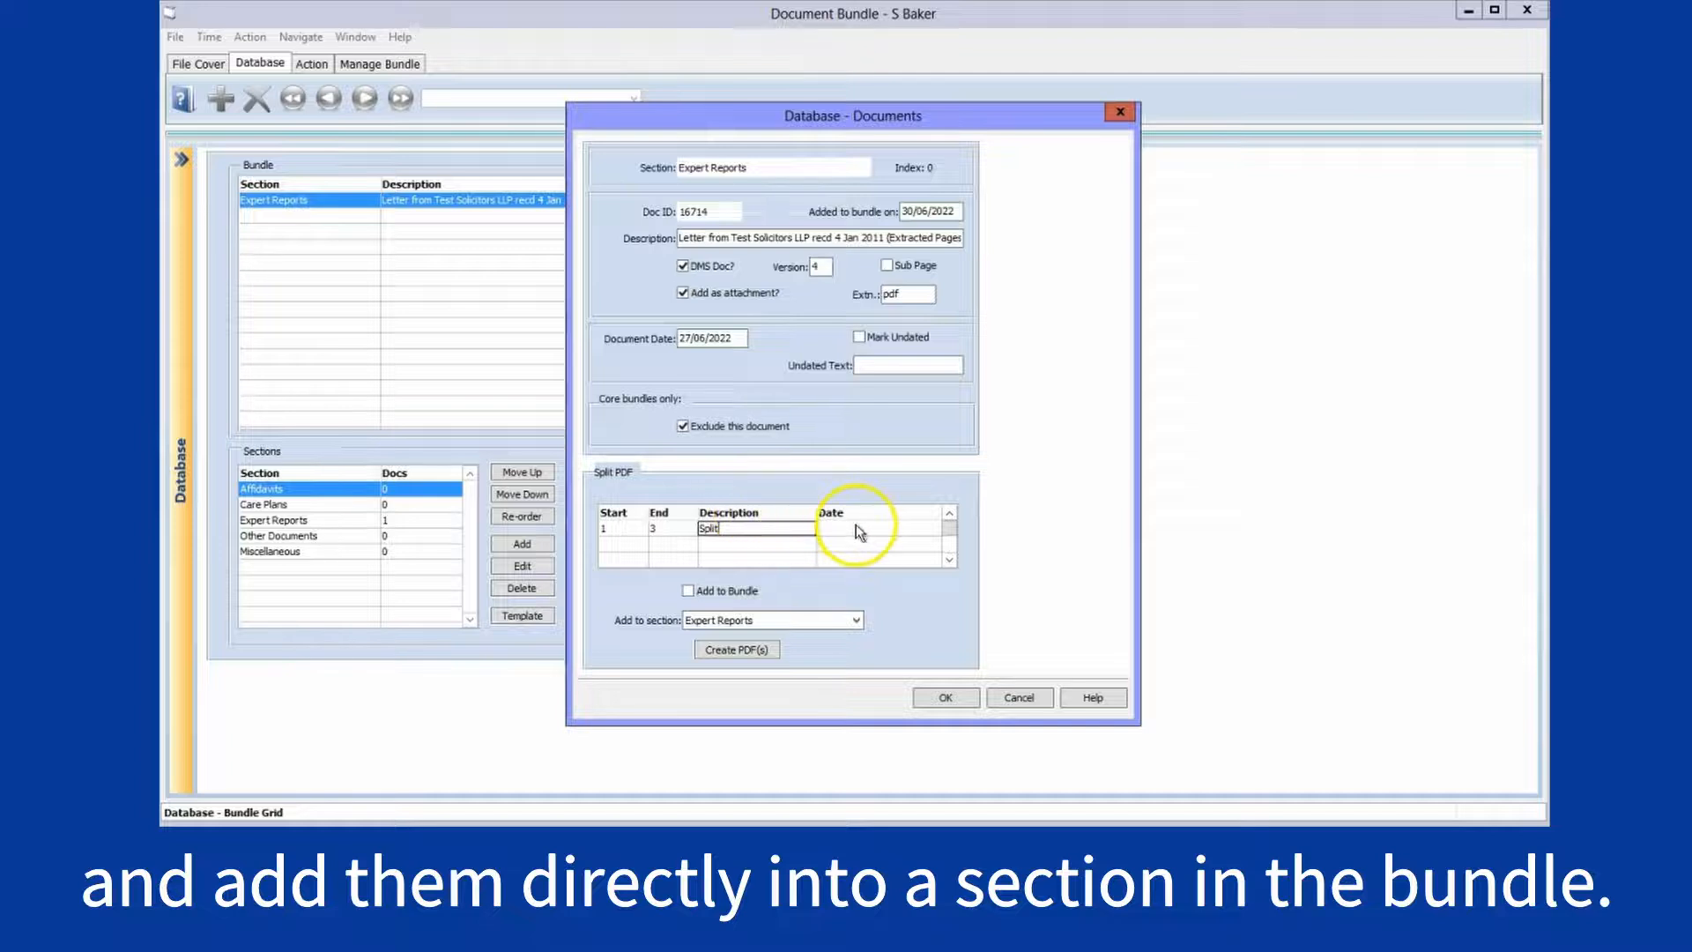
{"action": "left_click", "coordinate": [747, 598]}
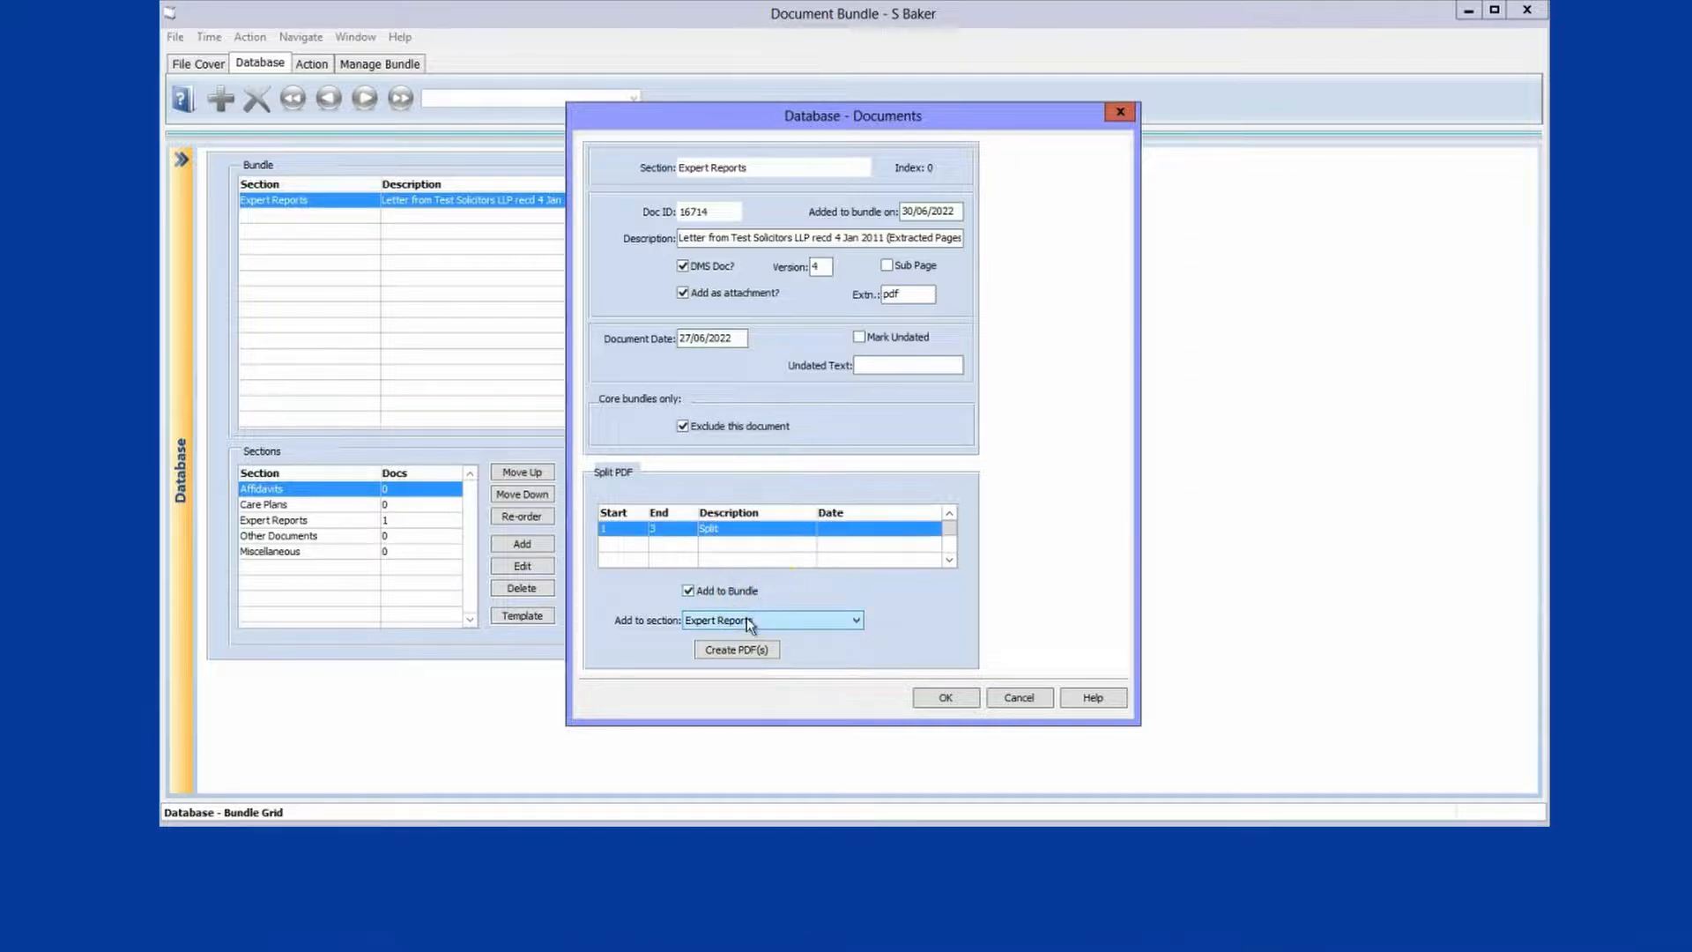
{"action": "left_click", "coordinate": [944, 697]}
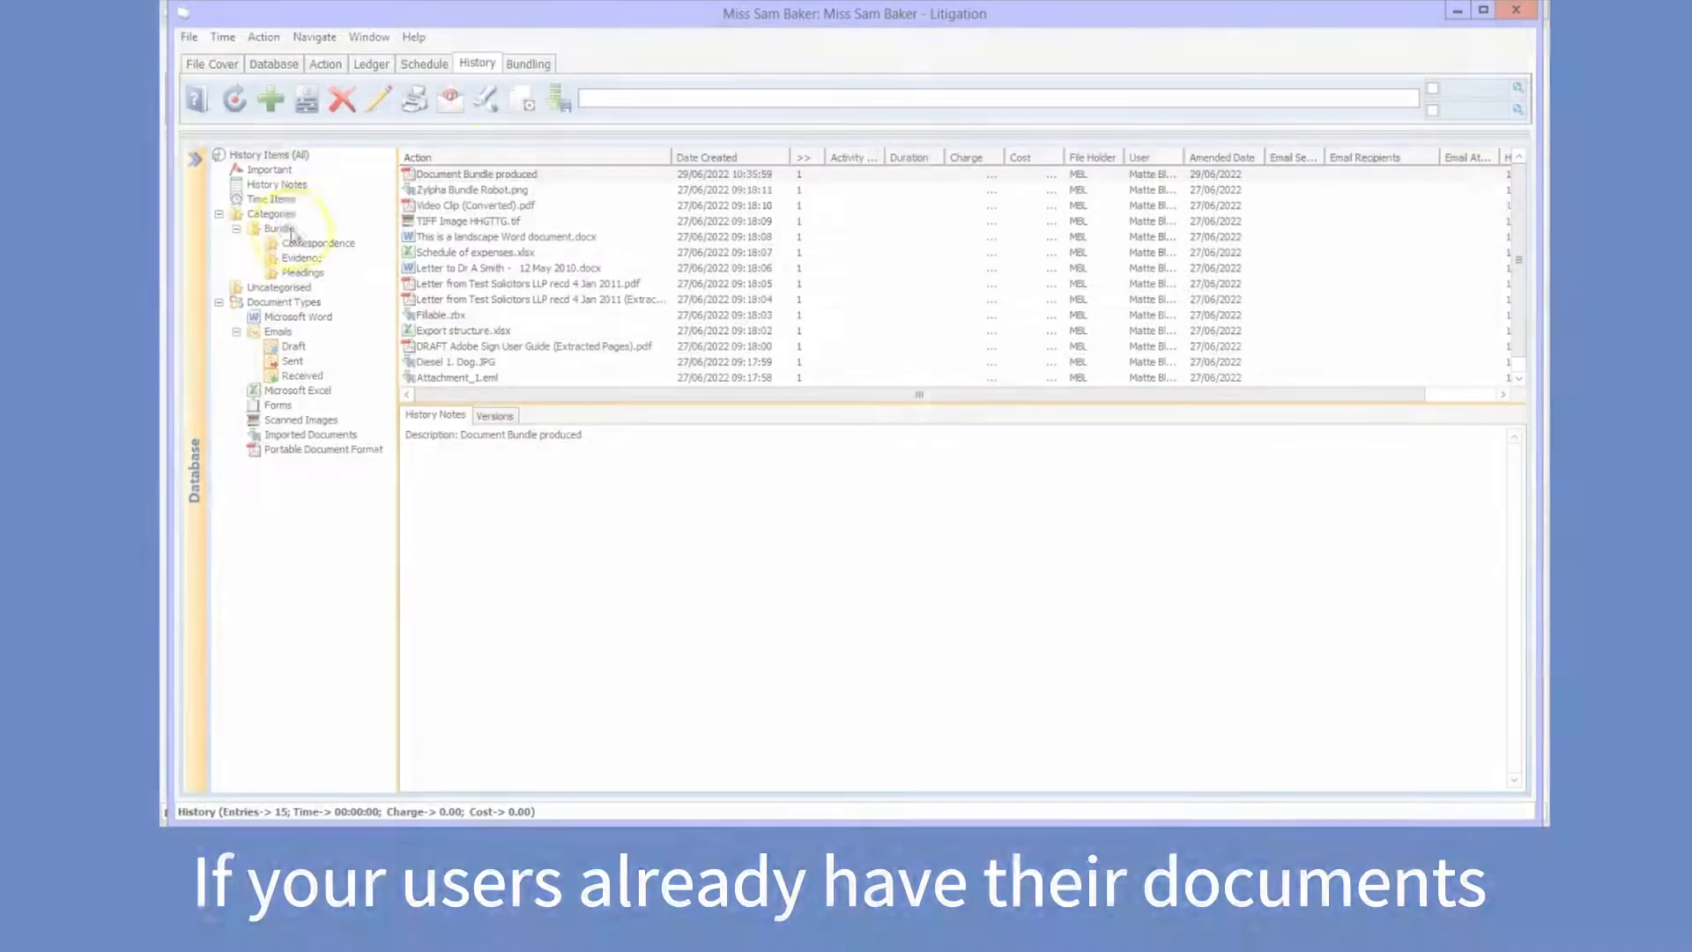
Look through the Correspondence, Evidence and Pleadings subcategories under Bundle in the matter's history
{"action": "left_click", "coordinate": [287, 229]}
{"action": "left_click", "coordinate": [319, 243]}
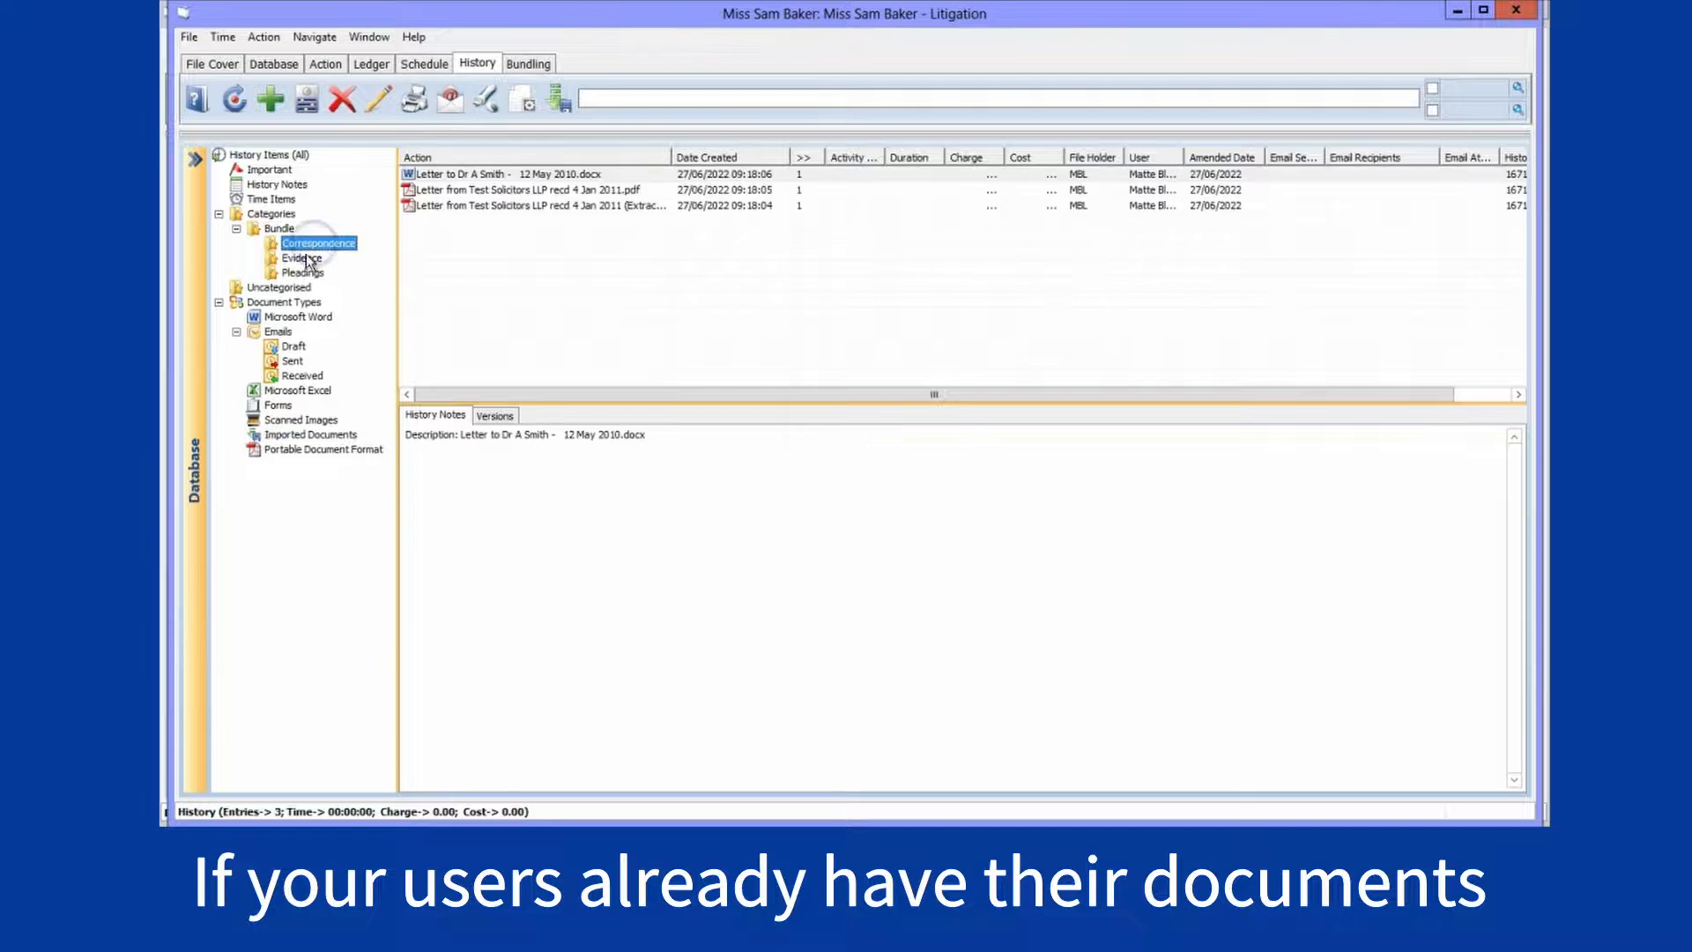
{"action": "left_click", "coordinate": [303, 259]}
{"action": "left_click", "coordinate": [302, 272]}
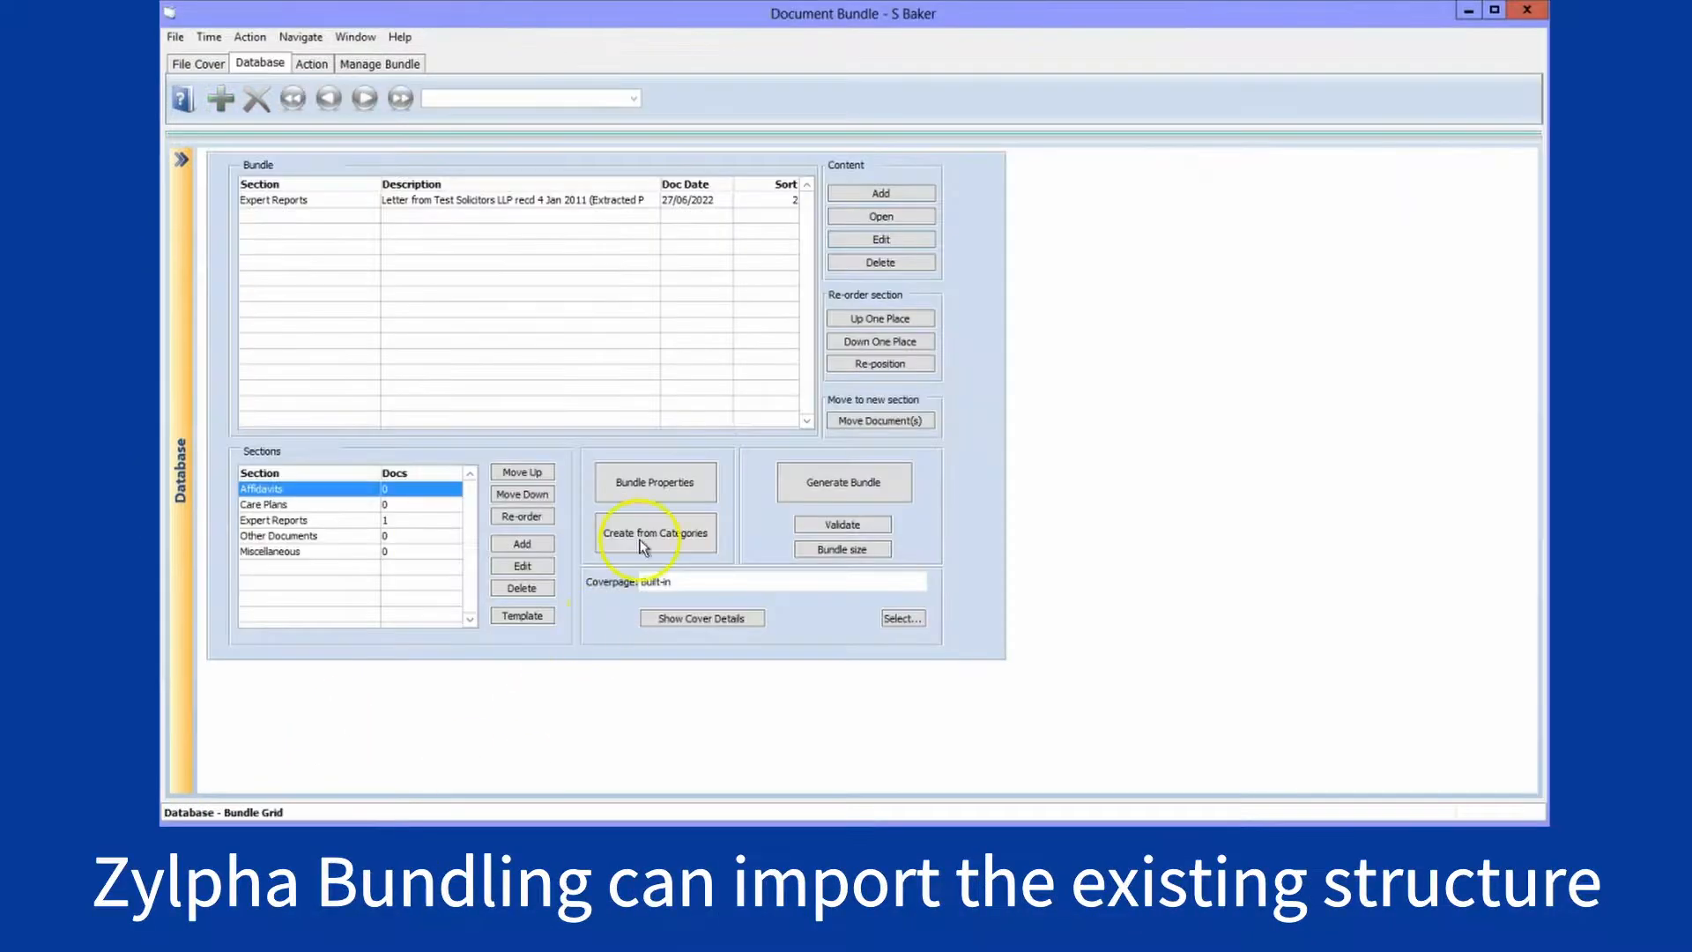
Rebuild the bundle's sections and documents from the matter's categories using Bundle as the root, accepting deletion of the existing sections and documents
{"action": "left_click", "coordinate": [646, 532]}
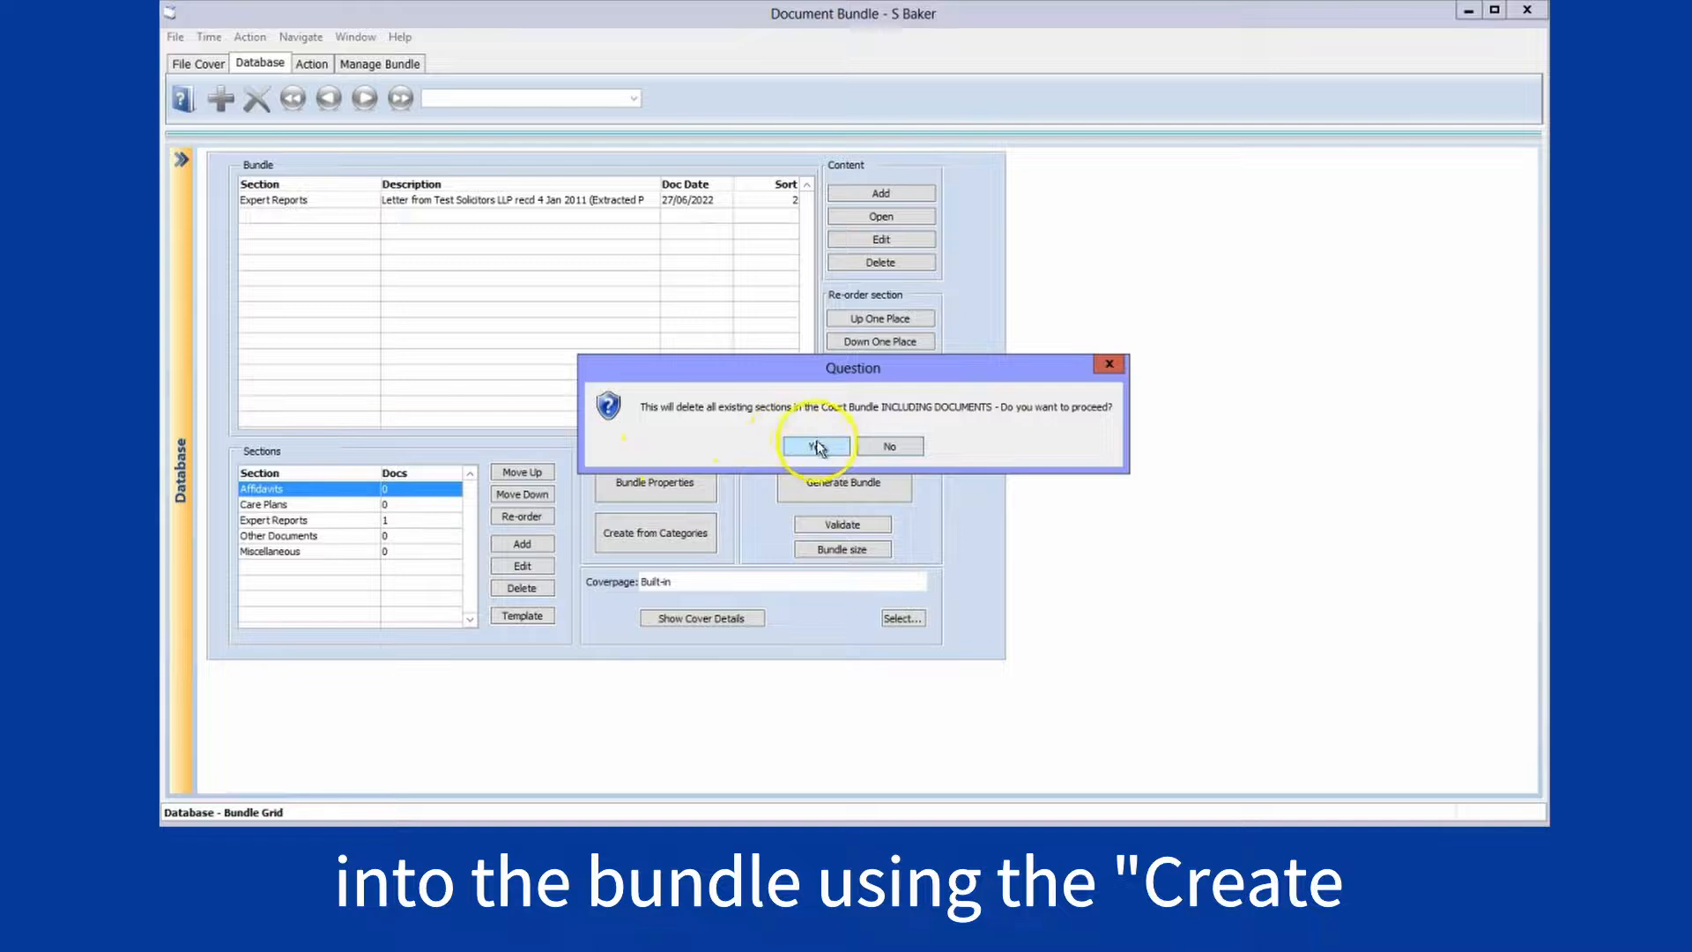
{"action": "left_click", "coordinate": [825, 446]}
{"action": "left_click", "coordinate": [834, 447]}
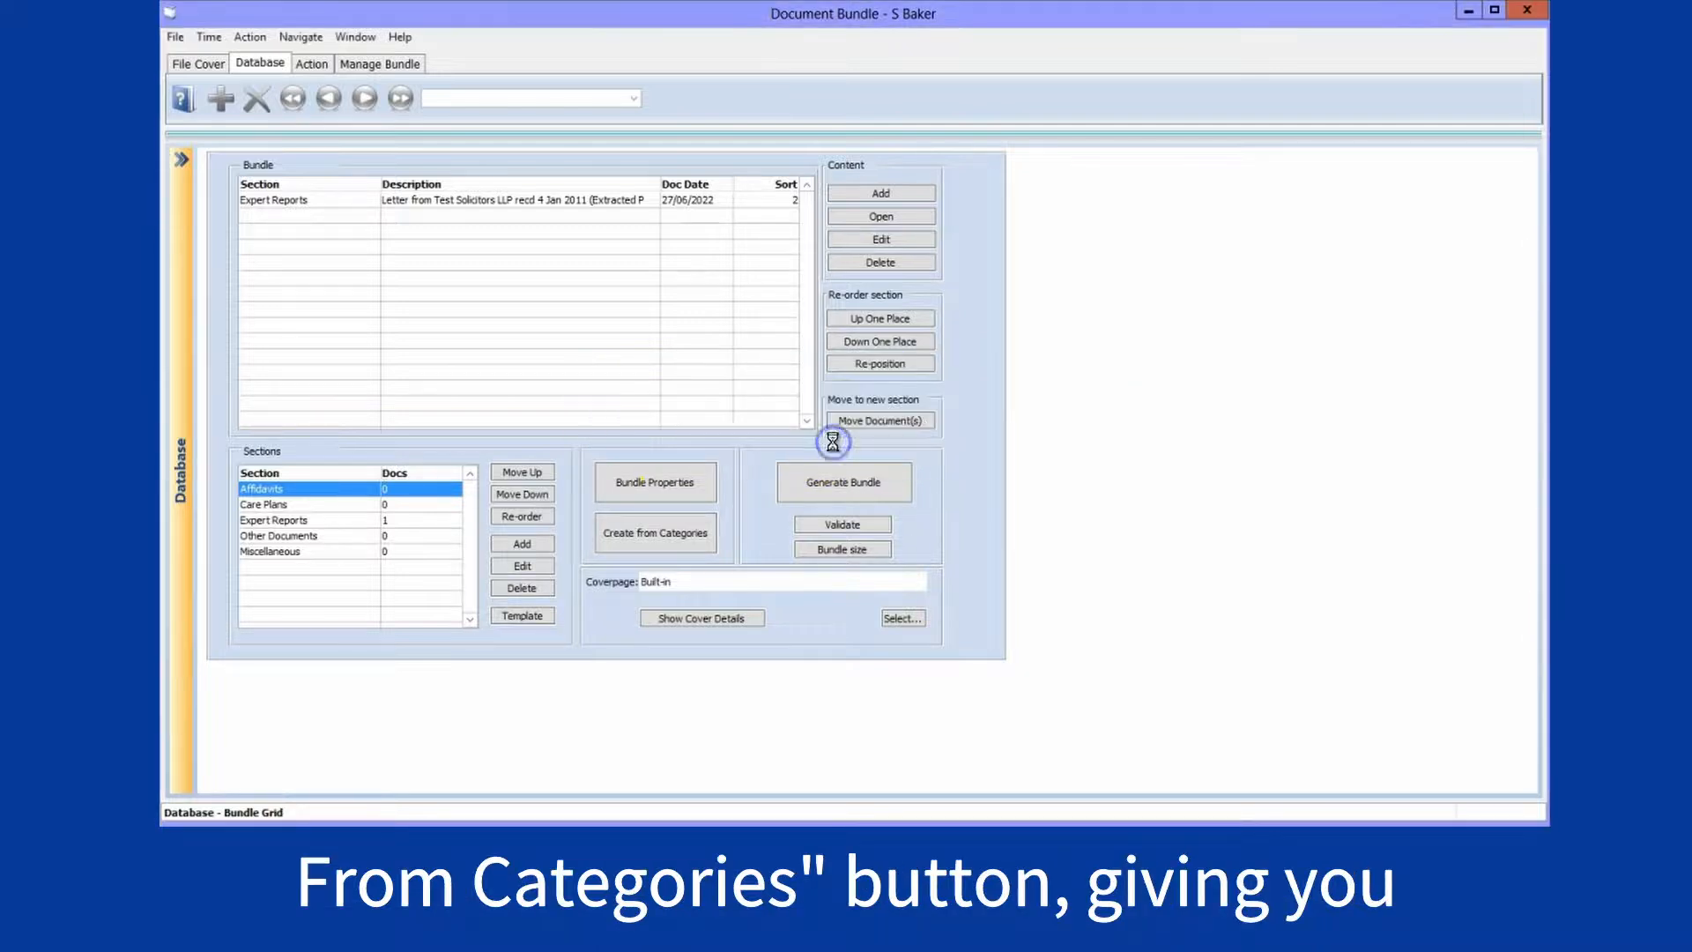
{"action": "left_click", "coordinate": [783, 410]}
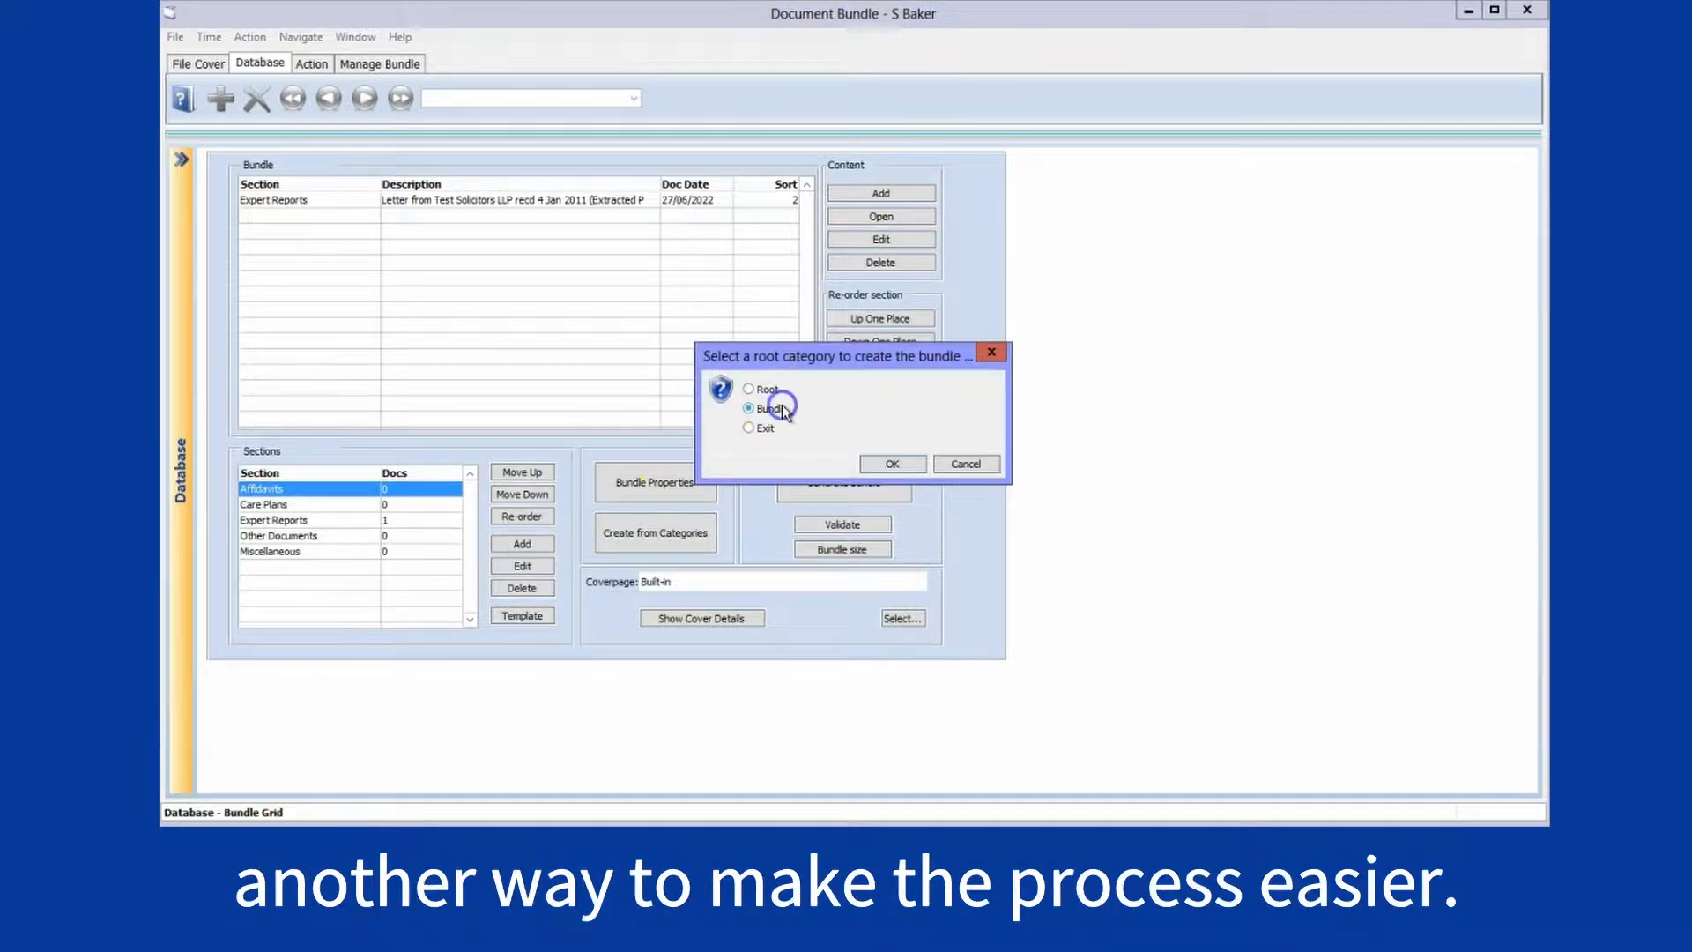
{"action": "left_click", "coordinate": [896, 462]}
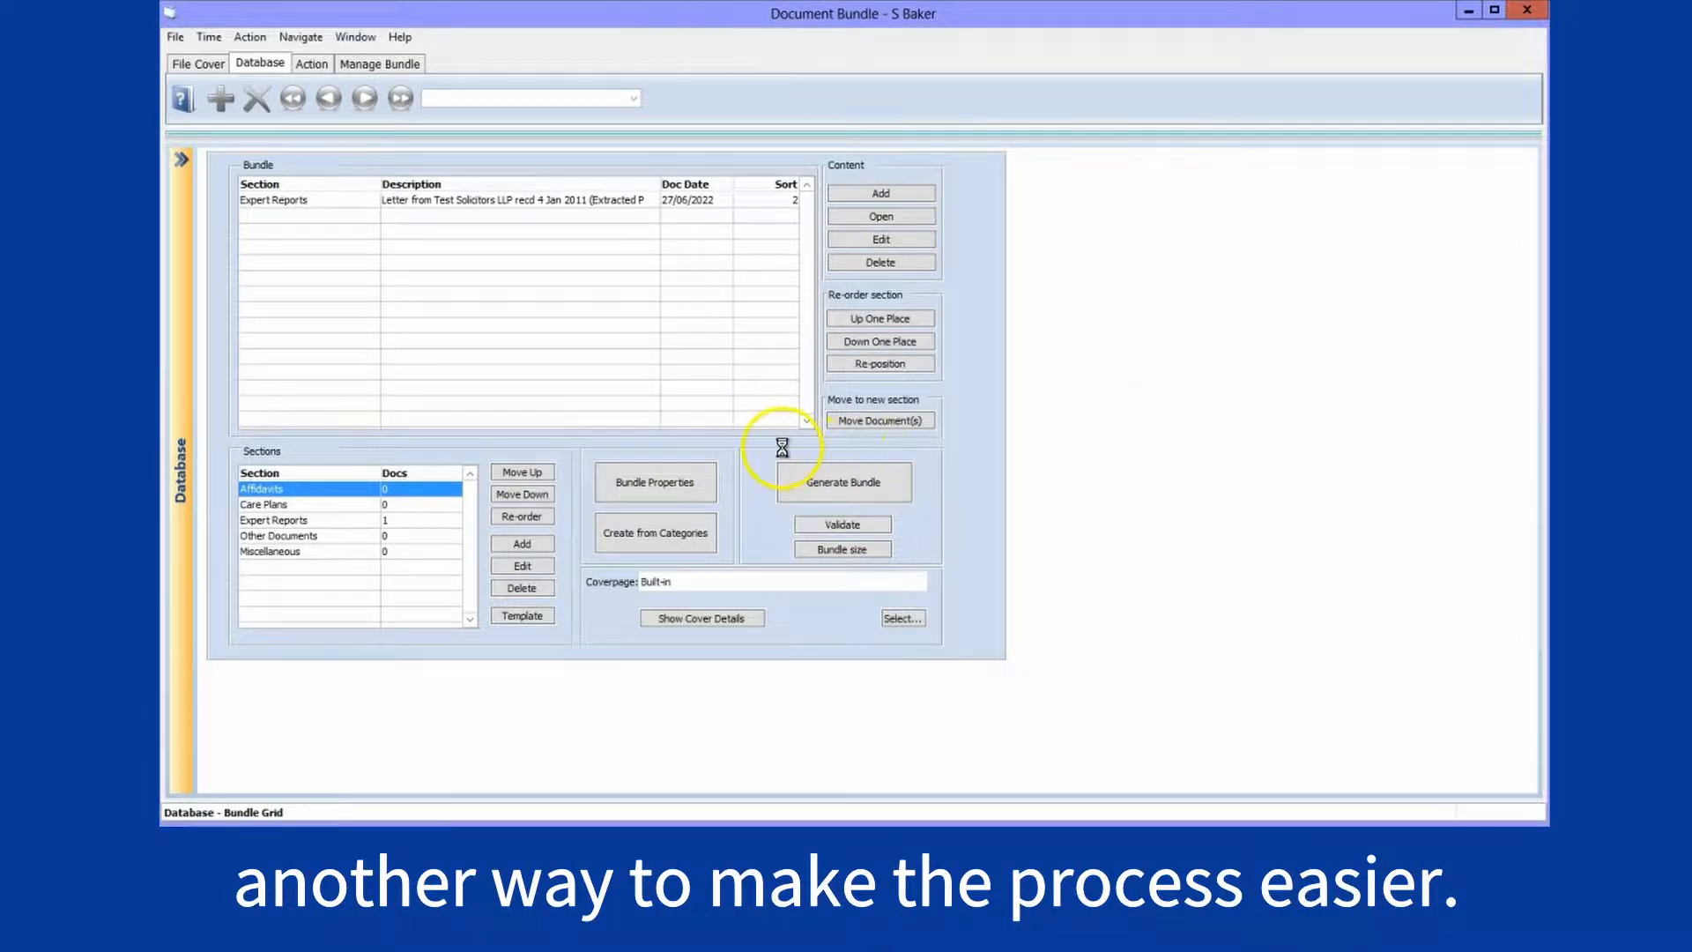
{"action": "left_click", "coordinate": [850, 436]}
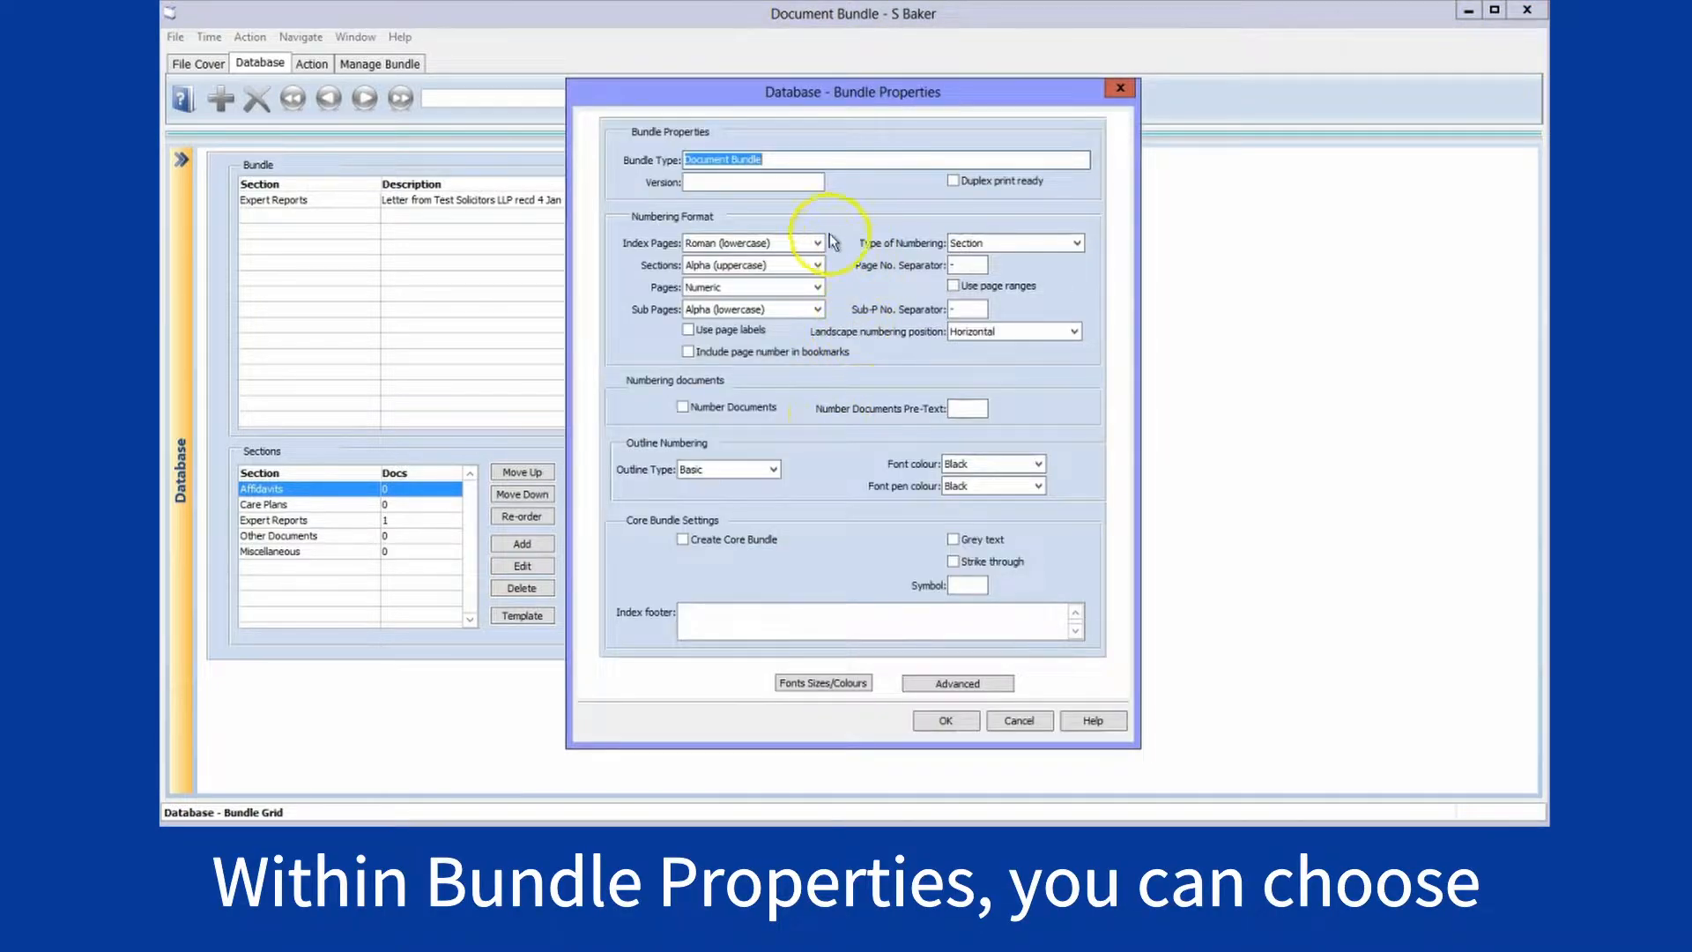
In the bundle properties, set index pages to Numeric, pages to pdf with page labels, Continuous numbering, and grey, struck-through text for core bundles
{"action": "left_click", "coordinate": [800, 242]}
{"action": "left_click", "coordinate": [773, 271]}
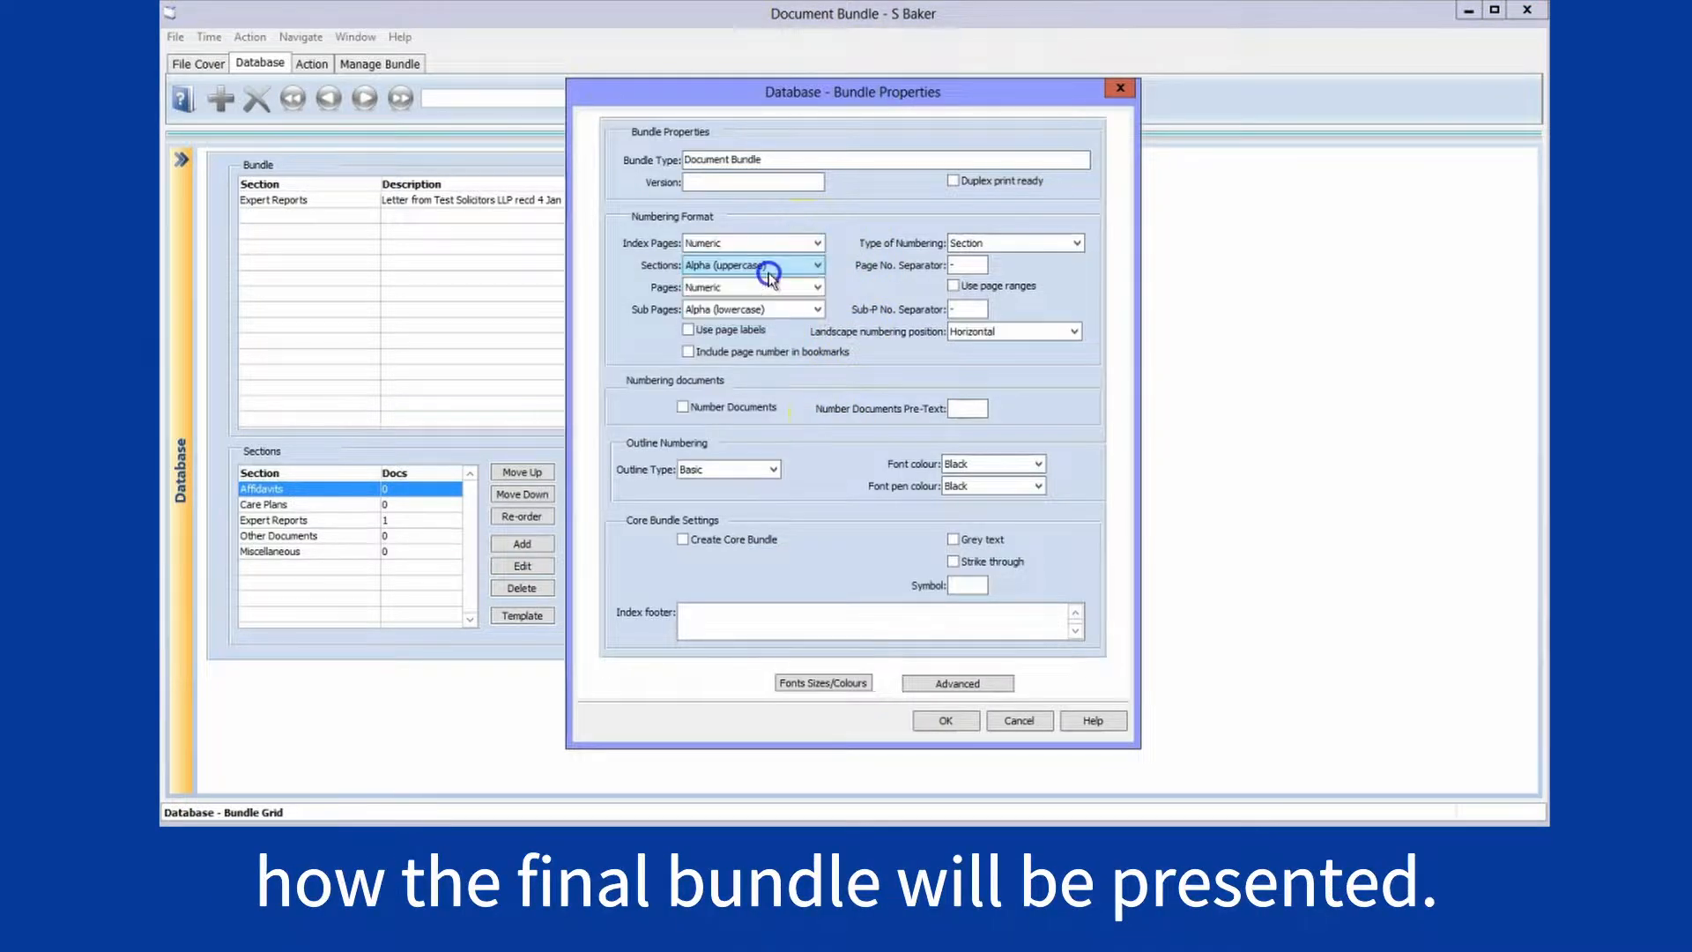
{"action": "left_click", "coordinate": [775, 287]}
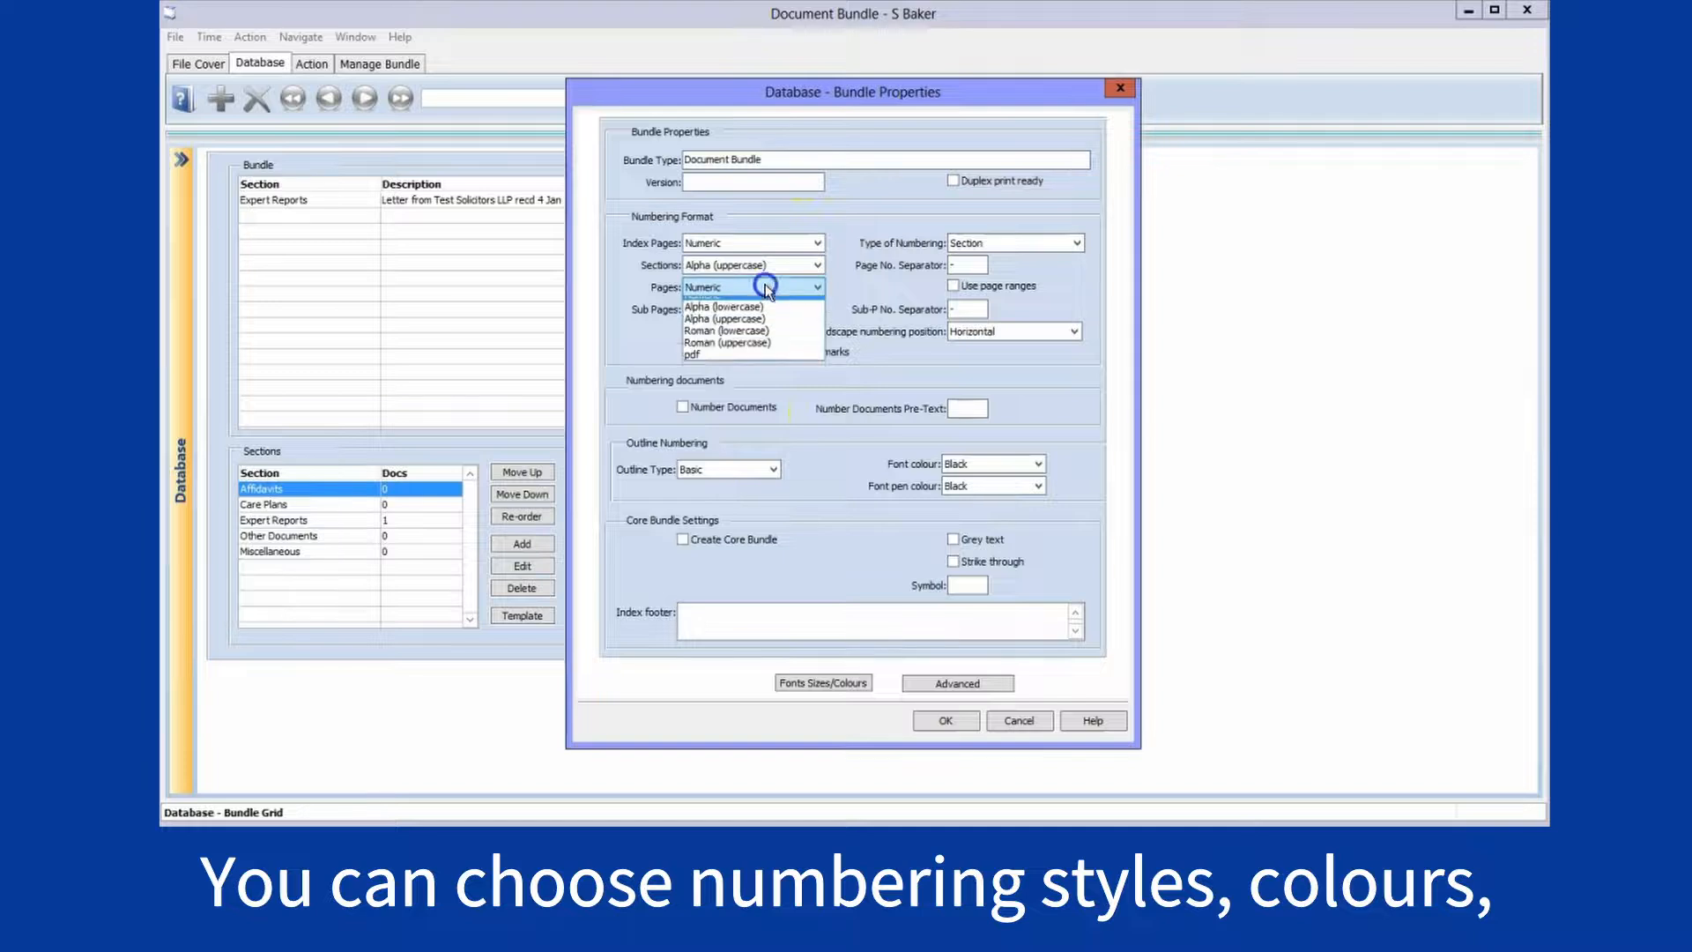
{"action": "left_click", "coordinate": [737, 376]}
{"action": "left_click", "coordinate": [749, 332]}
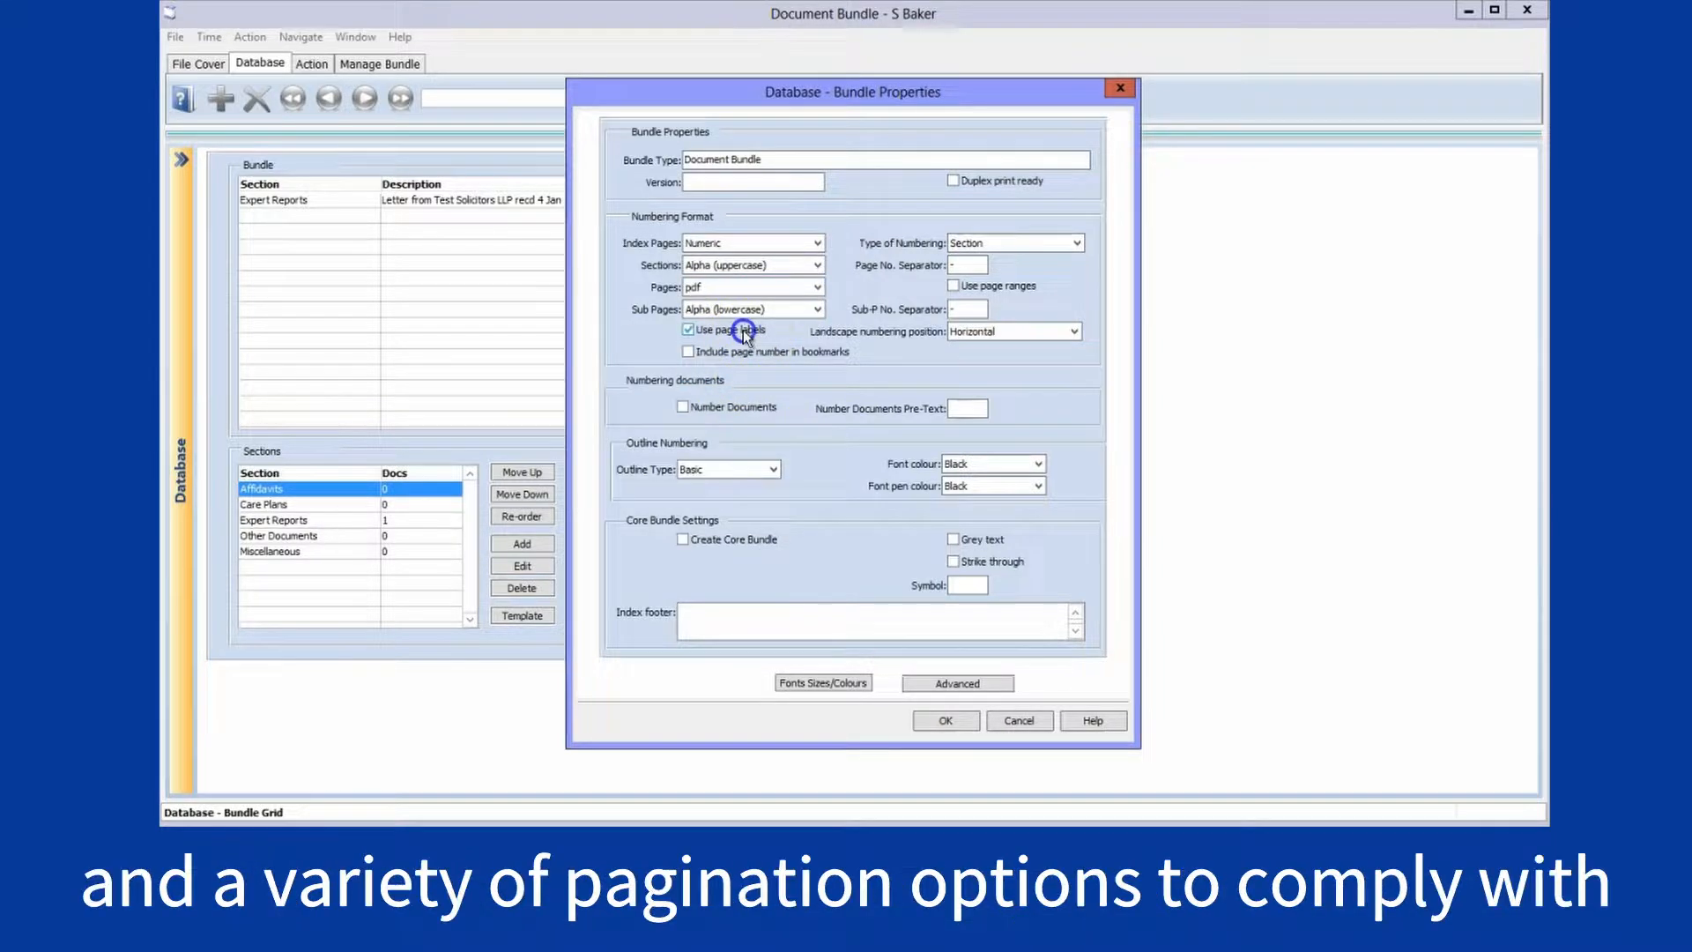
{"action": "left_click", "coordinate": [969, 243]}
{"action": "left_click", "coordinate": [979, 275]}
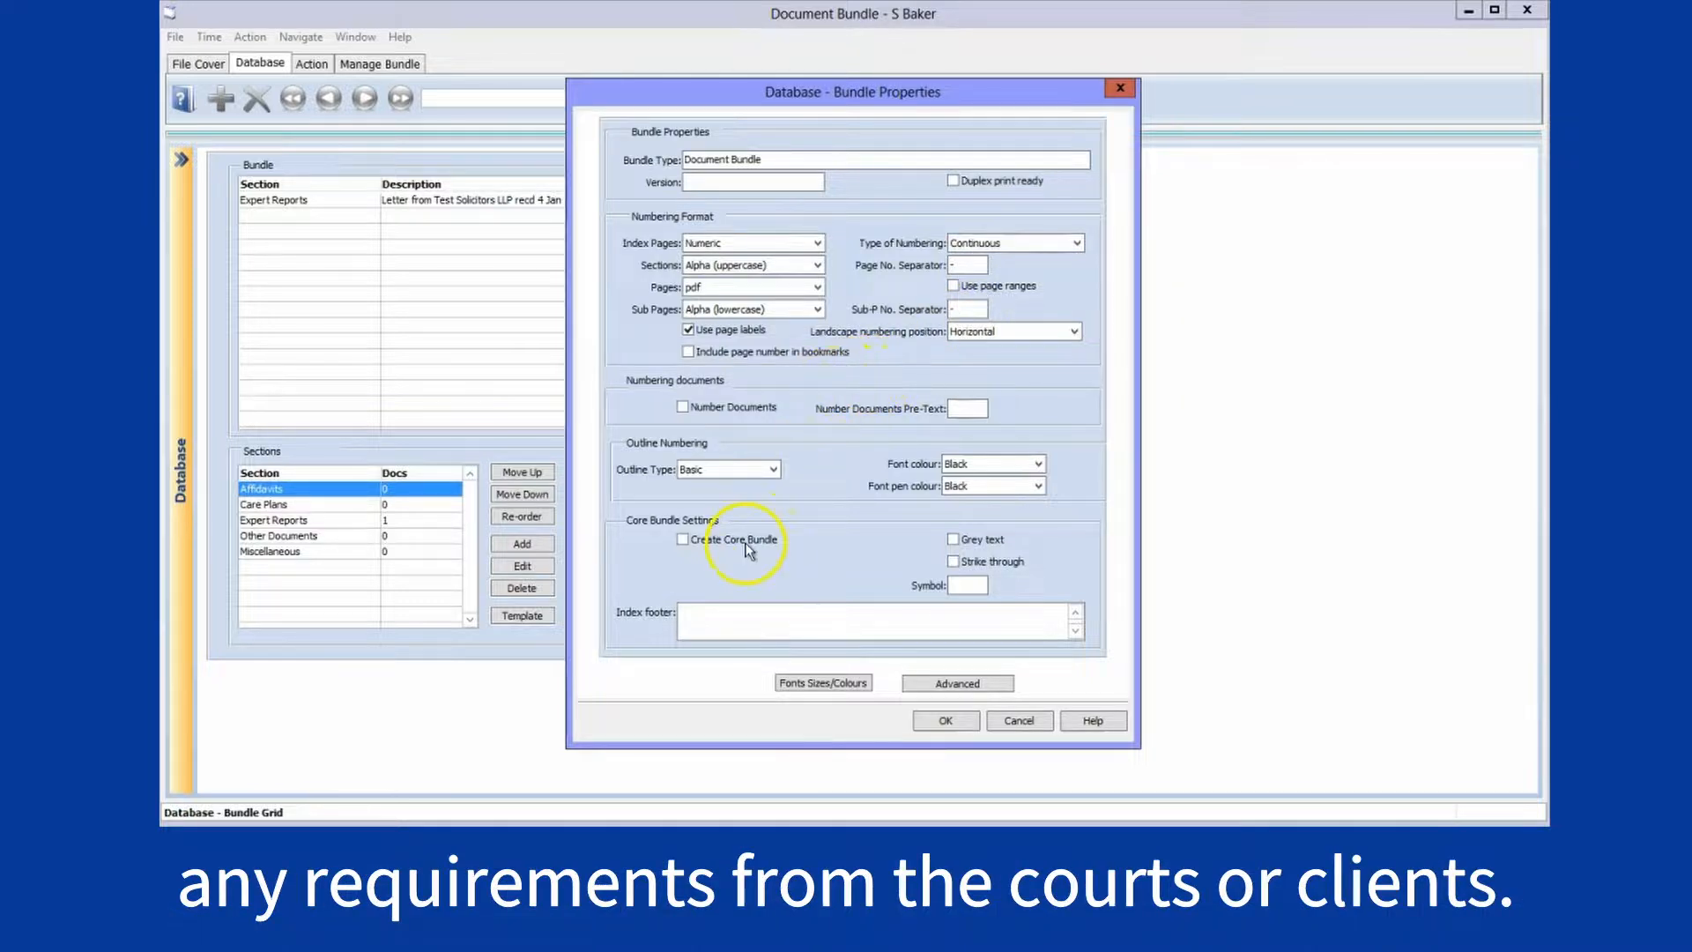
{"action": "left_click", "coordinate": [952, 540]}
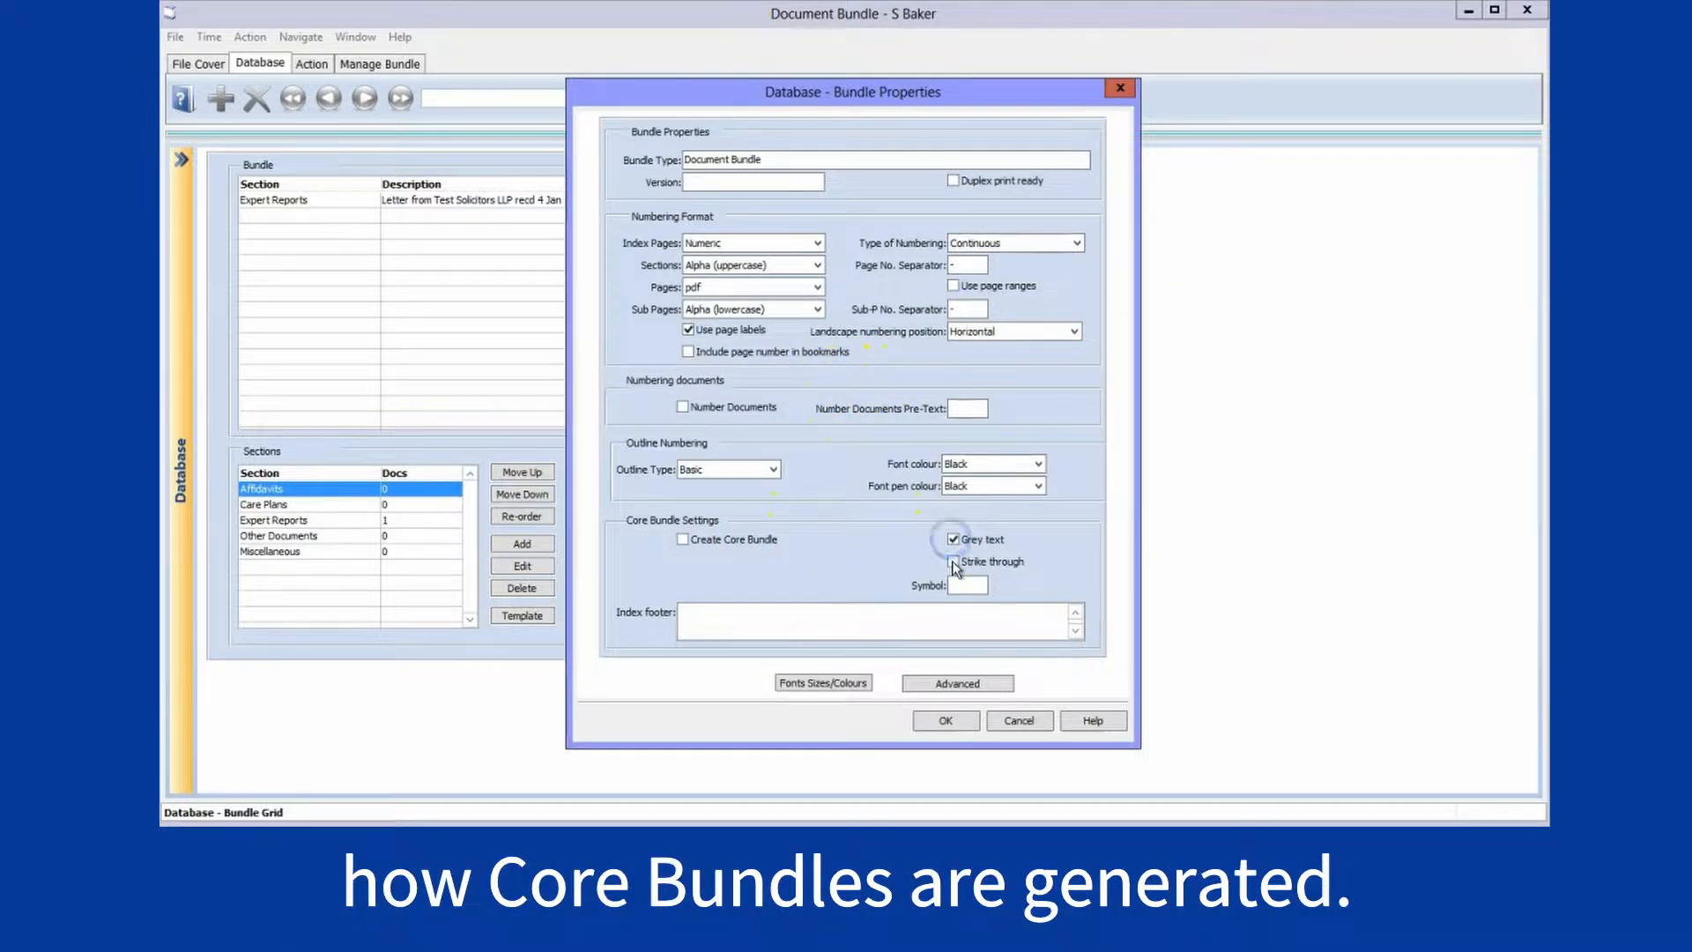
{"action": "left_click", "coordinate": [952, 562]}
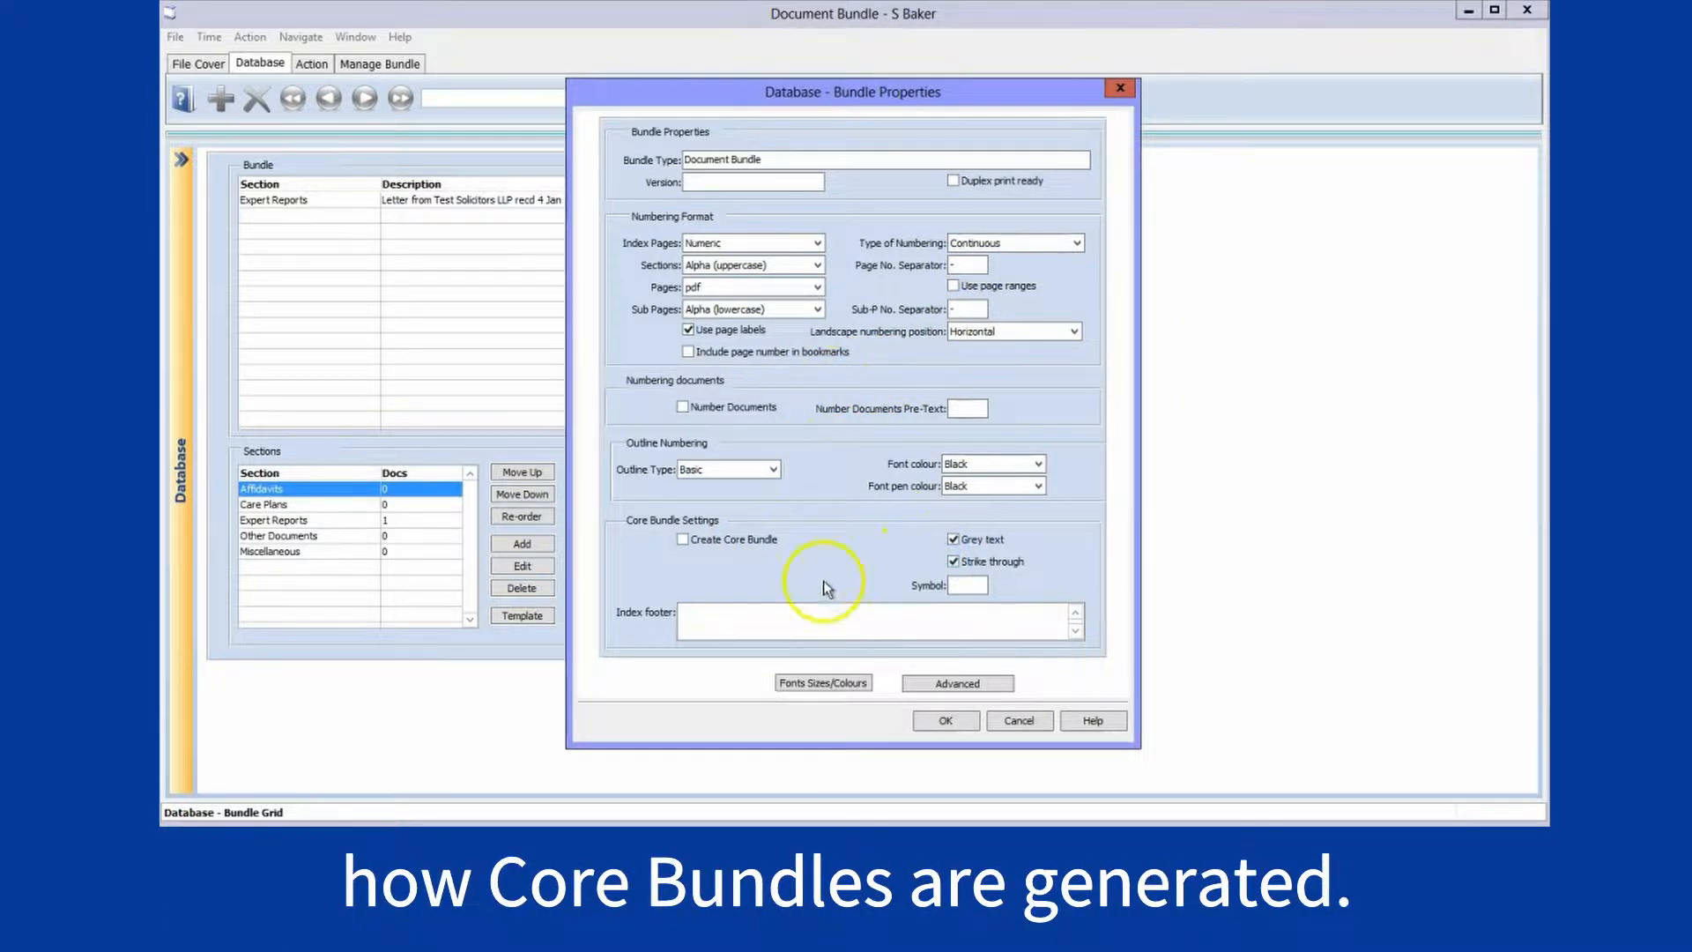
Set the coverpage font colour to Bright Green, preview the example and accept the font settings
{"action": "left_click", "coordinate": [821, 685]}
{"action": "left_click", "coordinate": [826, 321]}
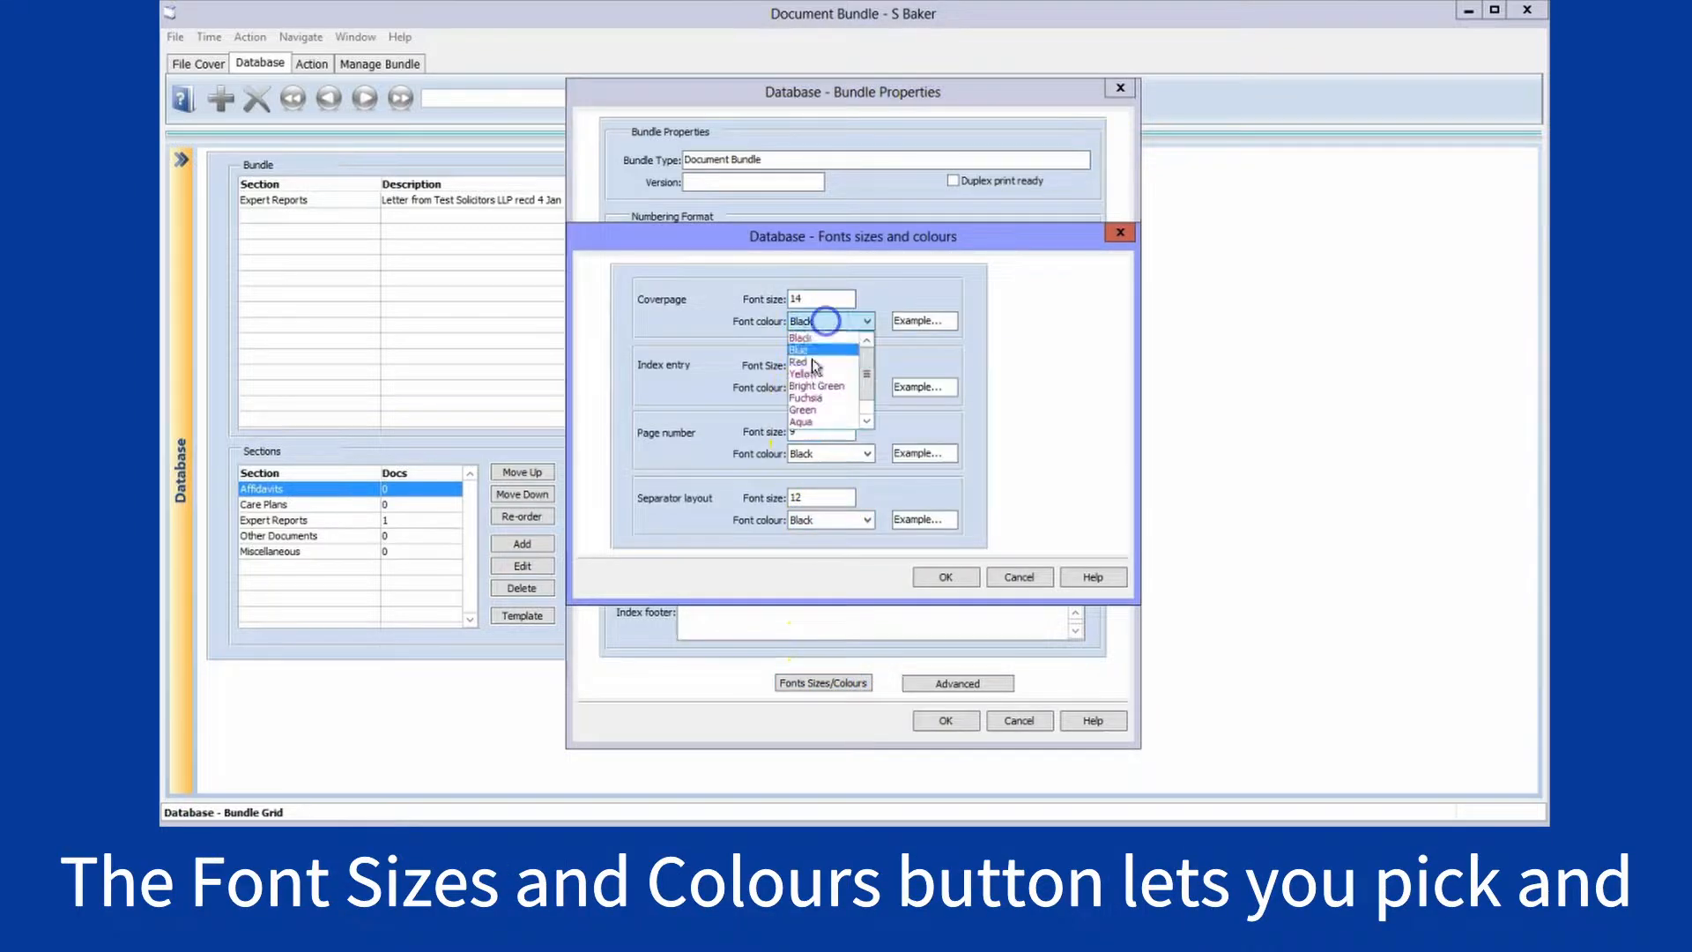
{"action": "left_click", "coordinate": [812, 386]}
{"action": "left_click", "coordinate": [916, 321]}
{"action": "left_click", "coordinate": [952, 577]}
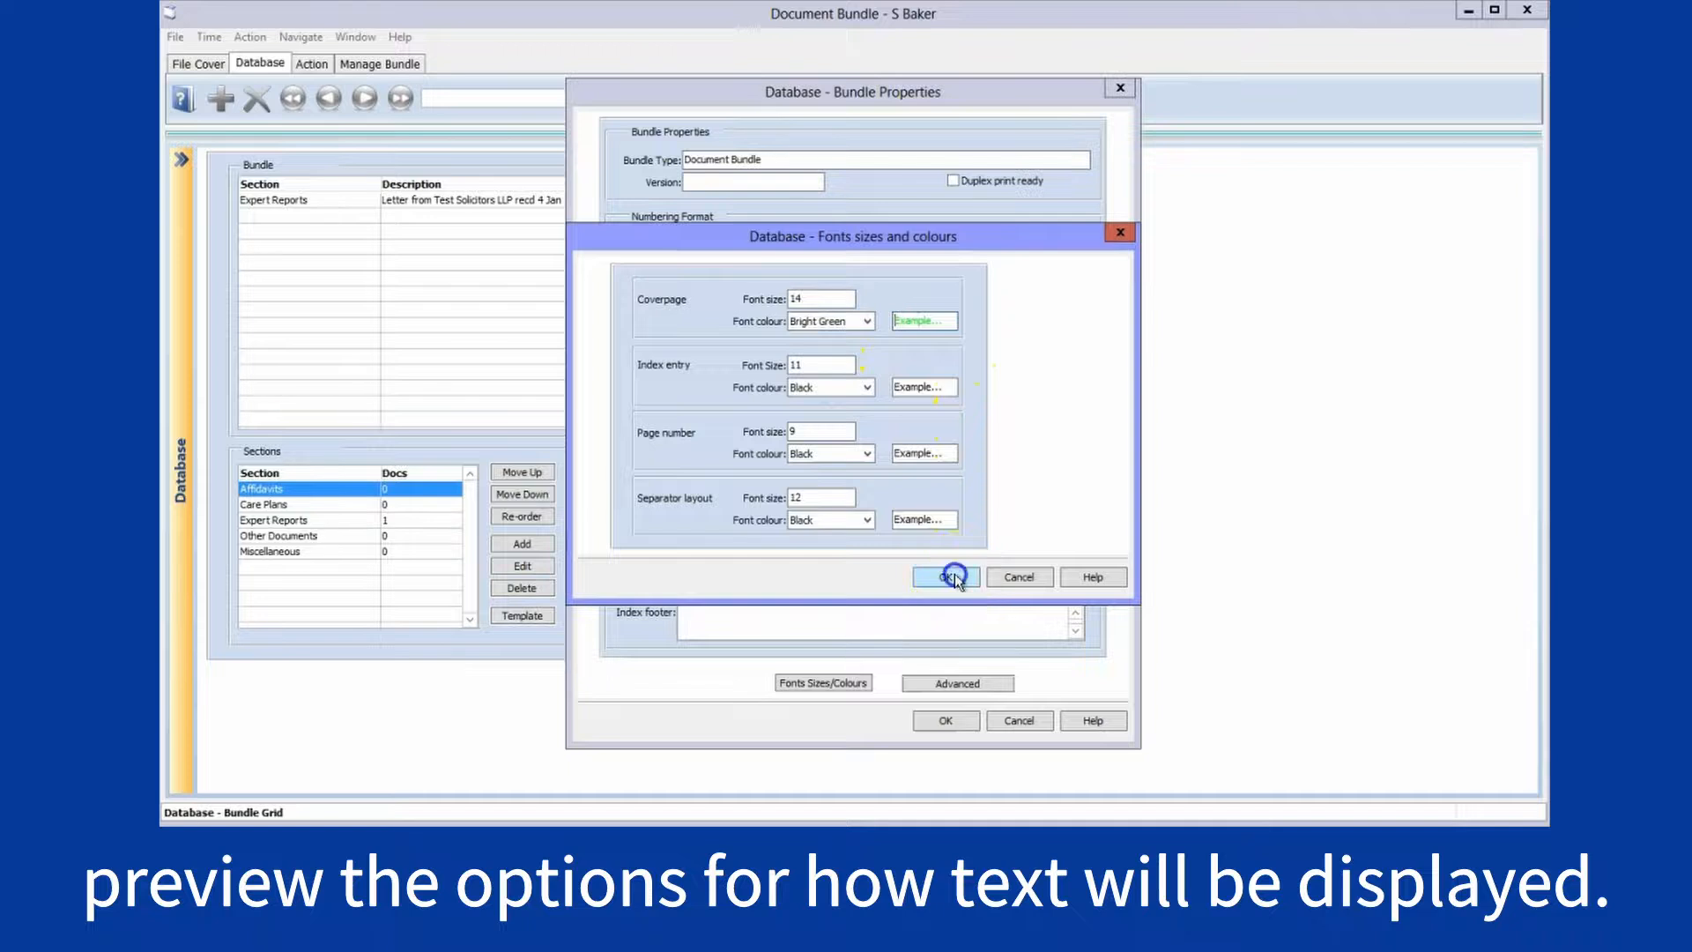
Disallow printing in the bundle's advanced PDF security settings and save the bundle properties
{"action": "left_click", "coordinate": [959, 684]}
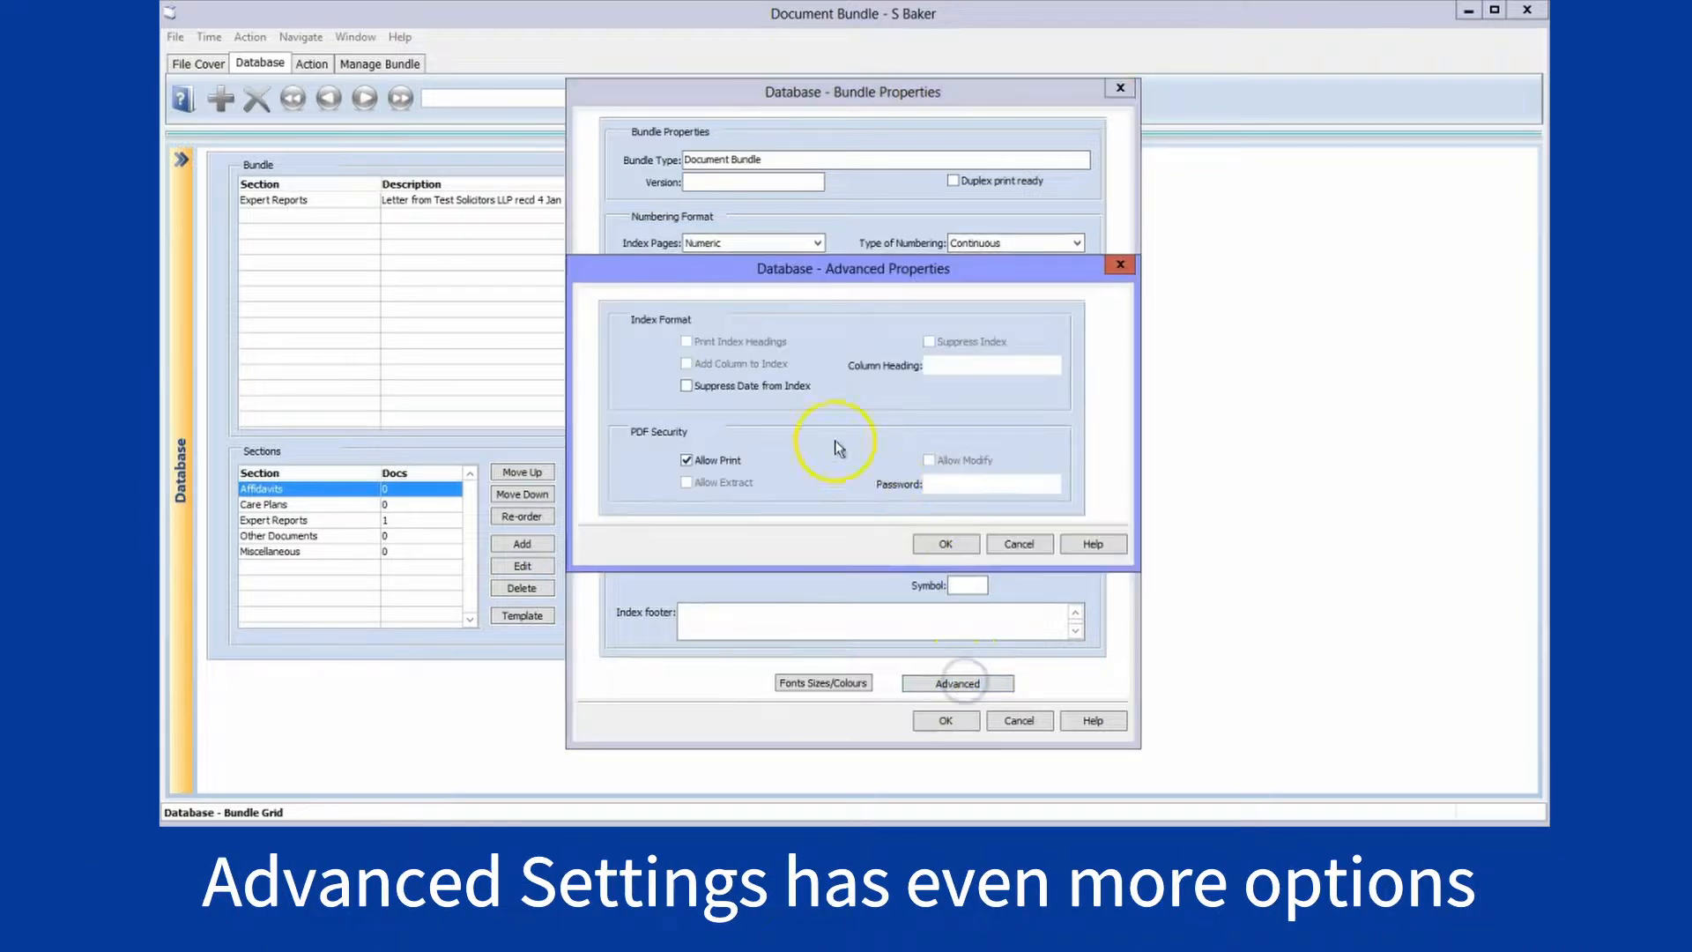
{"action": "left_click", "coordinate": [944, 544]}
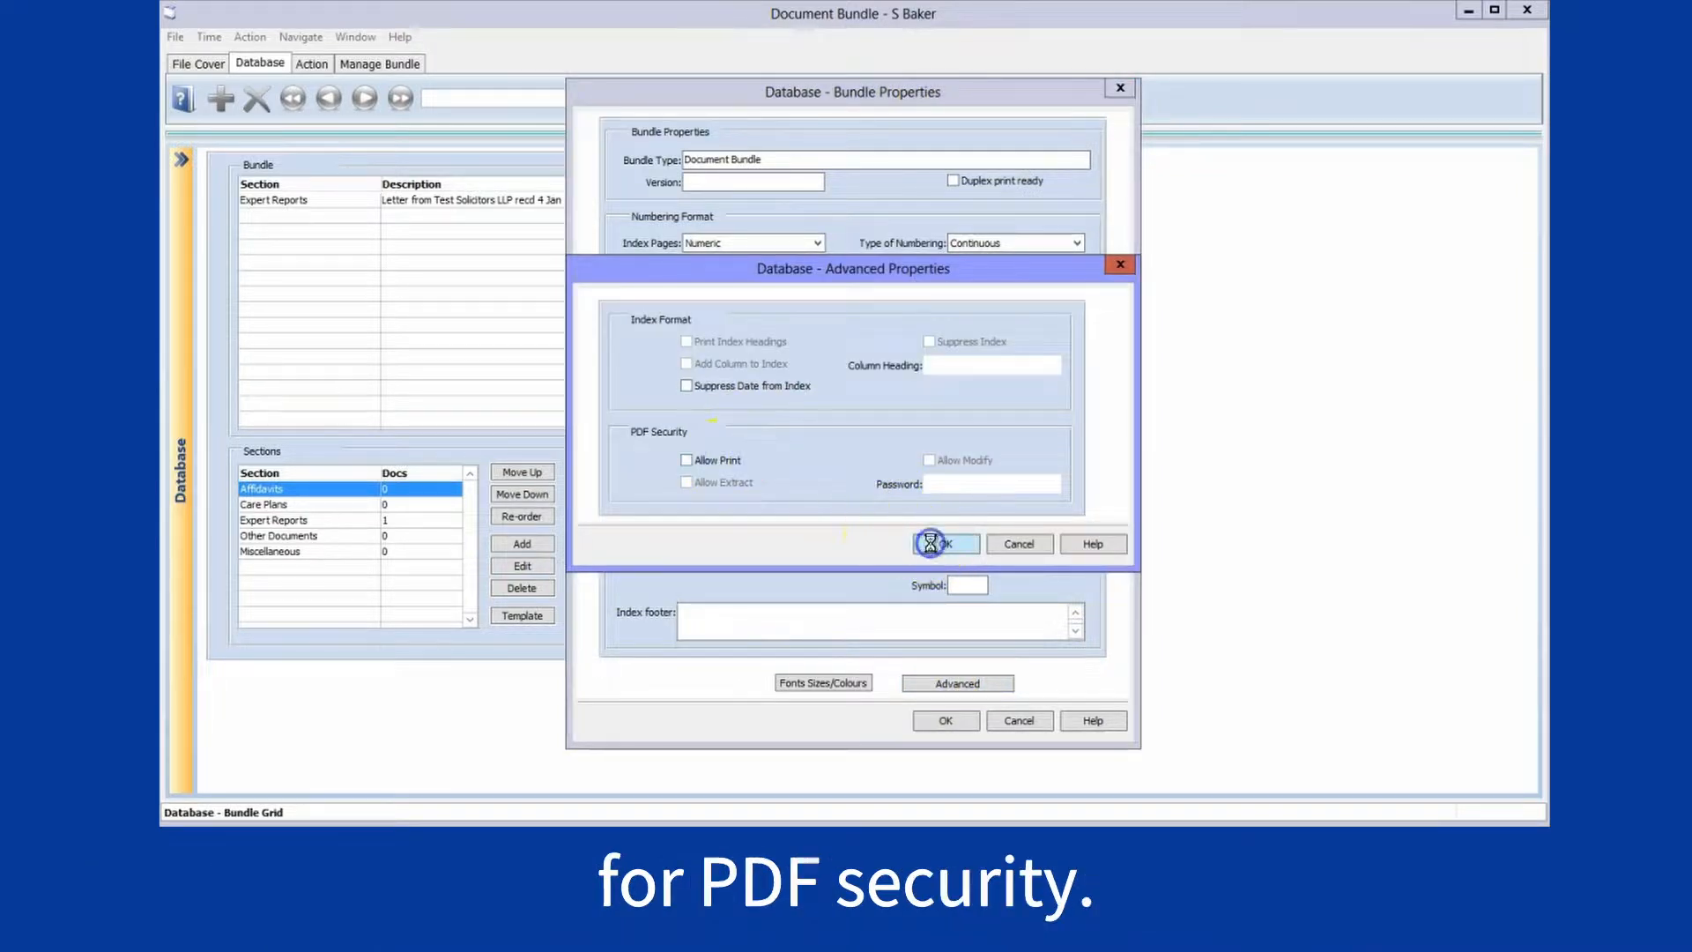
{"action": "left_click", "coordinate": [945, 720]}
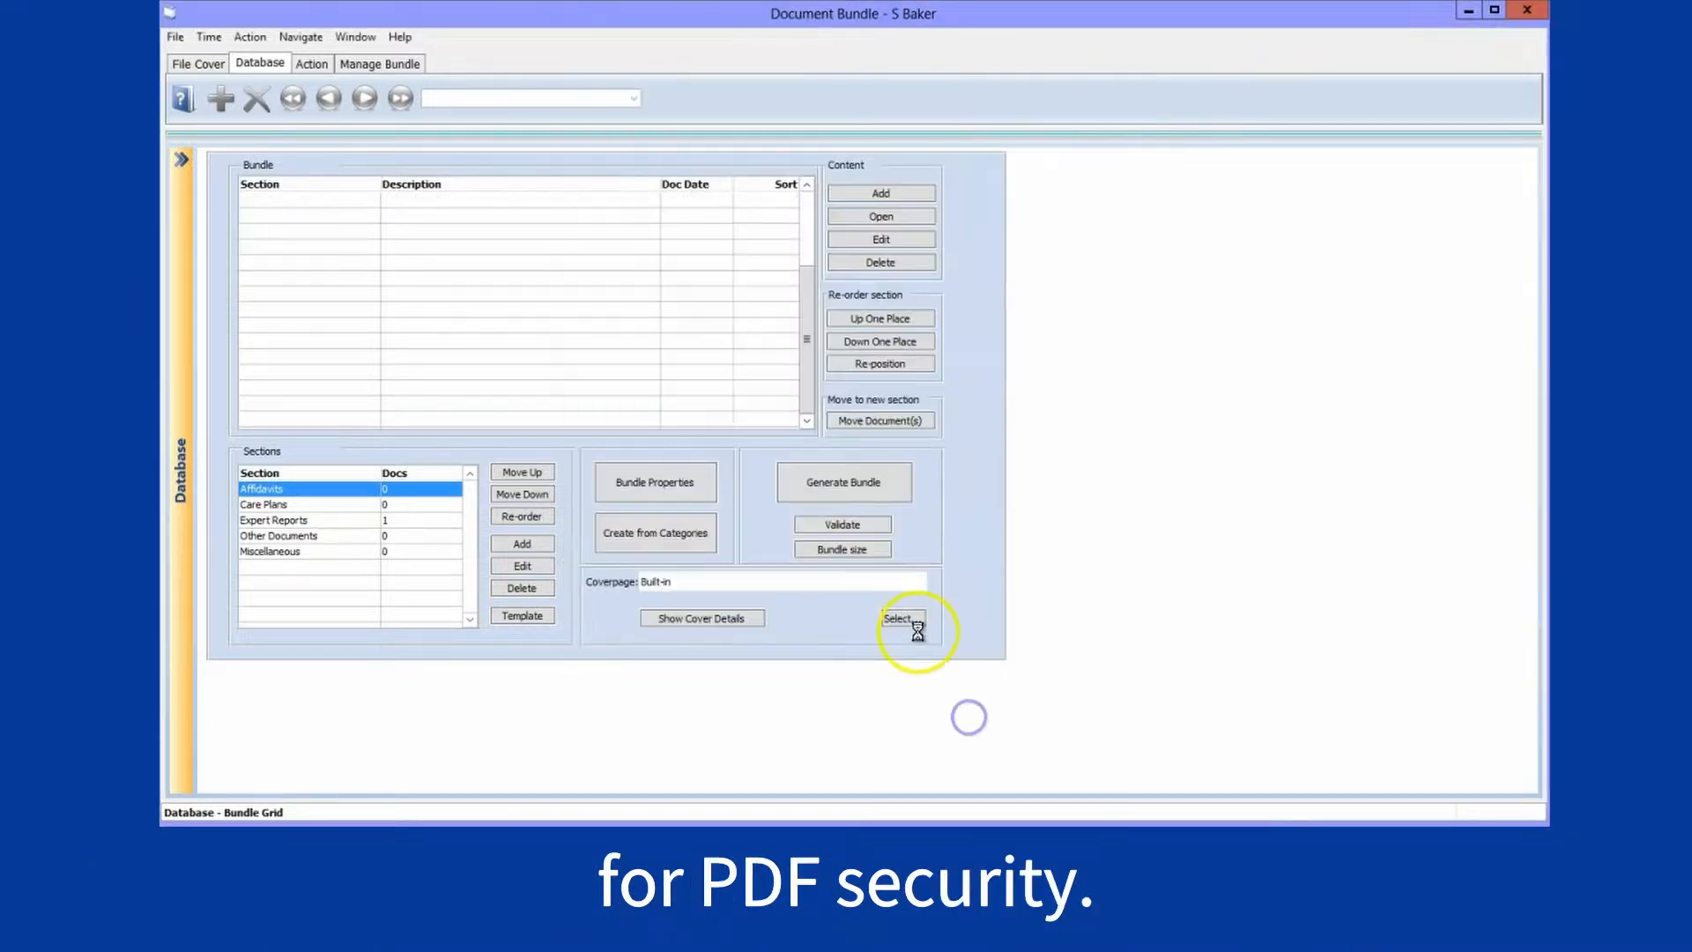
Open the bundle's cover details and confirm the case details
{"action": "left_click", "coordinate": [729, 620]}
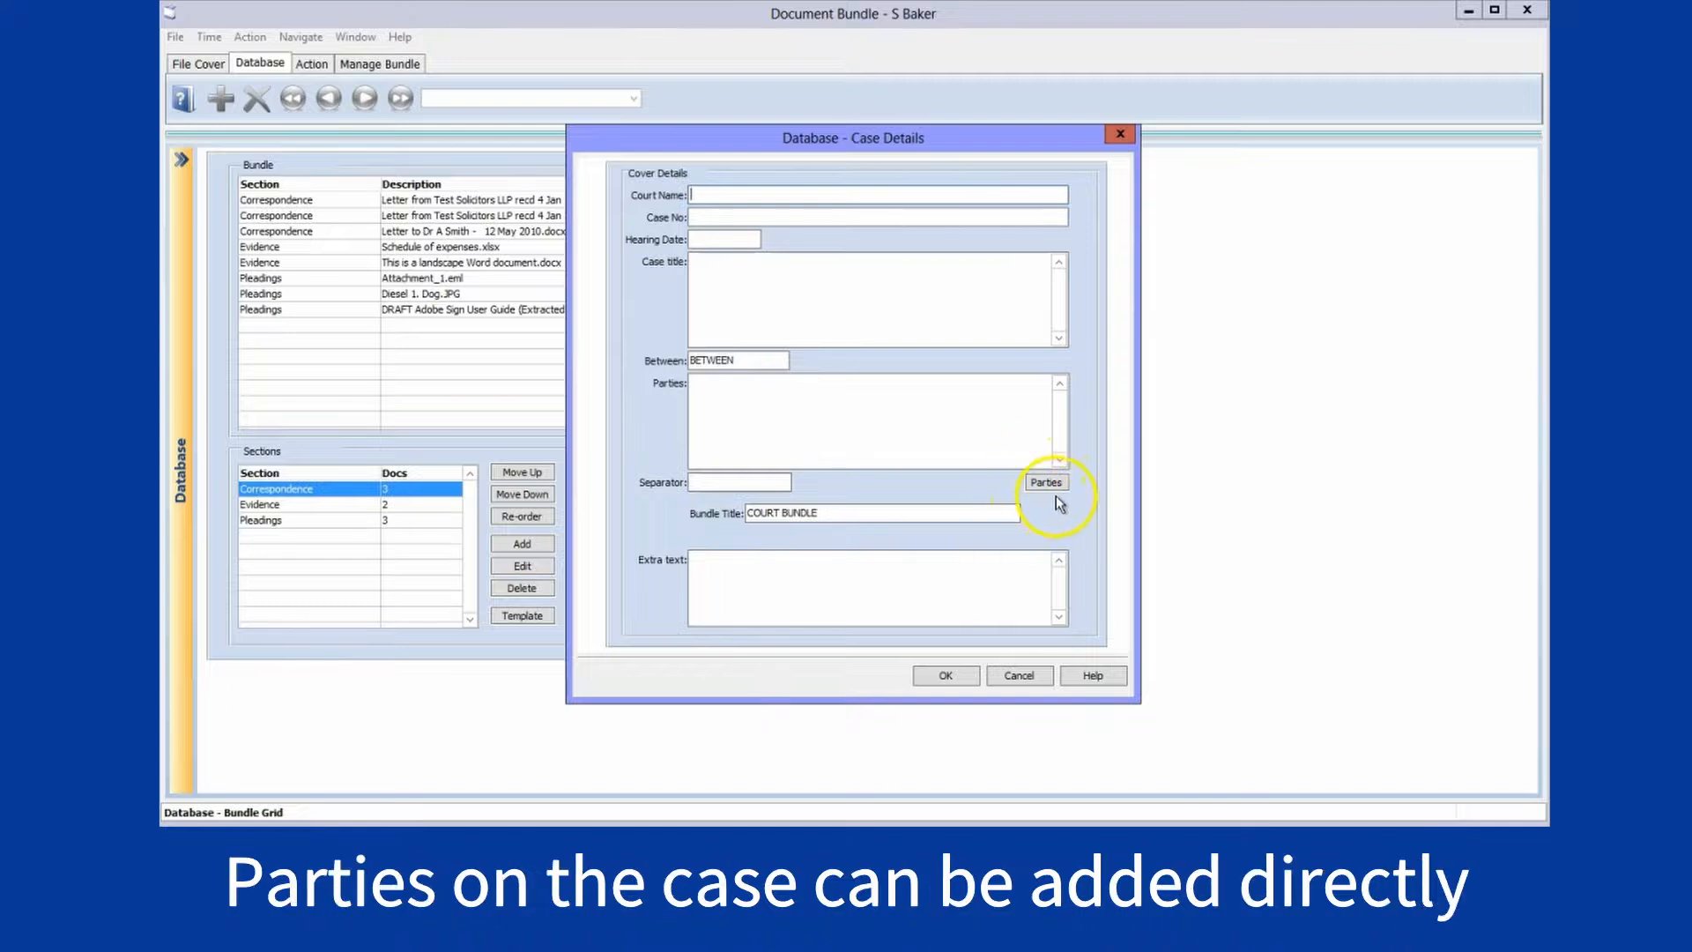
{"action": "left_click", "coordinate": [967, 682]}
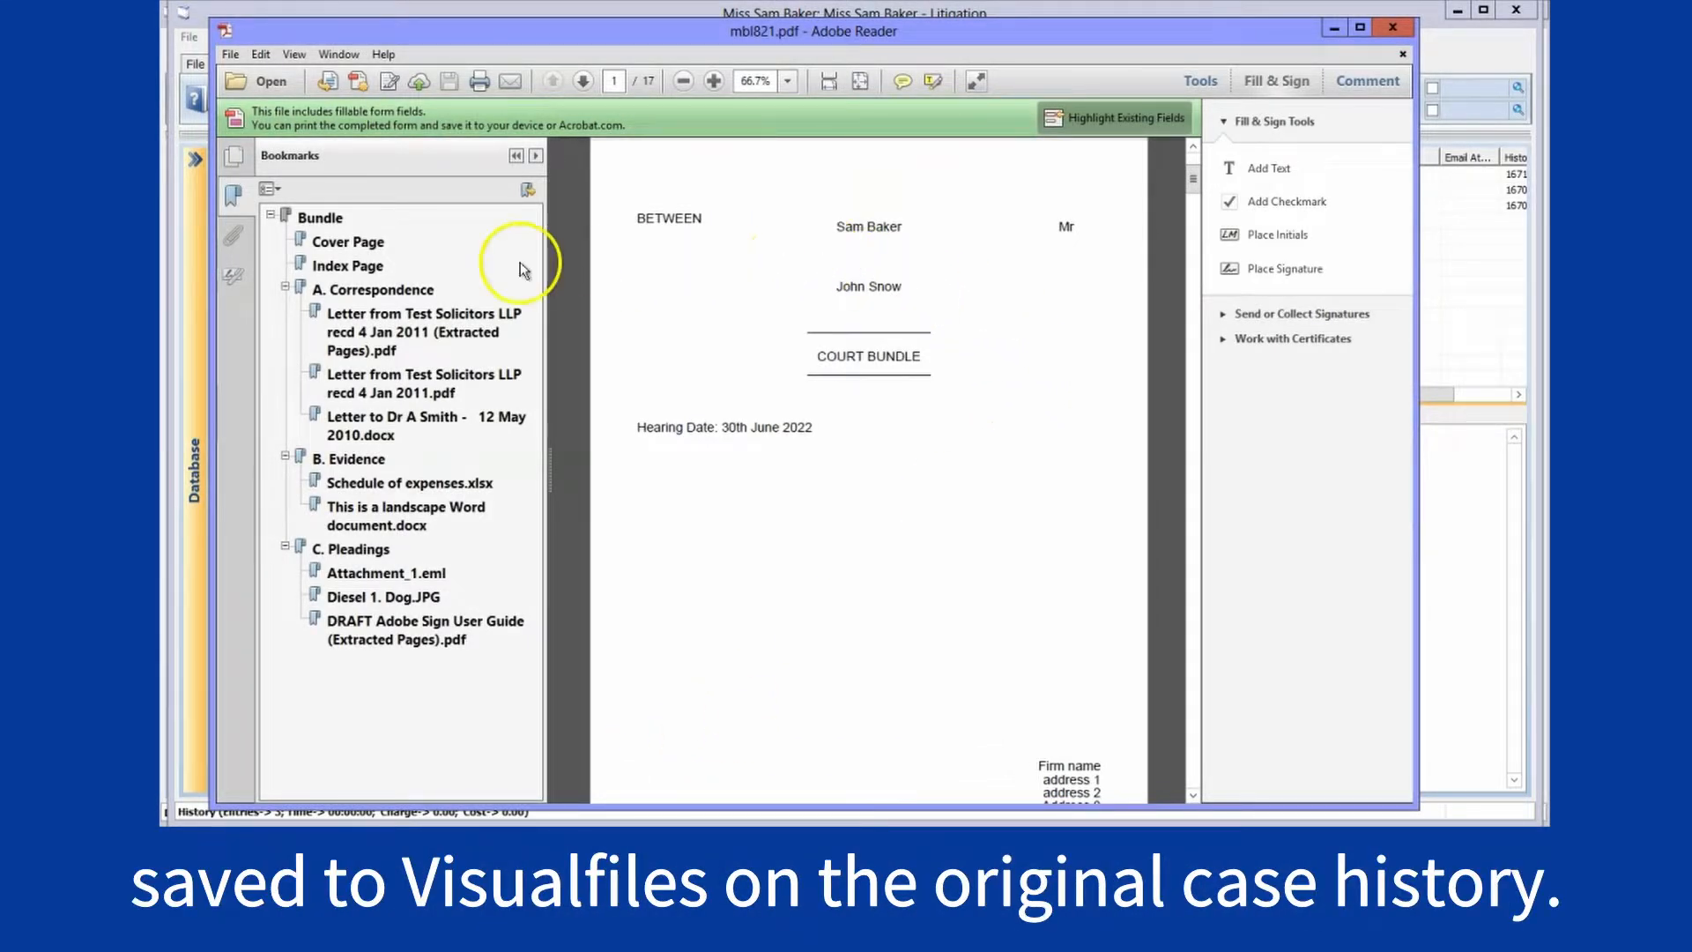
Check the generated bundle PDF in Adobe Reader by following index links to the 12 May 2010 letter and the expenses schedule, ending at the cover page
{"action": "left_click", "coordinate": [339, 264]}
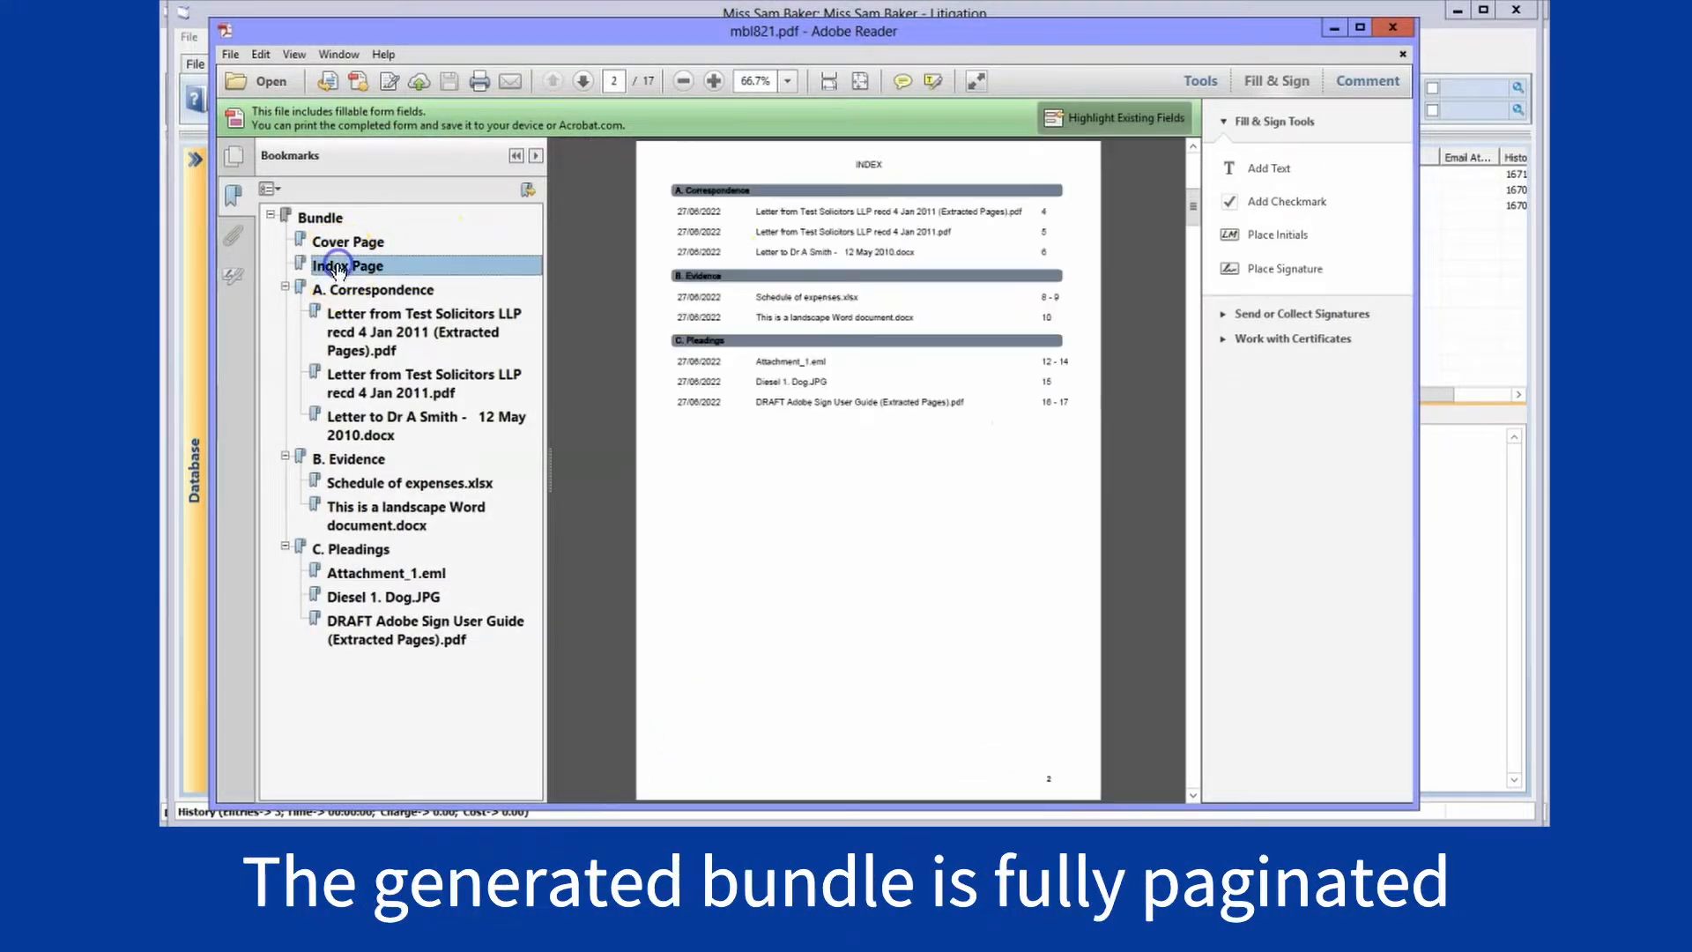
{"action": "left_click", "coordinate": [779, 254]}
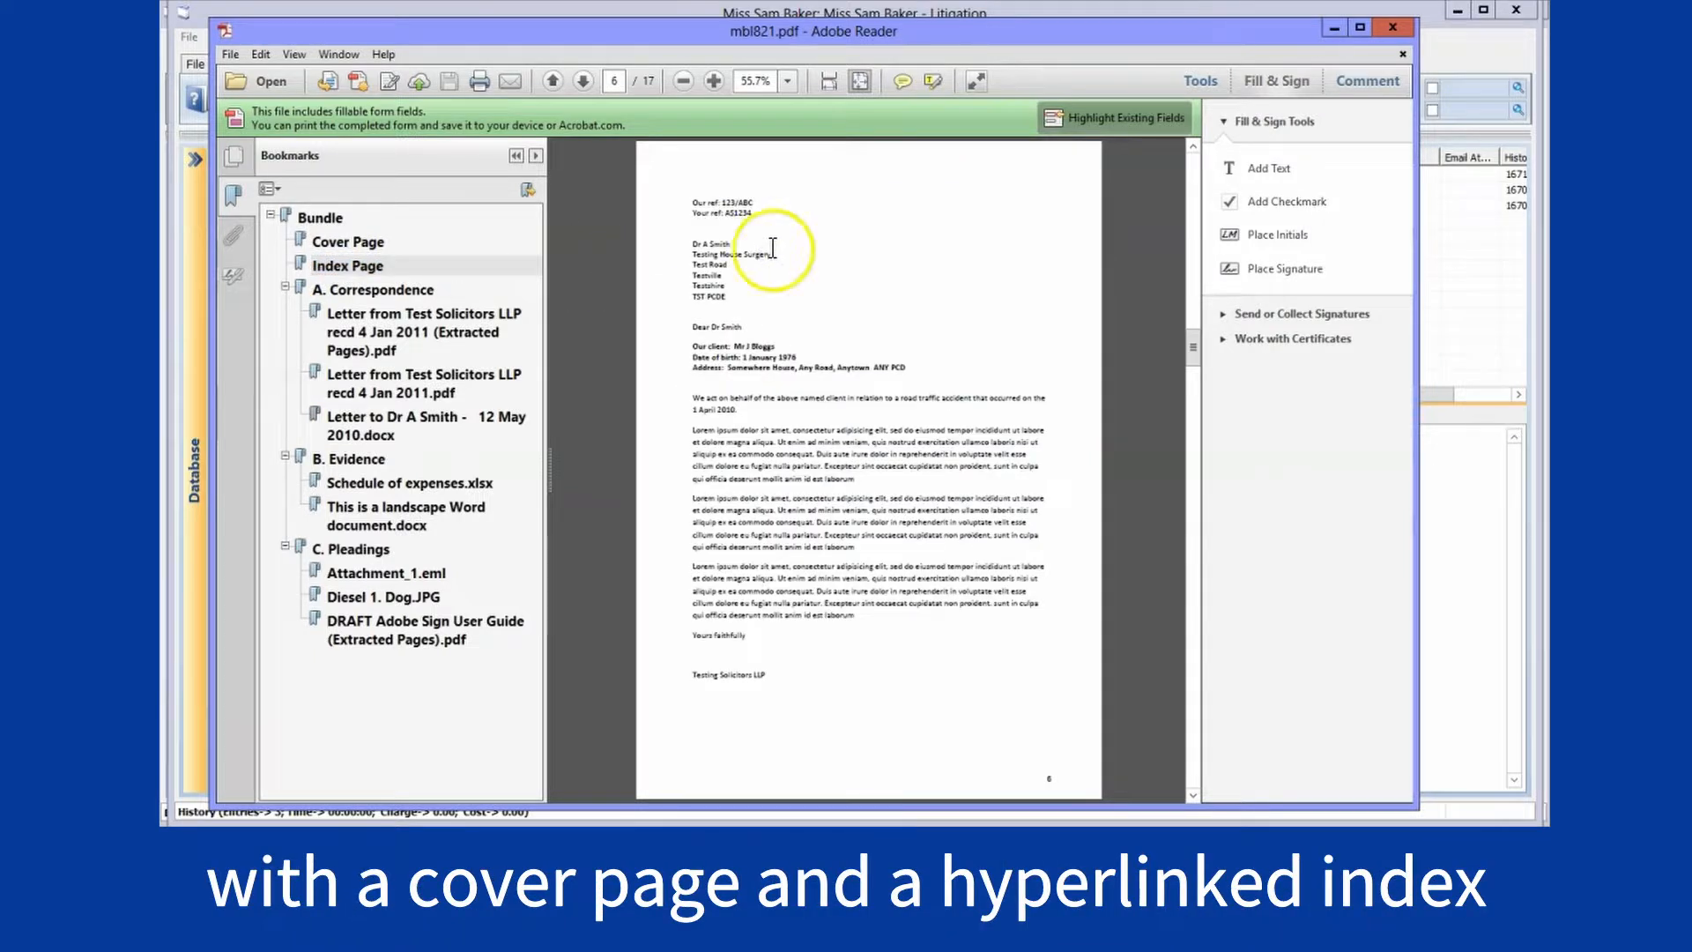
{"action": "left_click", "coordinate": [357, 268]}
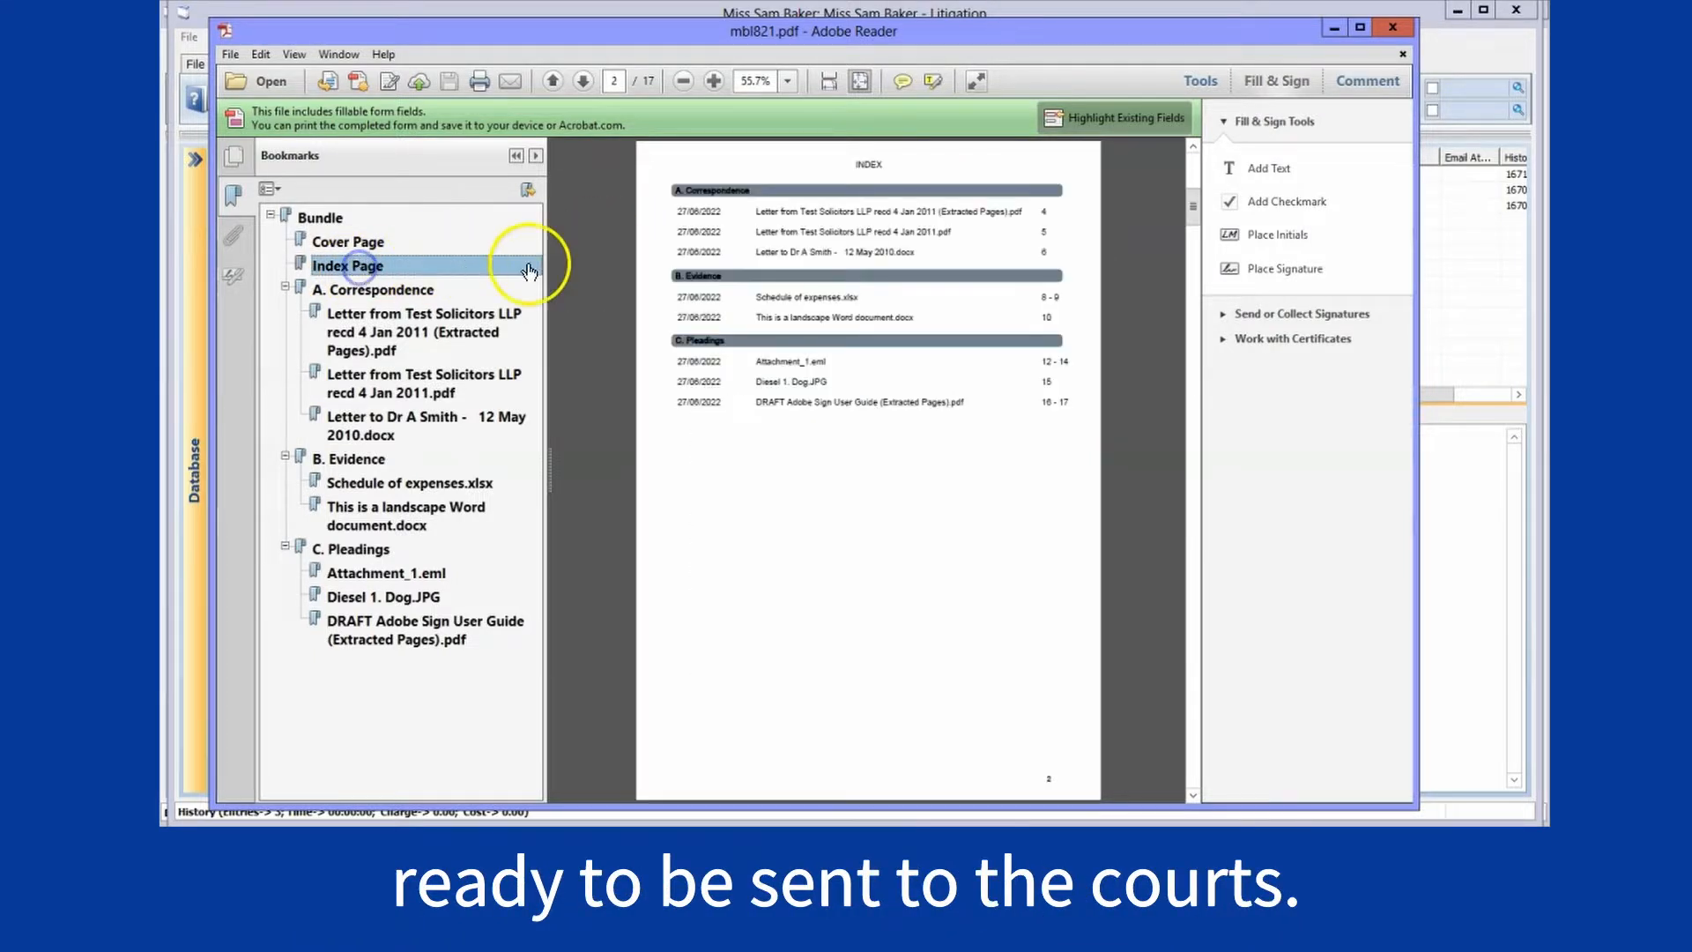
{"action": "left_click", "coordinate": [777, 306]}
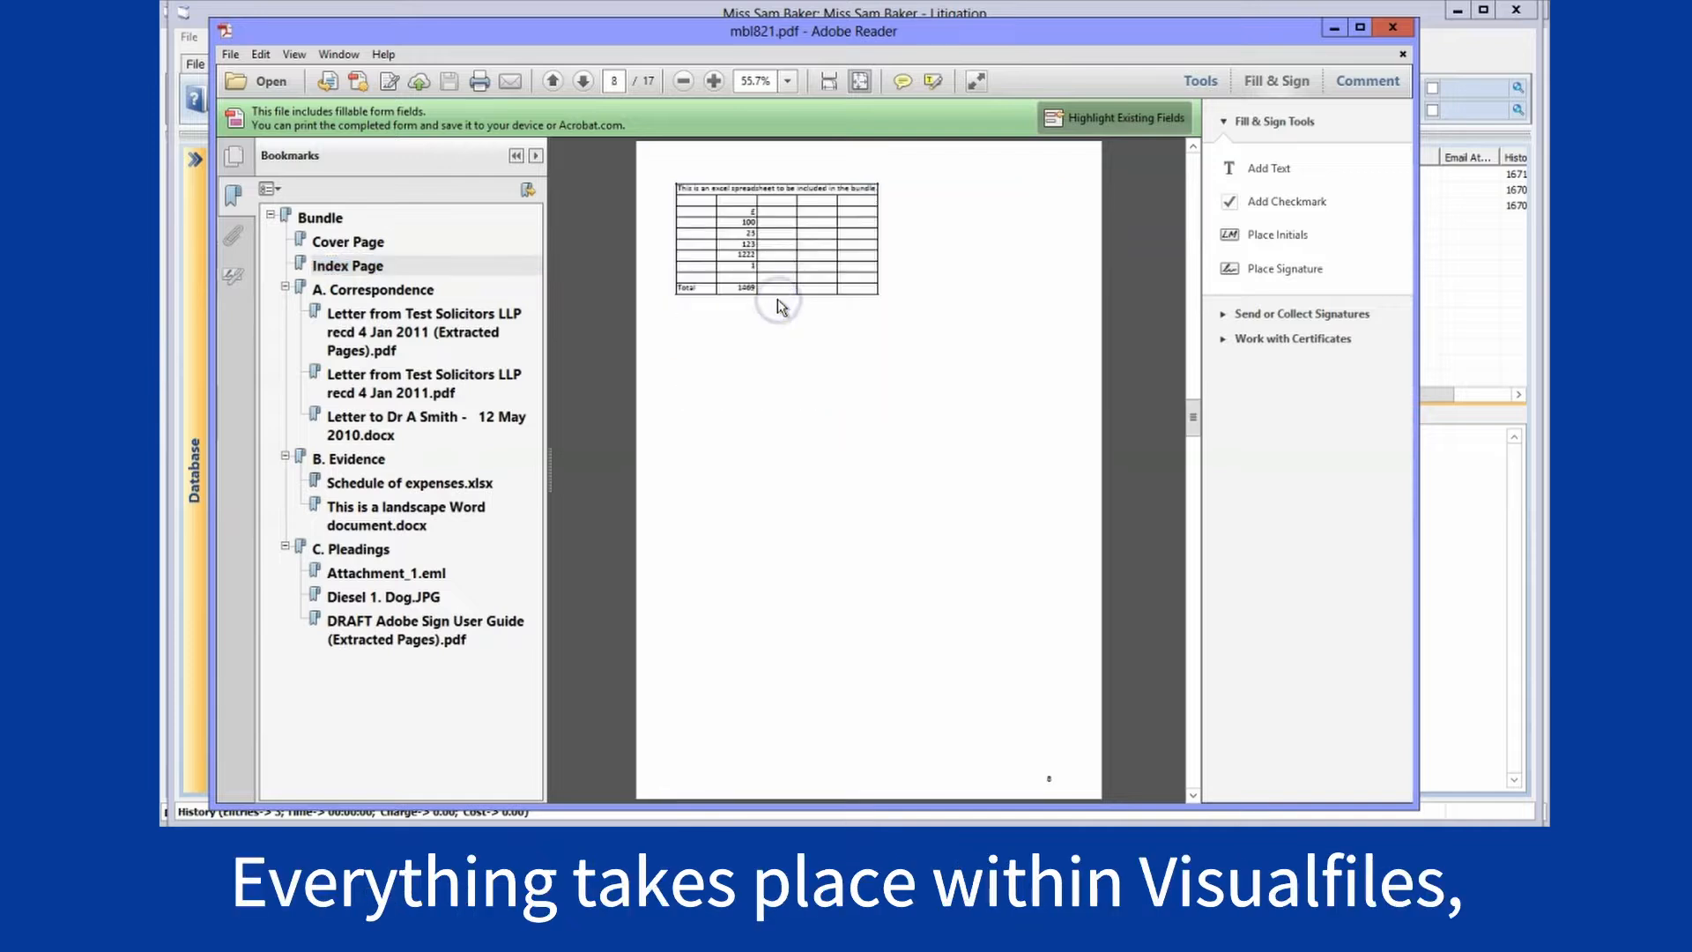
{"action": "left_click", "coordinate": [370, 268]}
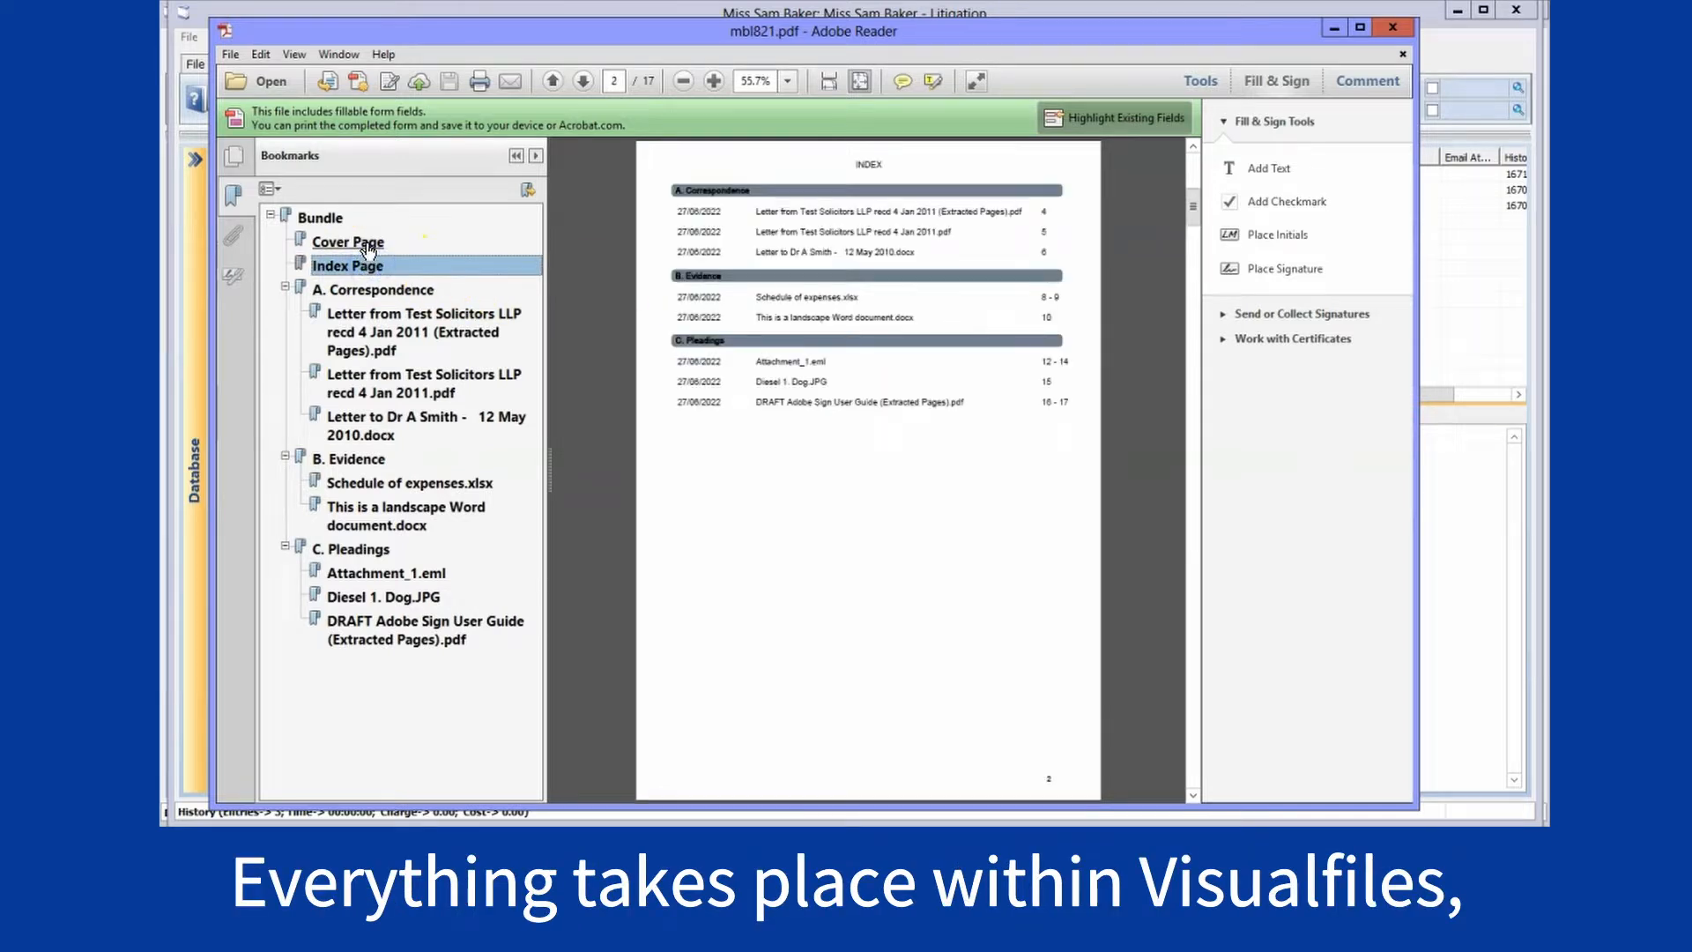
{"action": "left_click", "coordinate": [365, 242]}
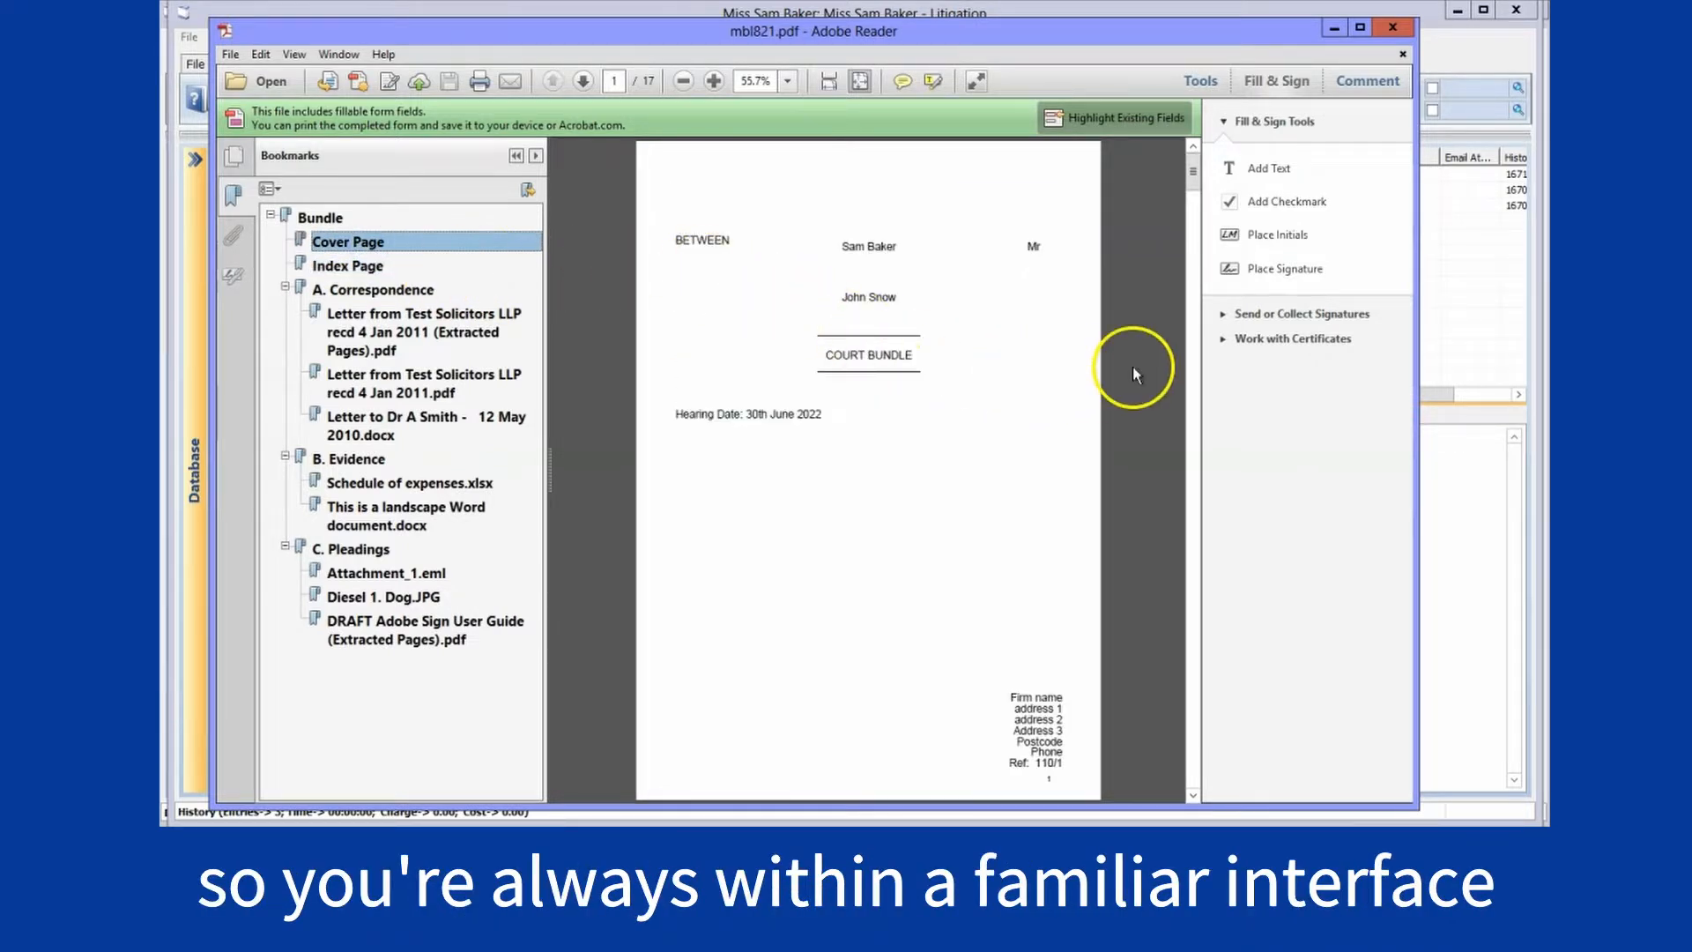